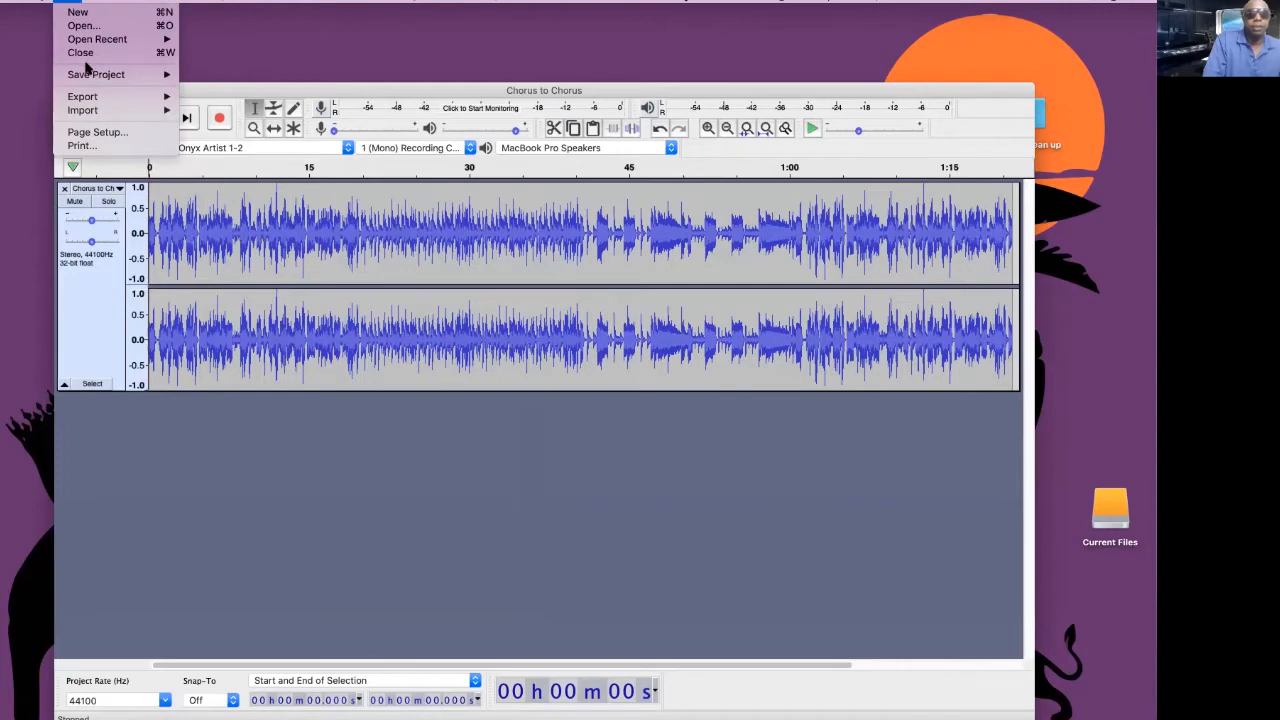
Open the dialog for importing an audio file into the project
mouse_move(86, 117)
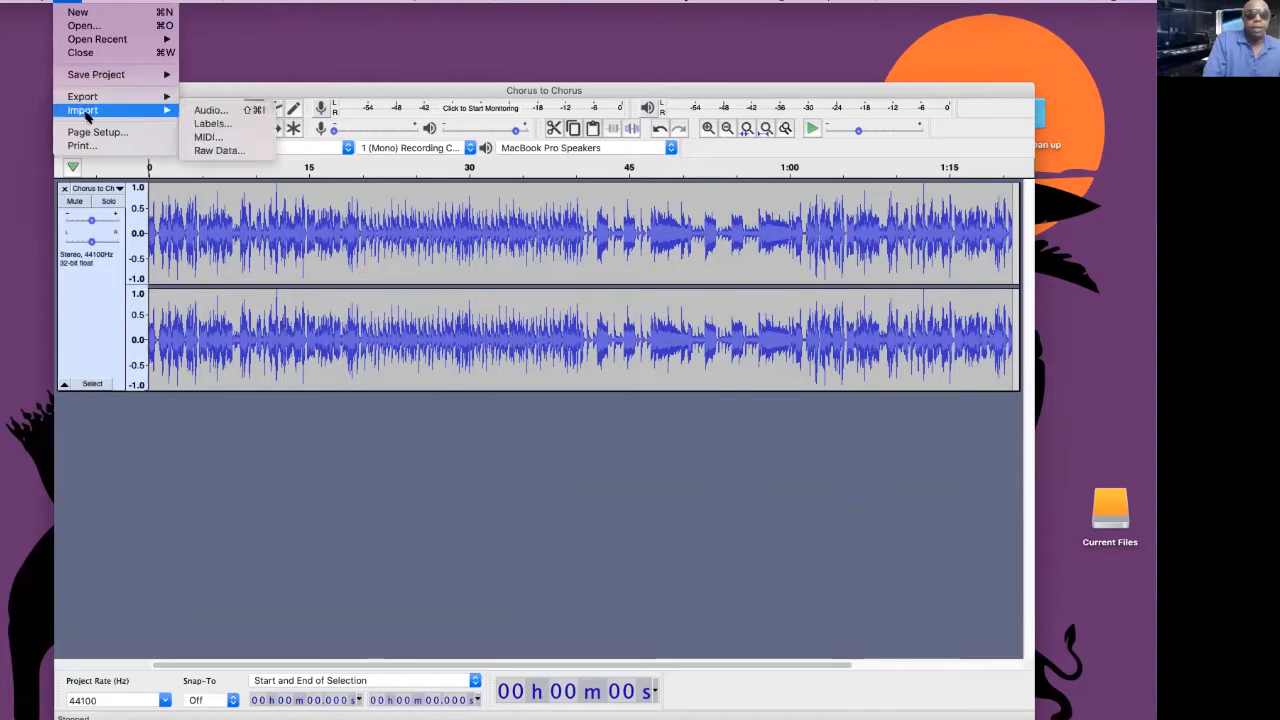
left_click(209, 110)
mouse_move(286, 683)
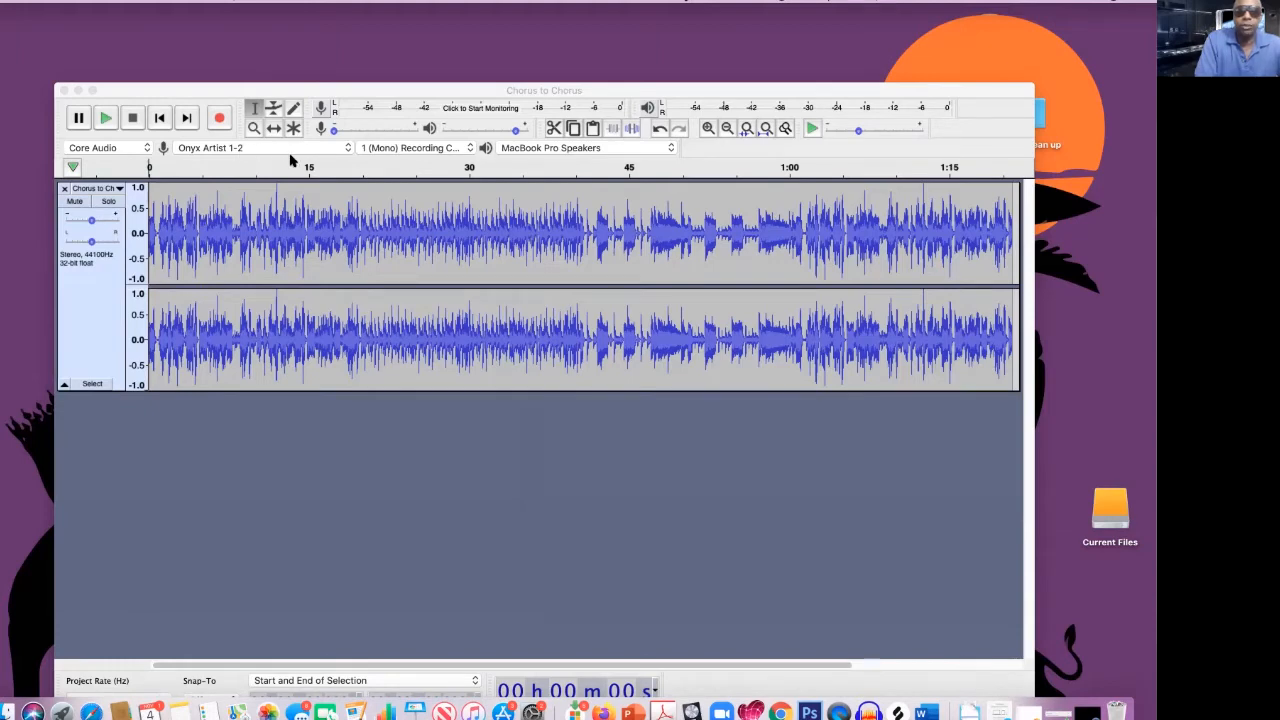
Raise the recording volume well above its minimum level
left_click_drag(333, 131, 379, 133)
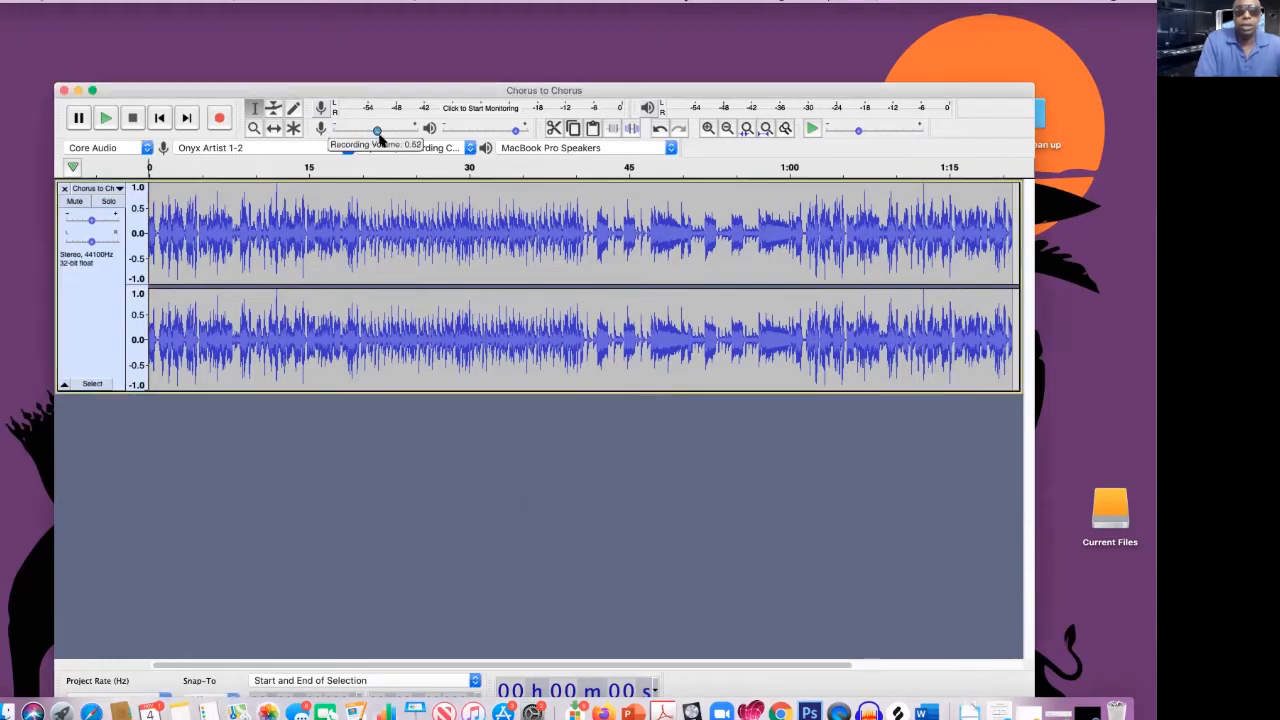
left_click_drag(388, 138, 389, 138)
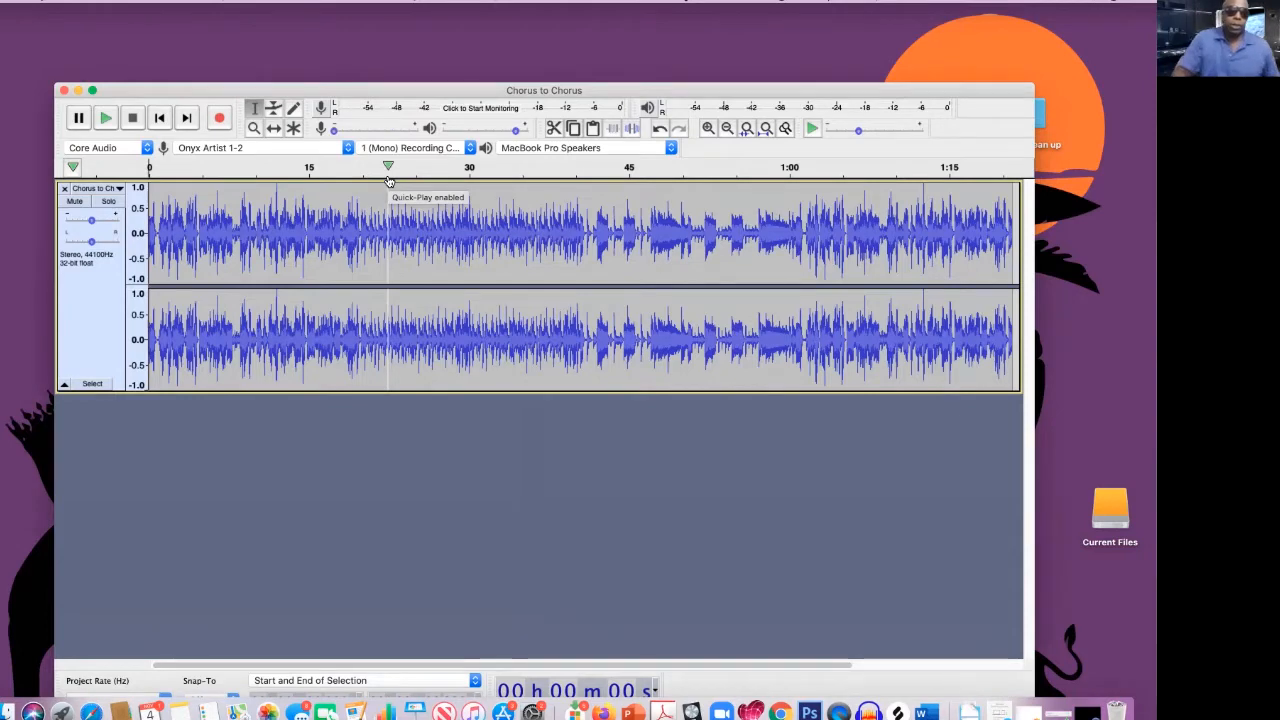
left_click_drag(335, 131, 399, 134)
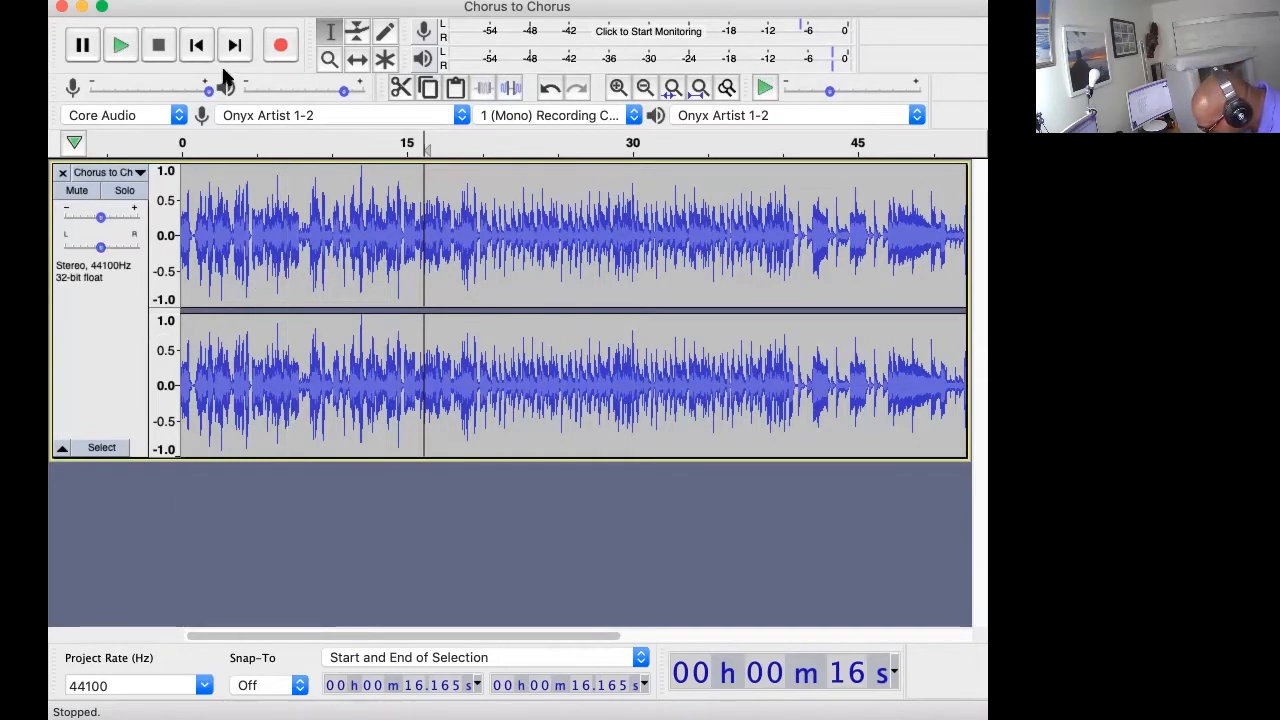
Record a short take on a new track starting at 16.165 s, with the backing track playing
key("shift")
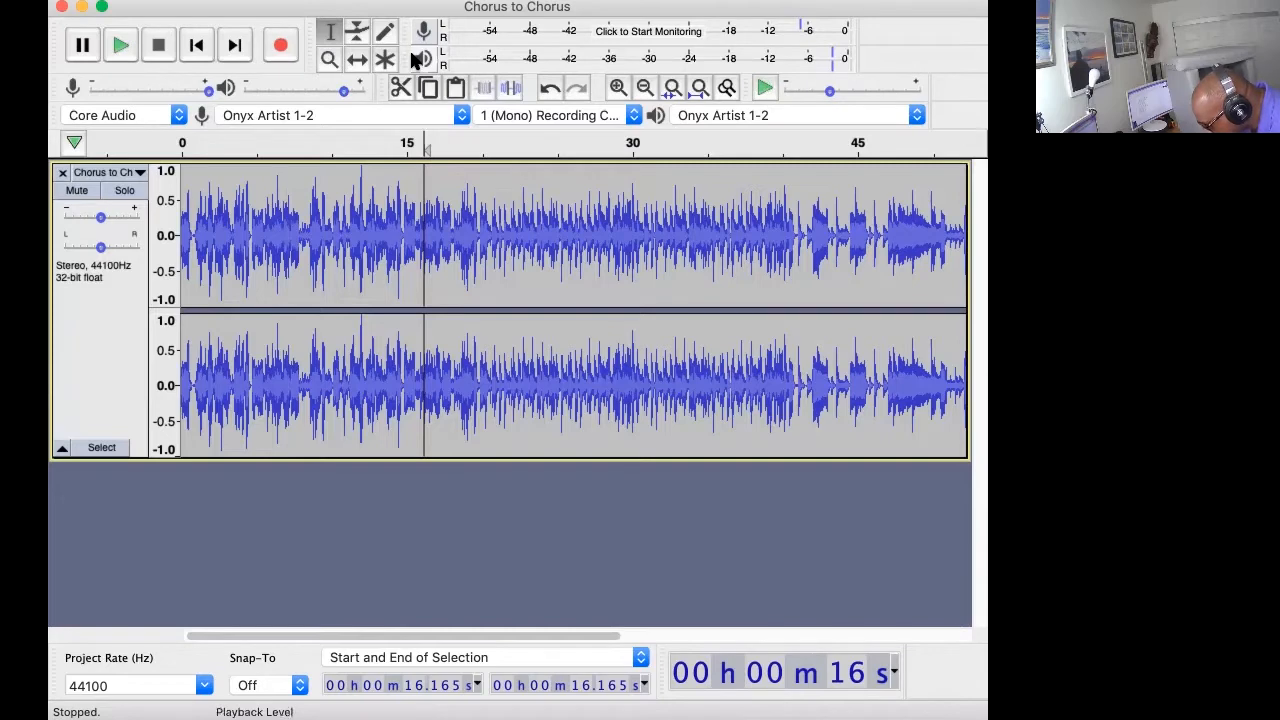
left_click(281, 47, "shift")
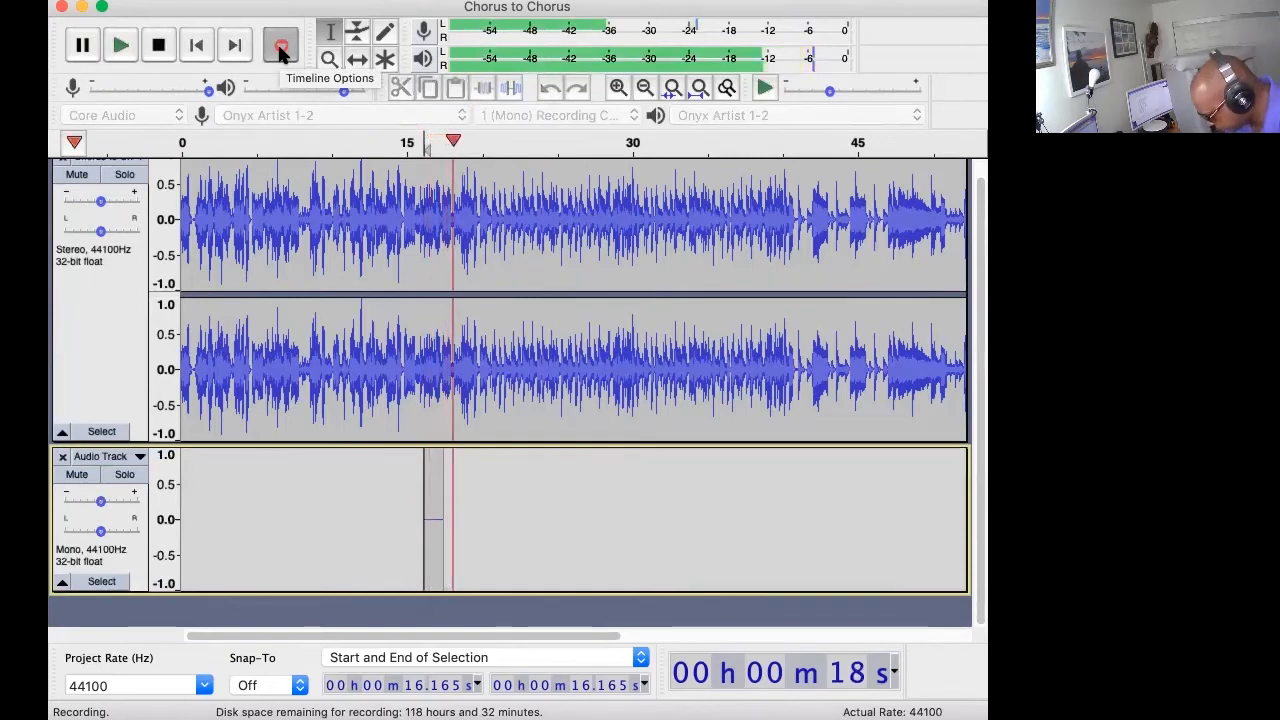
key("space")
Remove the short take by deleting its whole track beneath the backing track
left_click(339, 507)
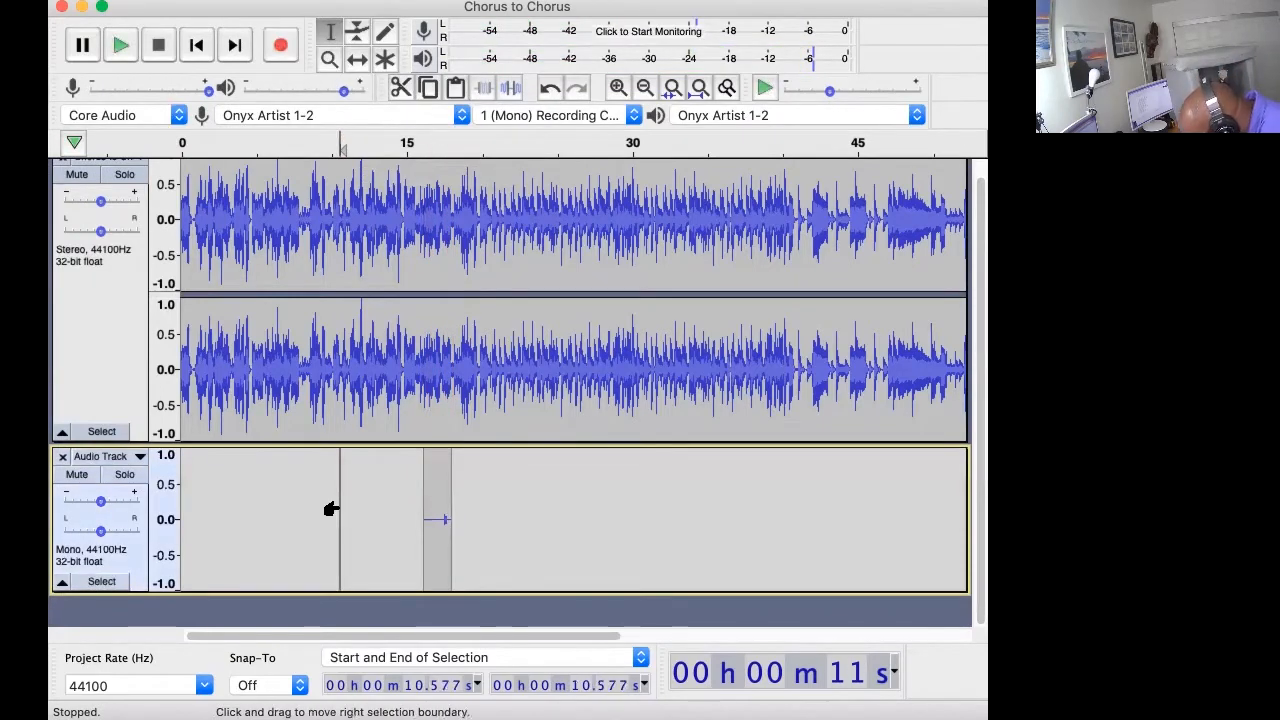
key("BackSpace")
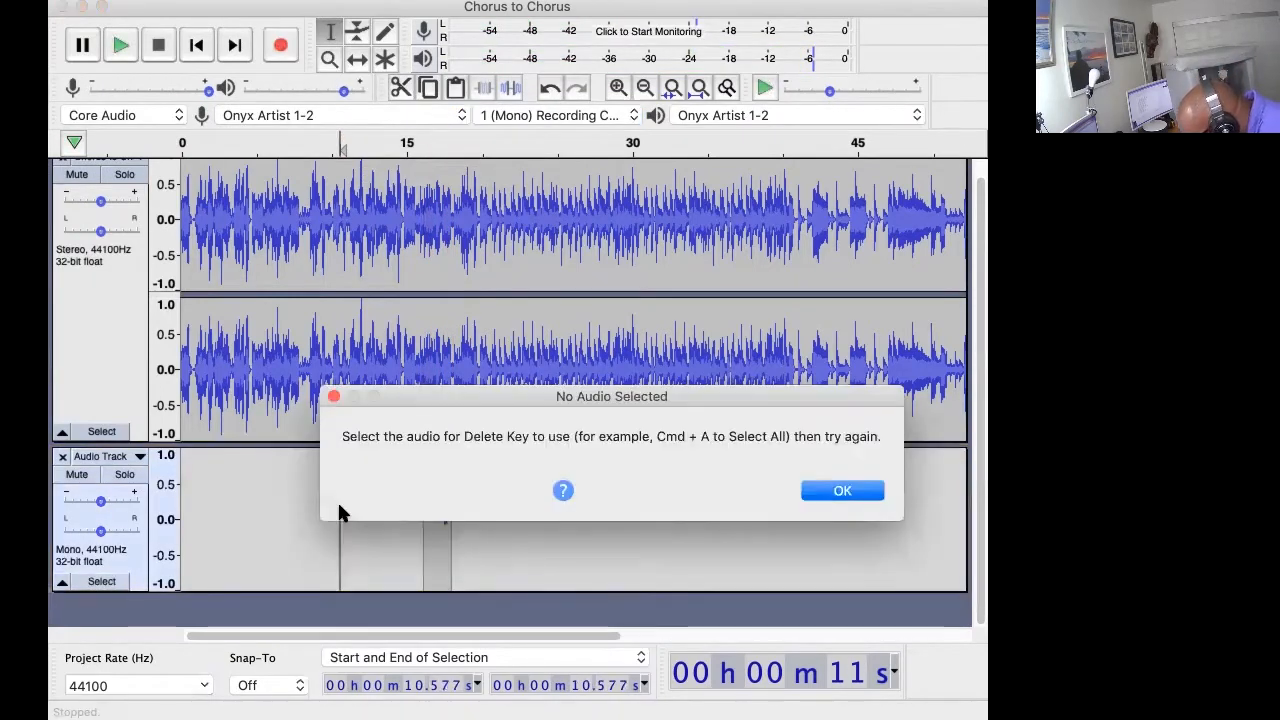
left_click(836, 492)
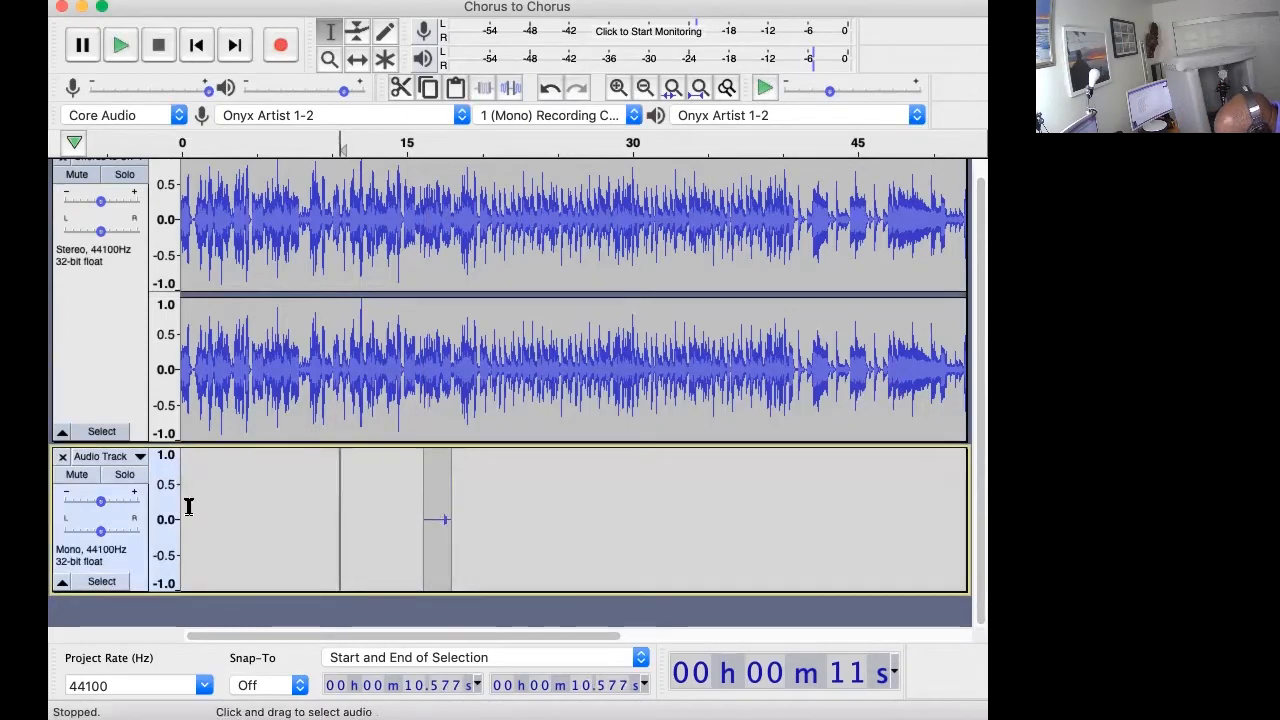
left_click(62, 457)
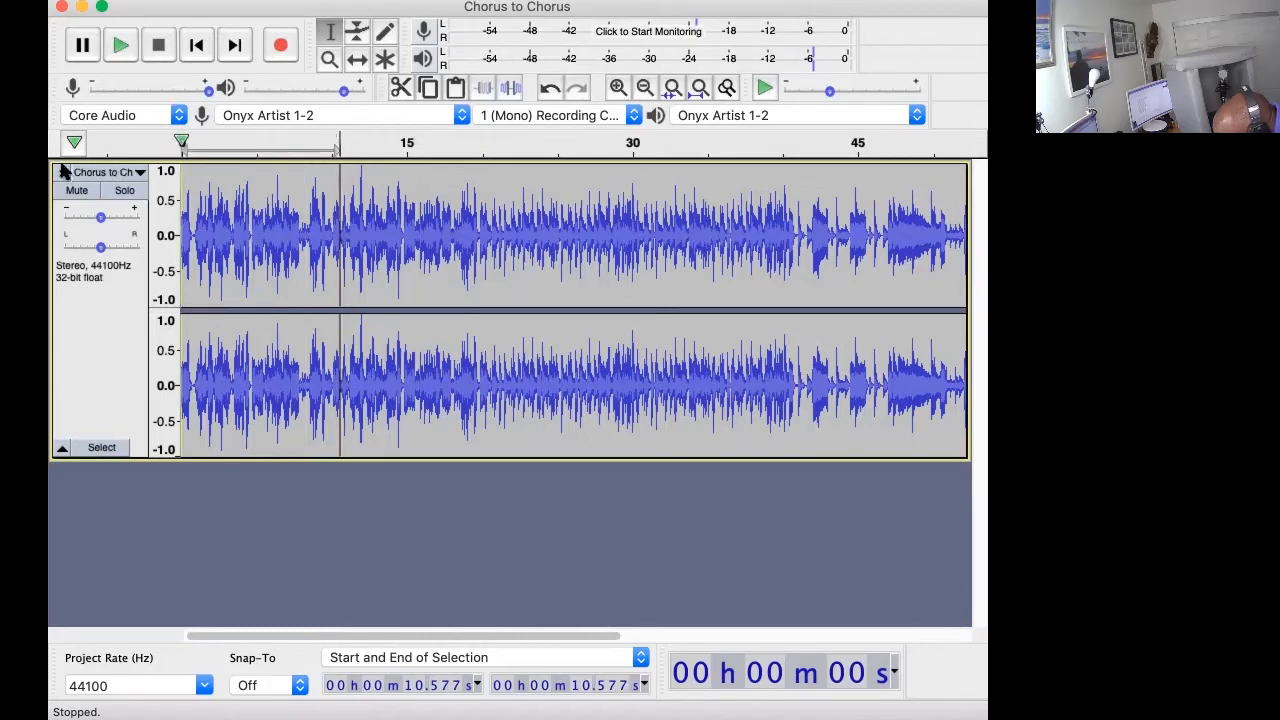
Play the backing track briefly from about 11 seconds and stop playback
left_click(181, 148)
left_click(343, 143)
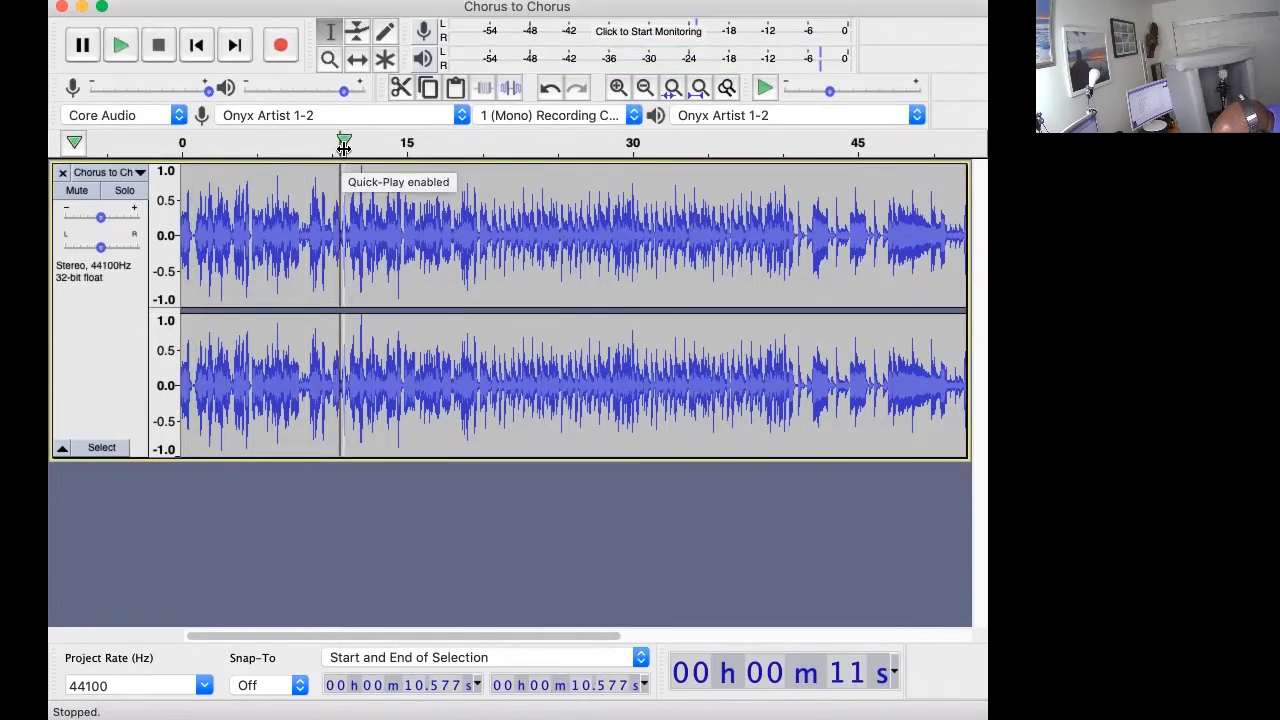
left_click(343, 143)
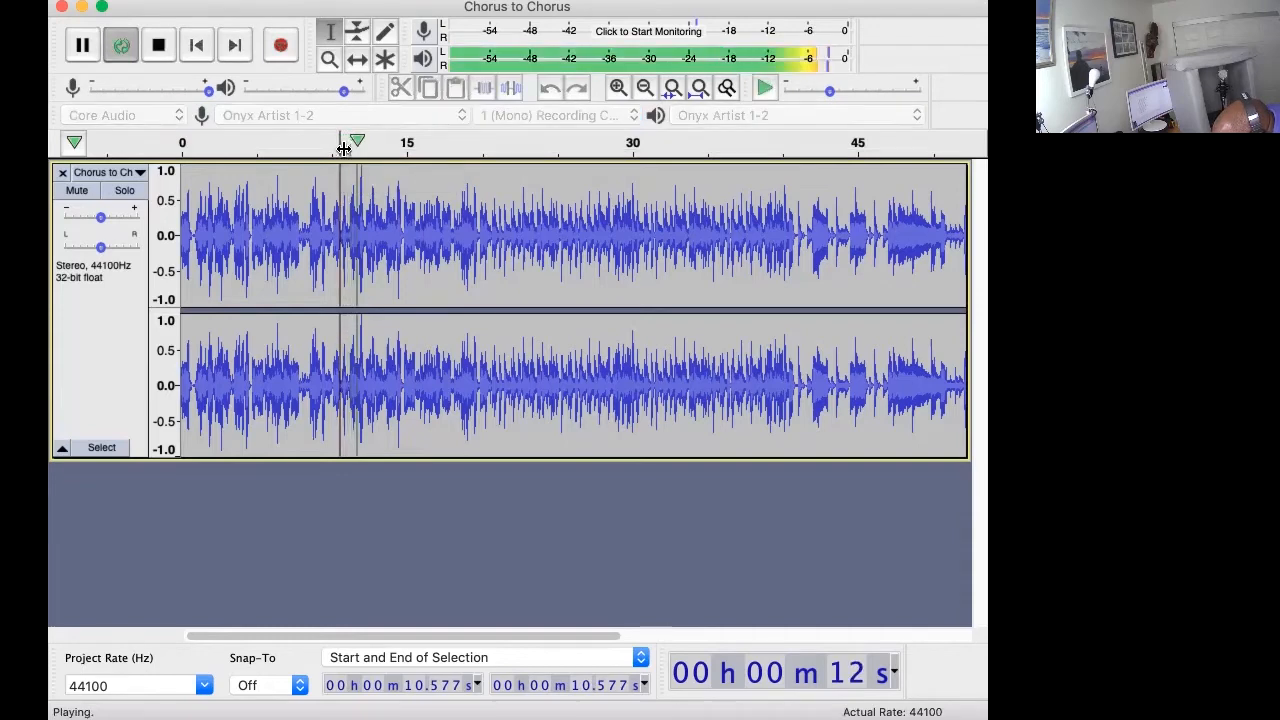
left_click(343, 143)
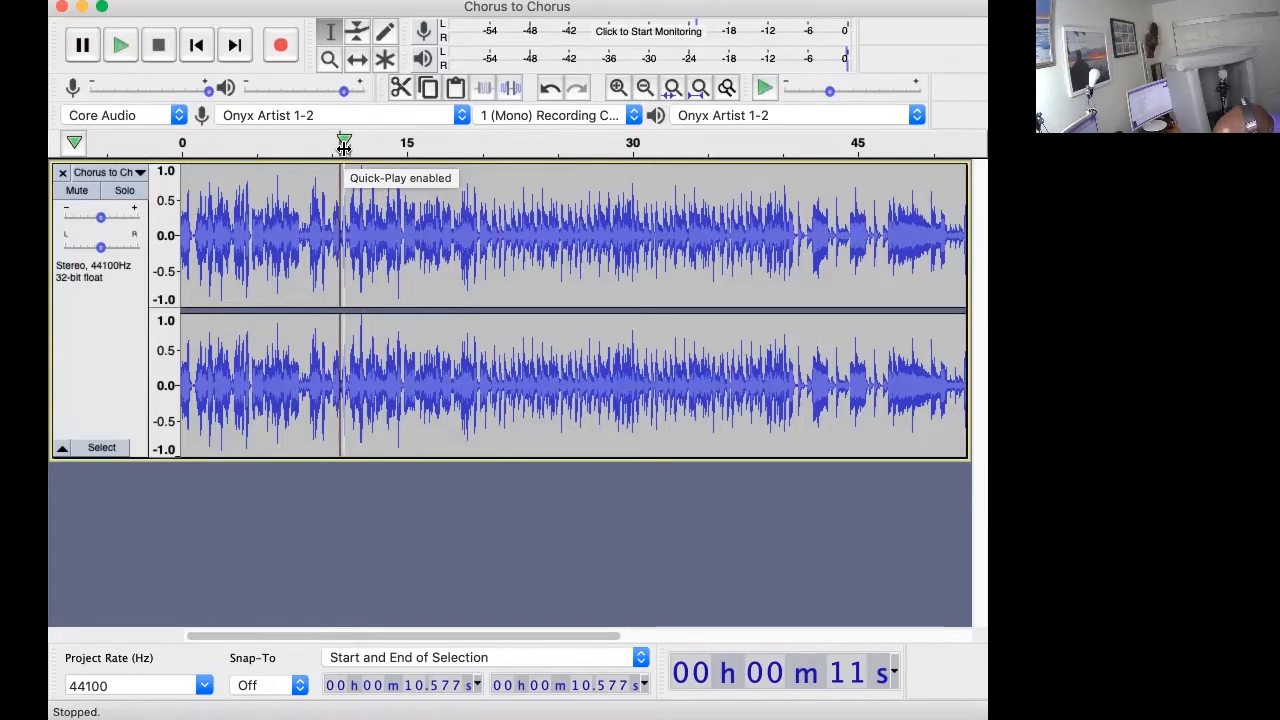
key("Delete")
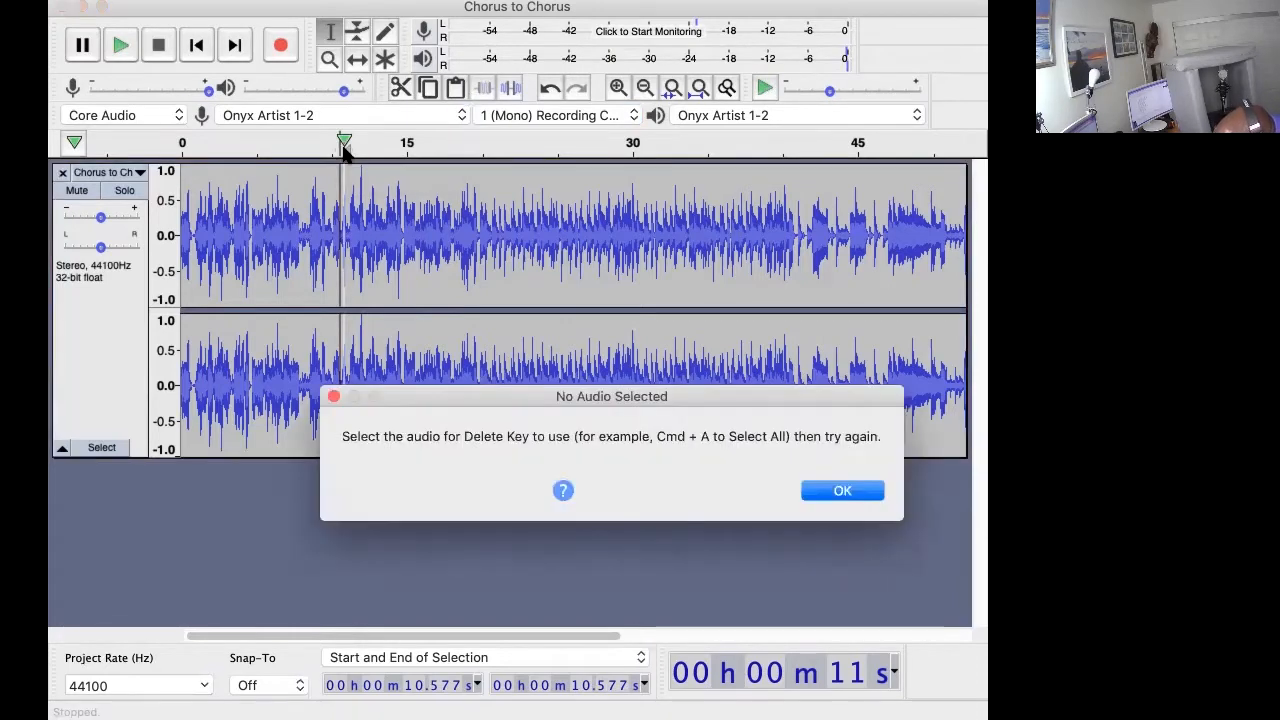
left_click(842, 492)
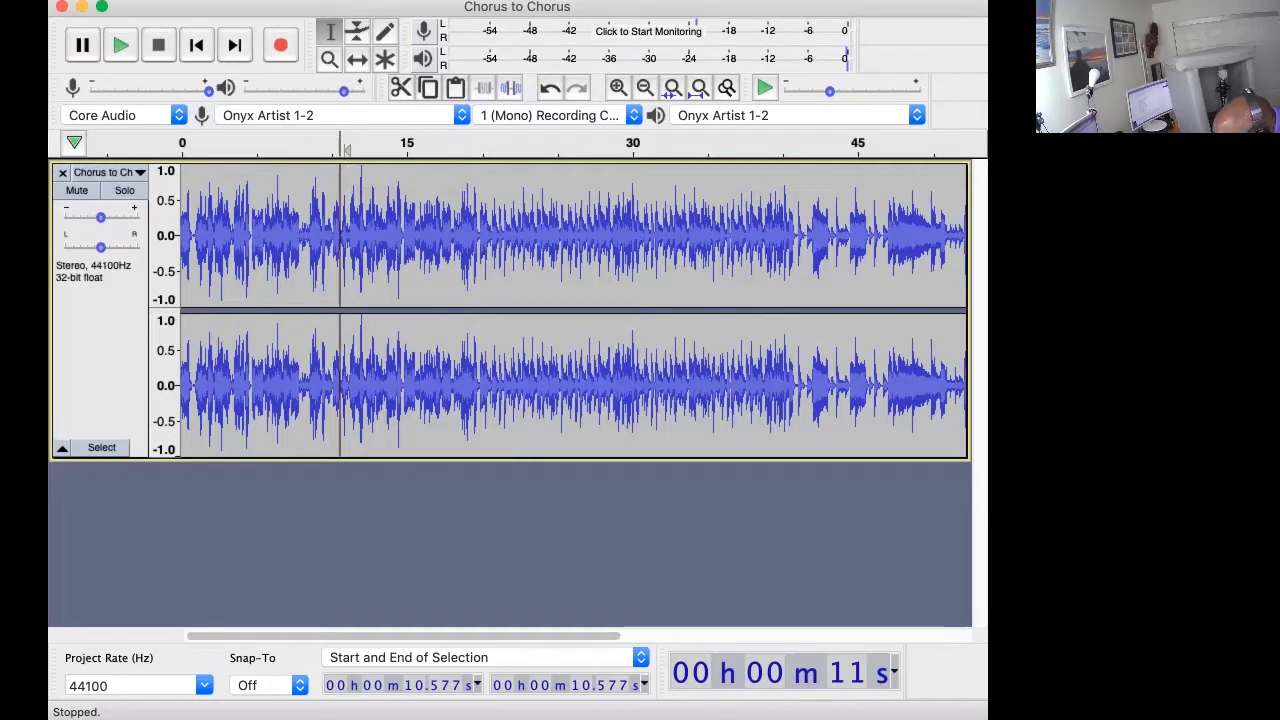
left_click(50, 1)
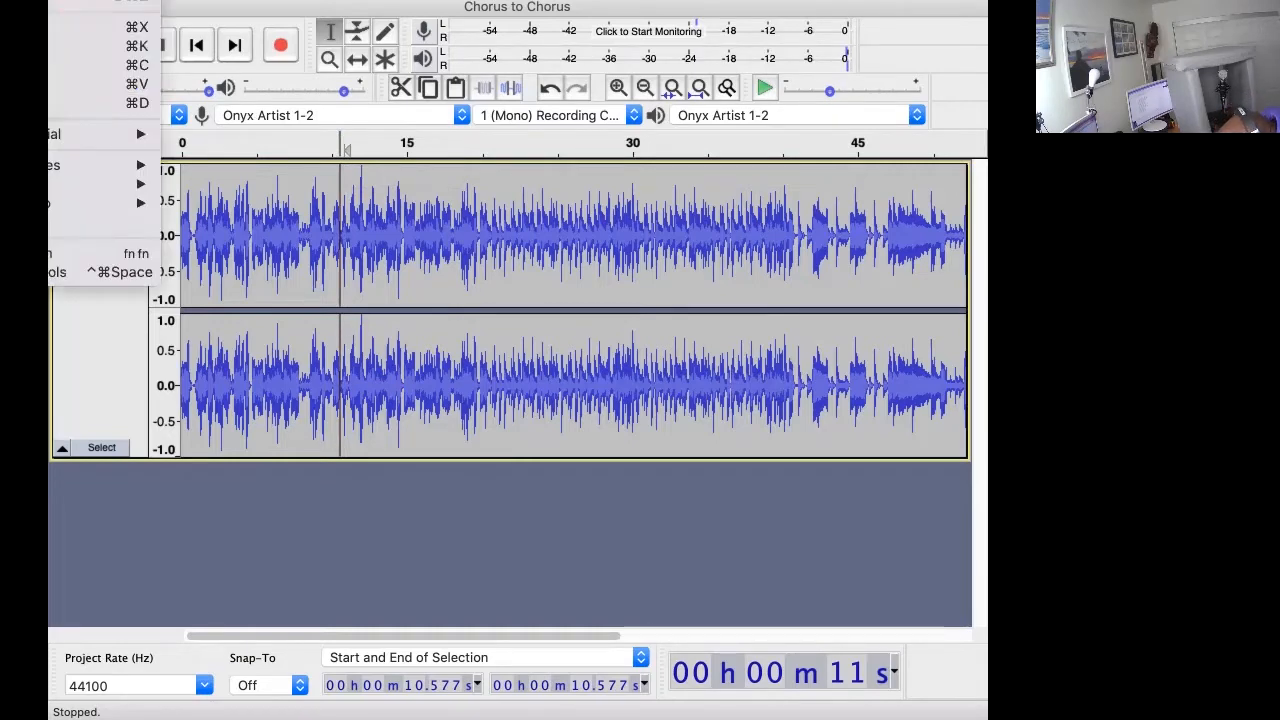
mouse_move(50, 1)
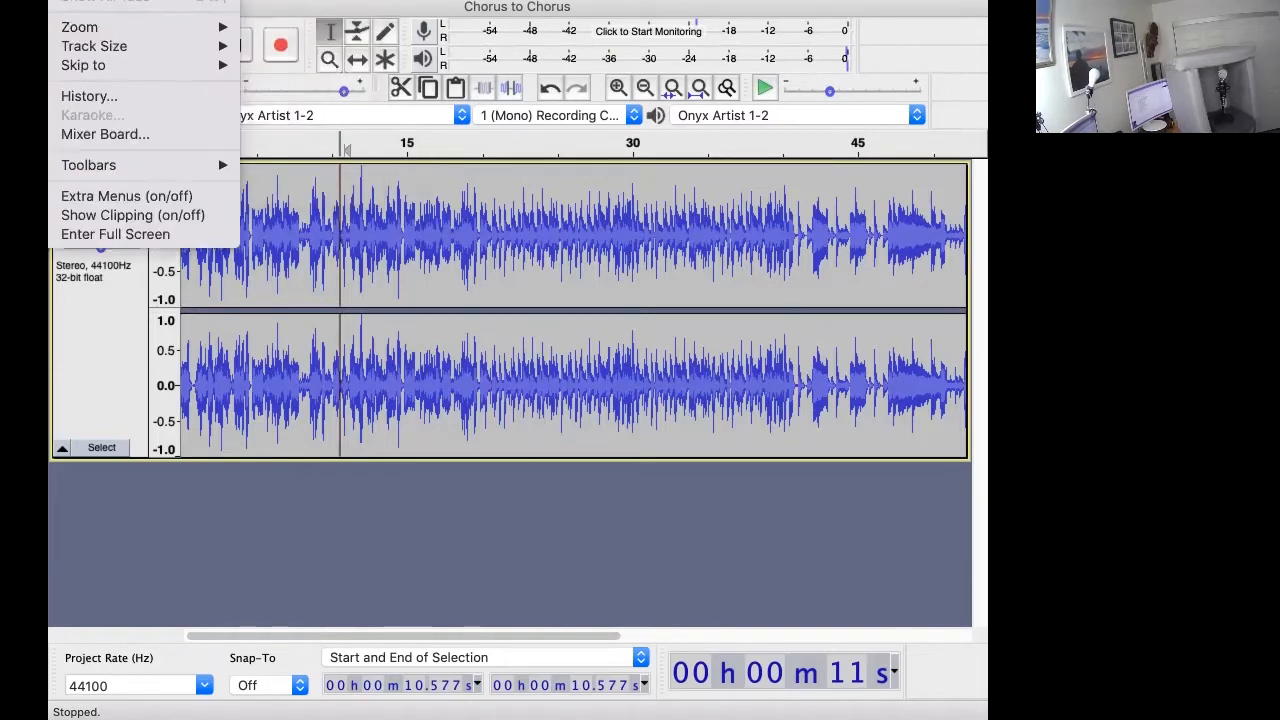
left_click(269, 222)
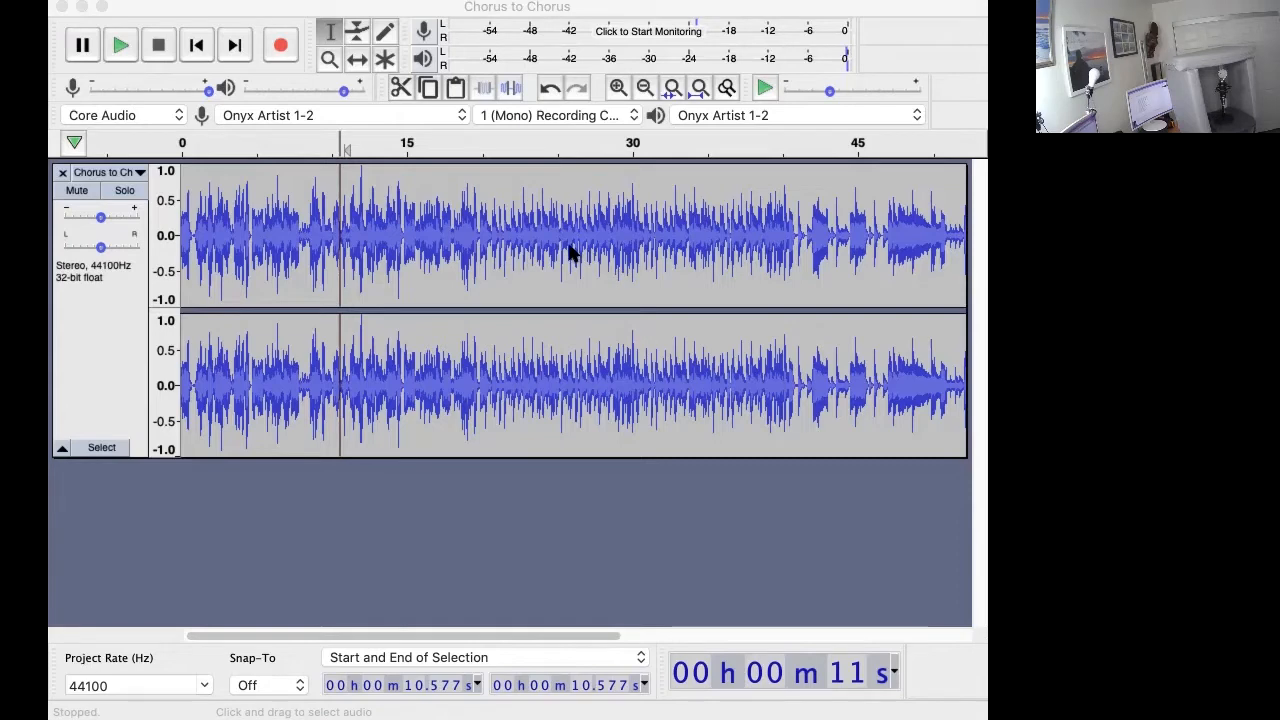
left_click(181, 171)
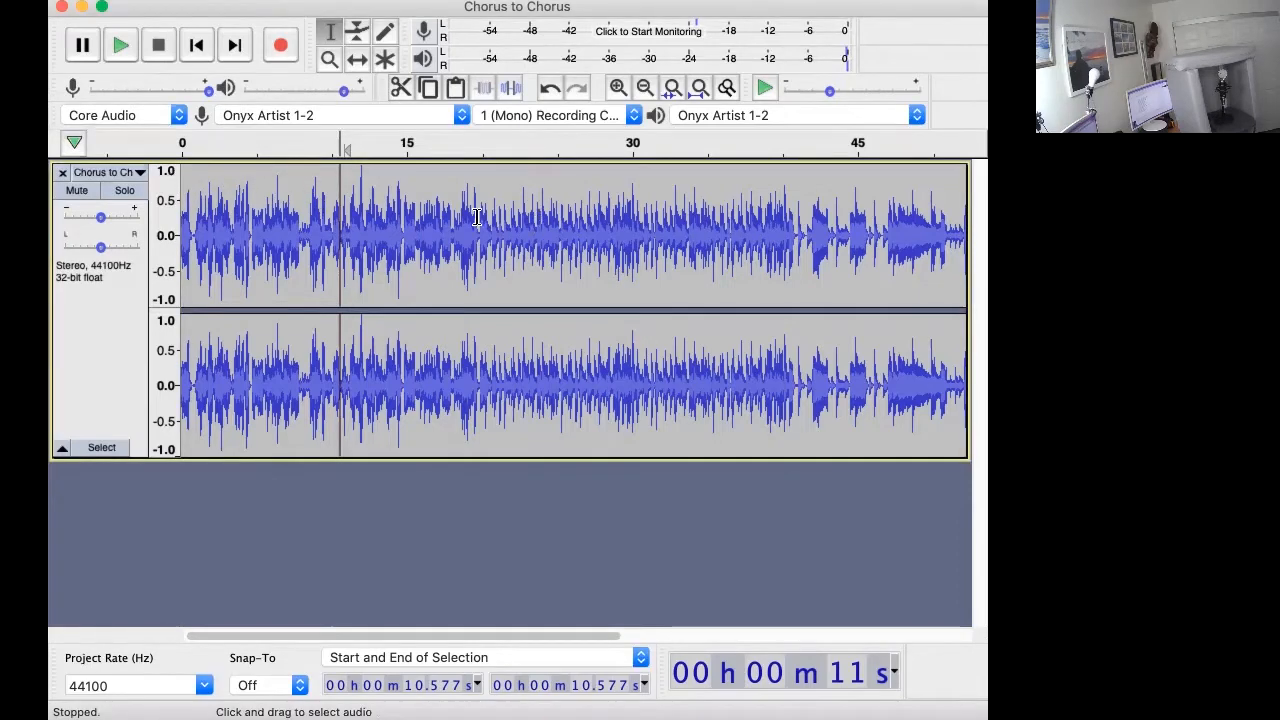
left_click_drag(282, 187, 712, 294)
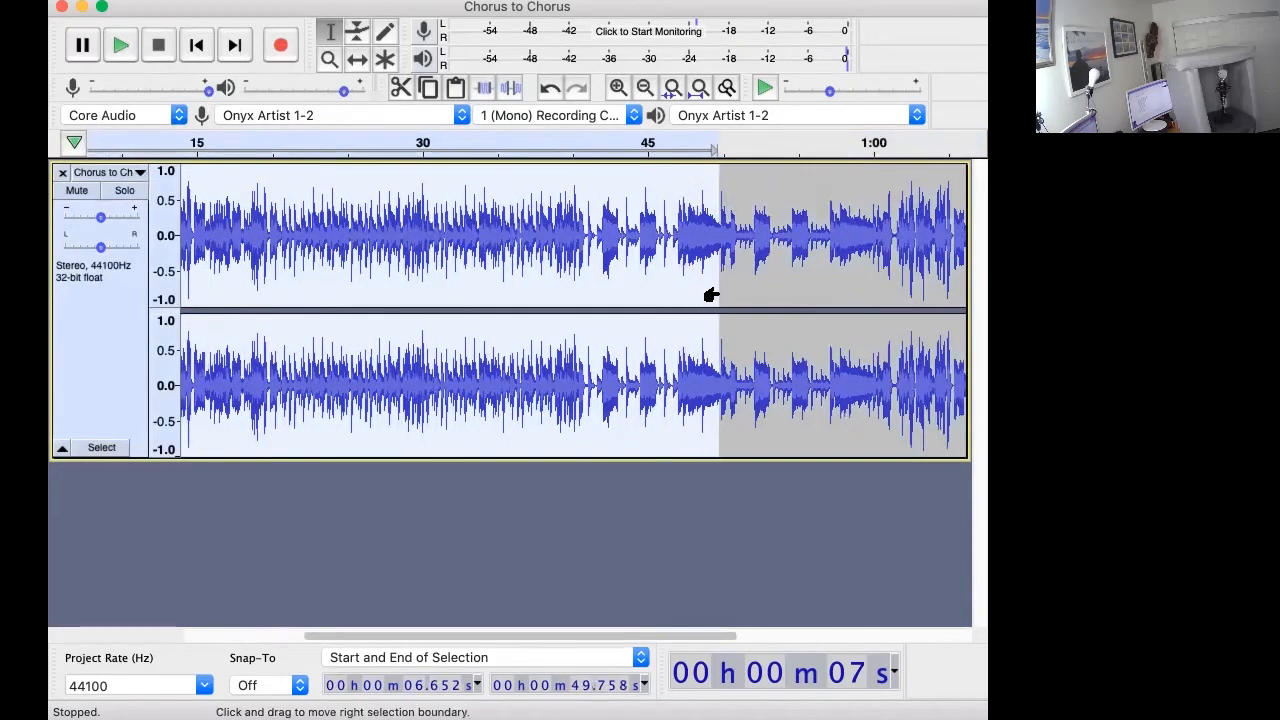
scroll(718, 292, "left", 5)
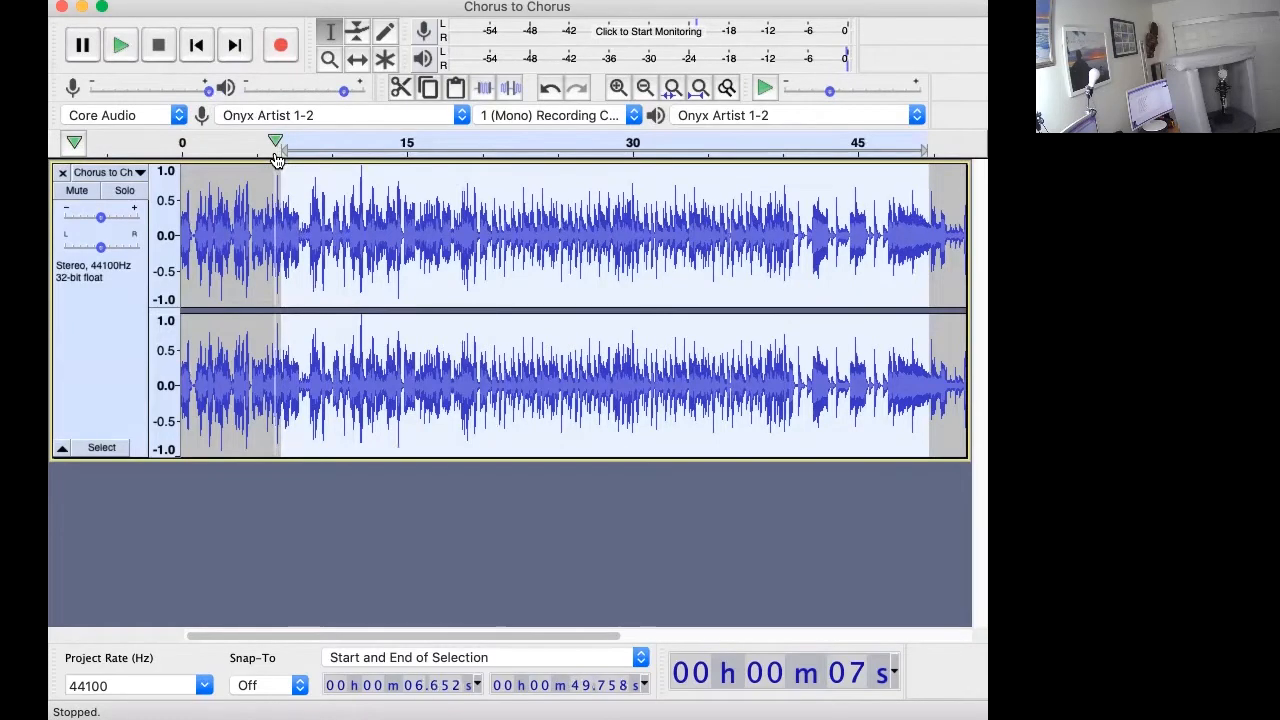
left_click_drag(286, 182, 90, 209)
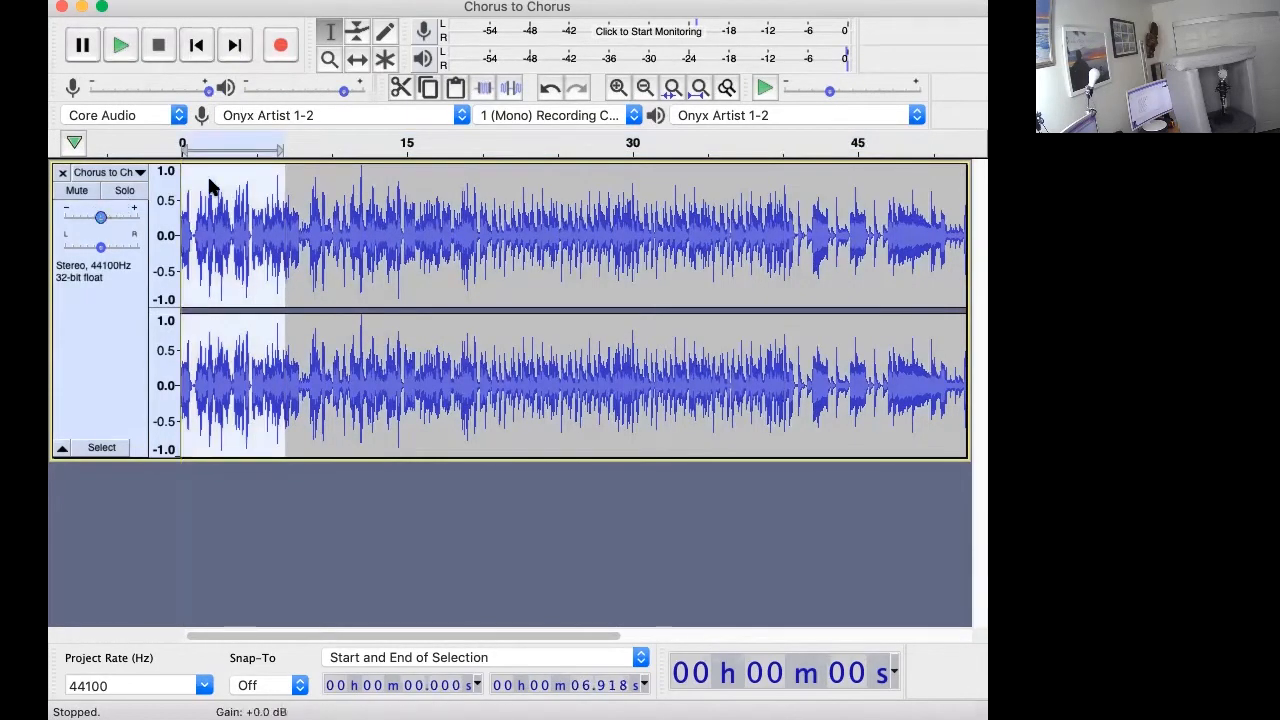
left_click(282, 190)
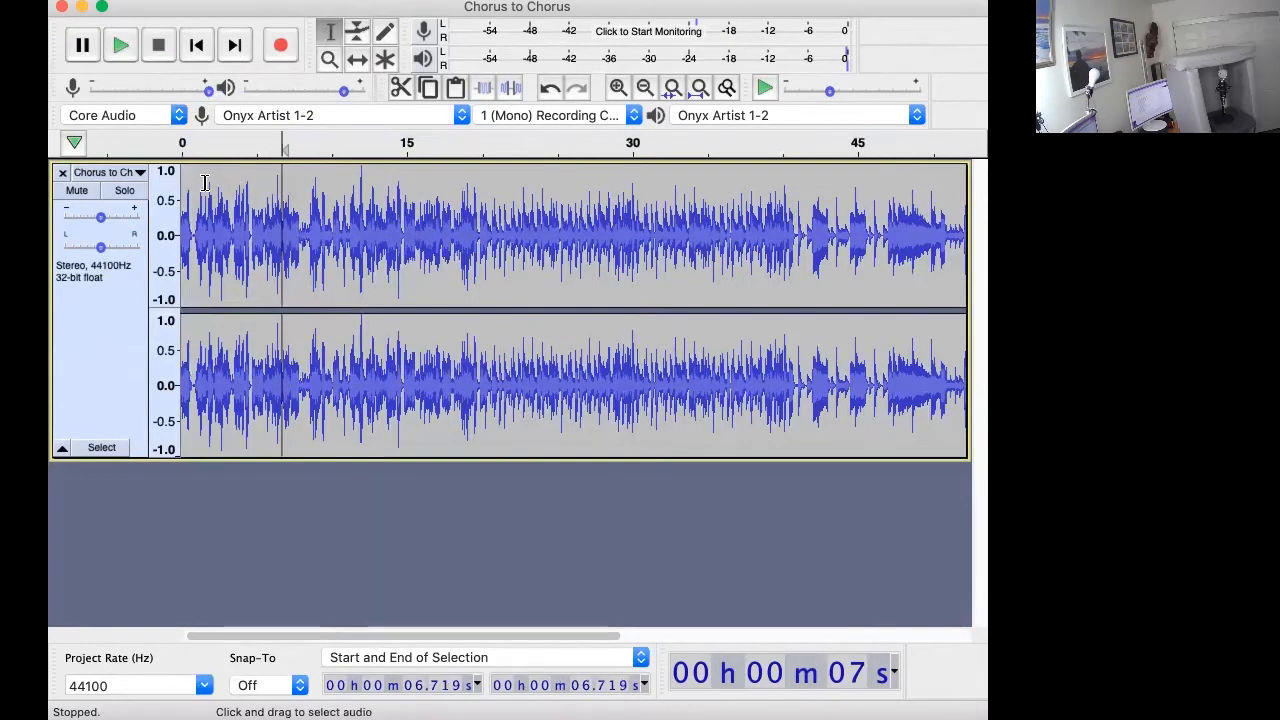
Select the backing track from the start to 1:05.456 and record a take alongside it on a new track
left_click_drag(181, 183, 975, 200)
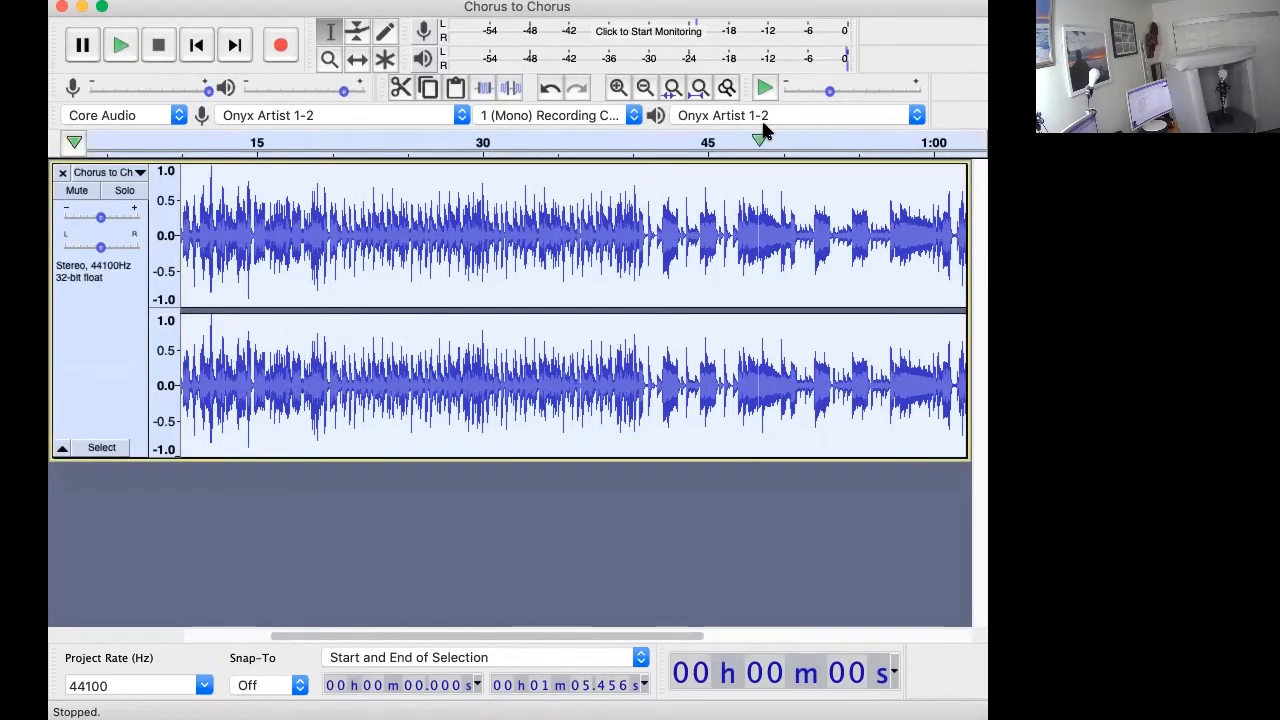
key("space")
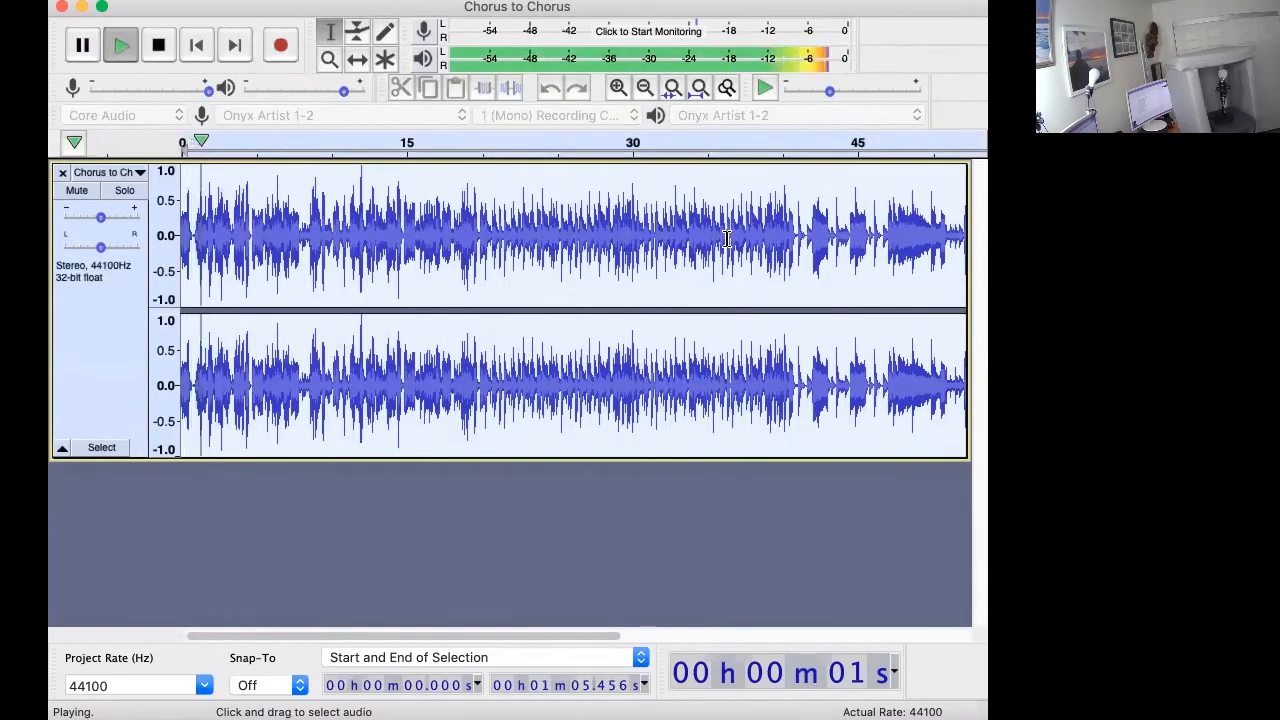
key("space")
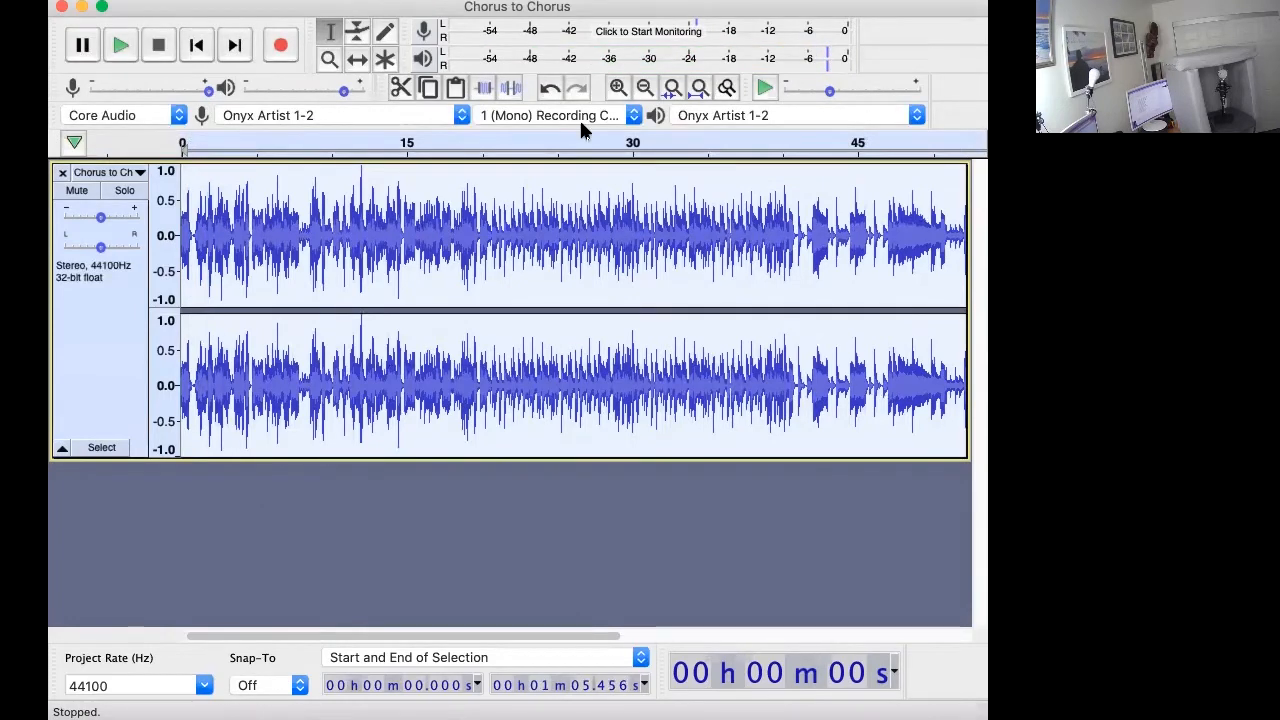
scroll(317, 320, "right", 10)
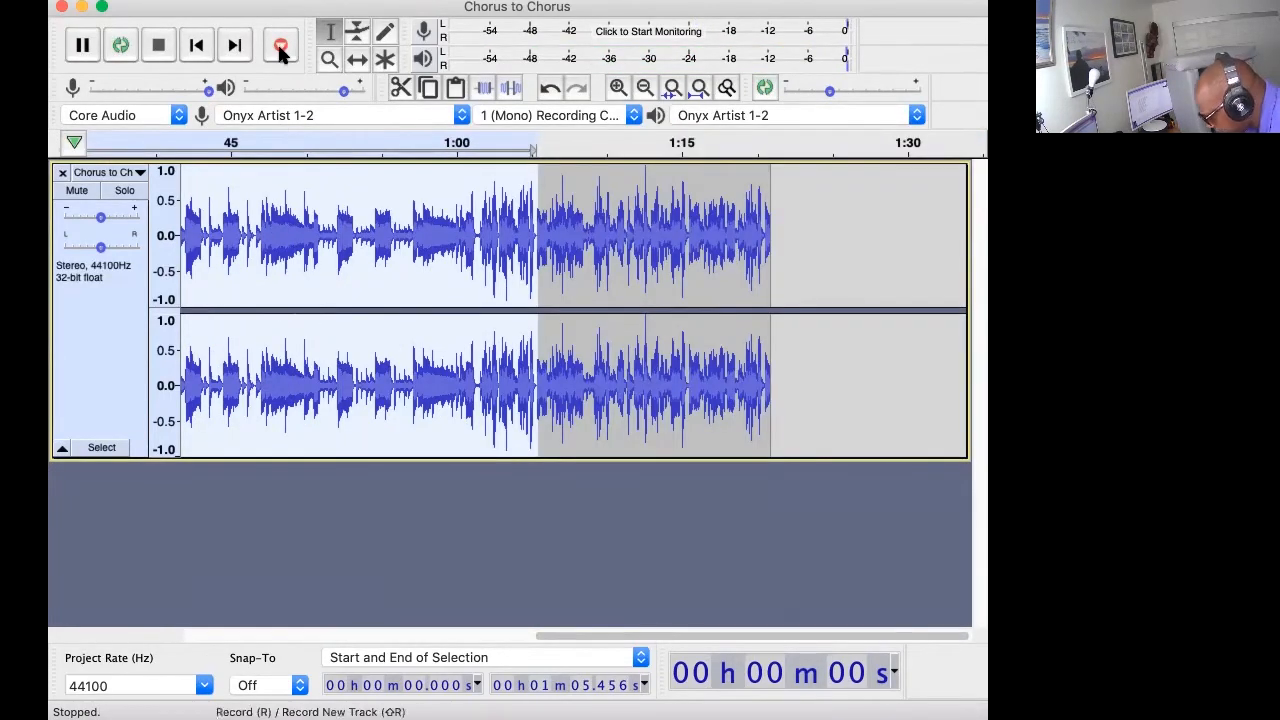
left_click(281, 50, "shift")
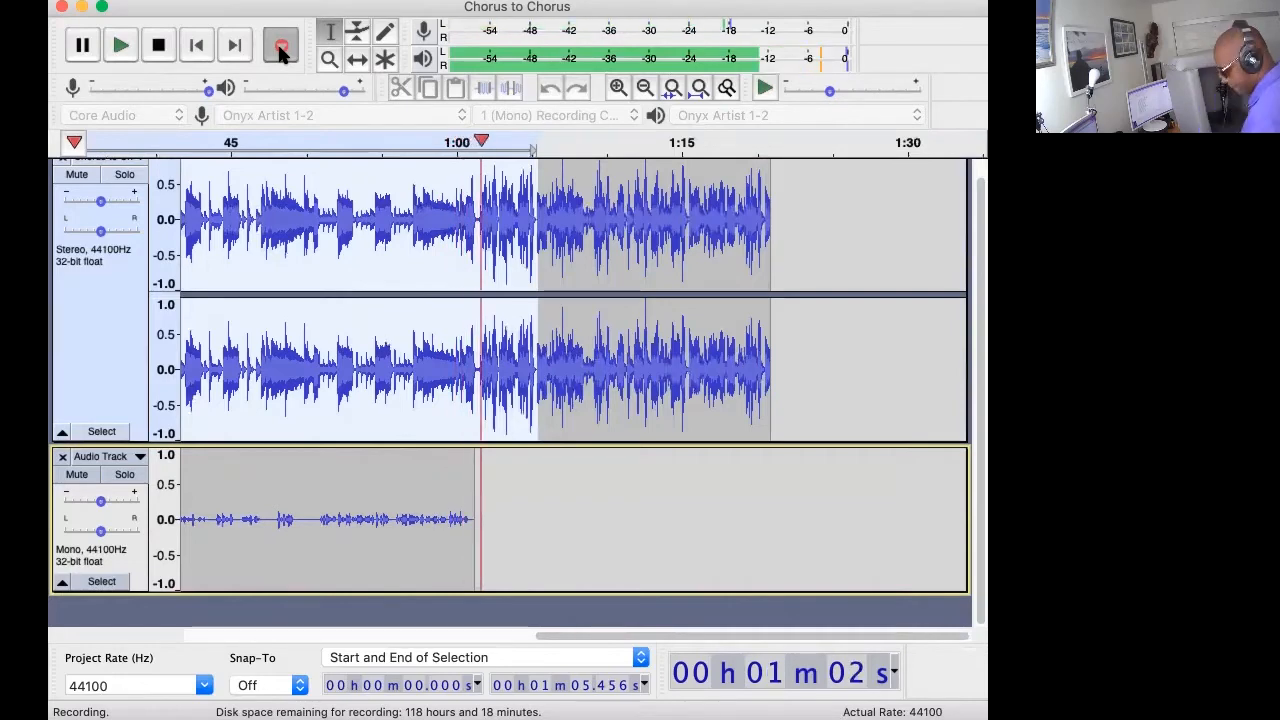
key("space")
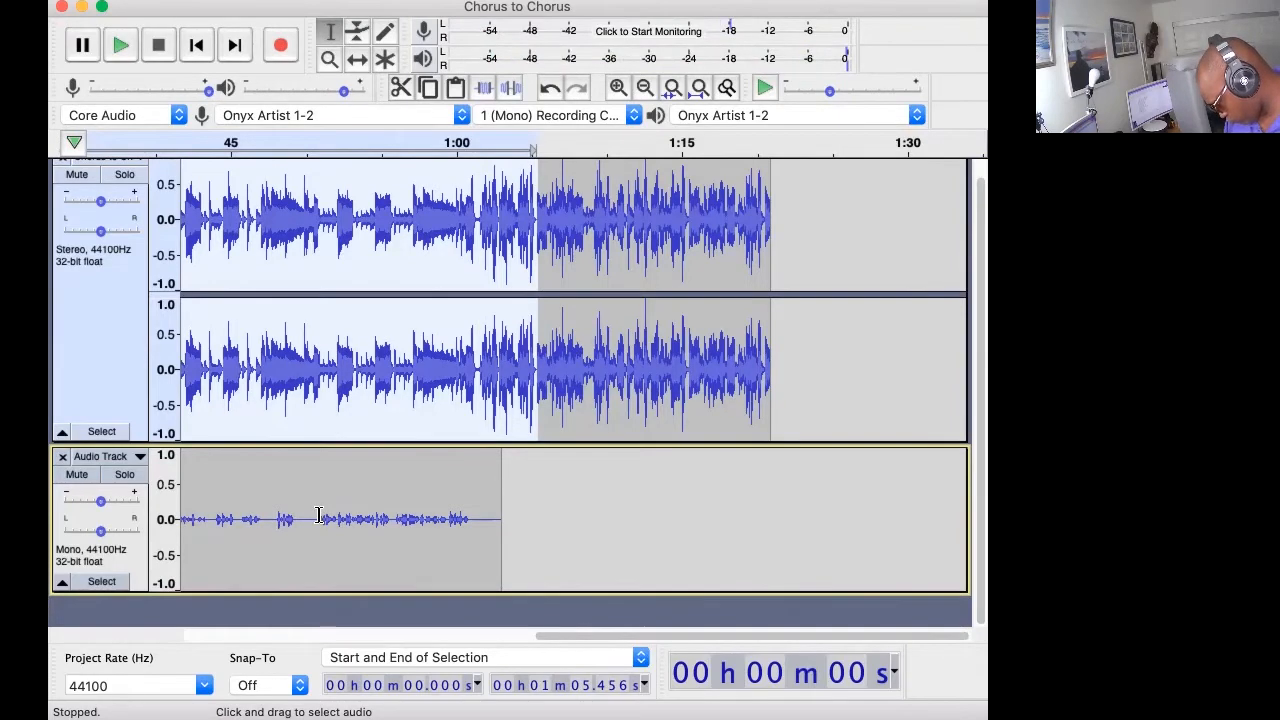
Play the new take with the backing track from 20.023 s and lower the take's track gain to -2.0 dB
scroll(318, 515, "left", 10)
scroll(318, 515, "right", 5)
scroll(318, 515, "left", 3)
scroll(318, 515, "left", 3)
scroll(376, 515, "right", 2)
left_click(391, 517)
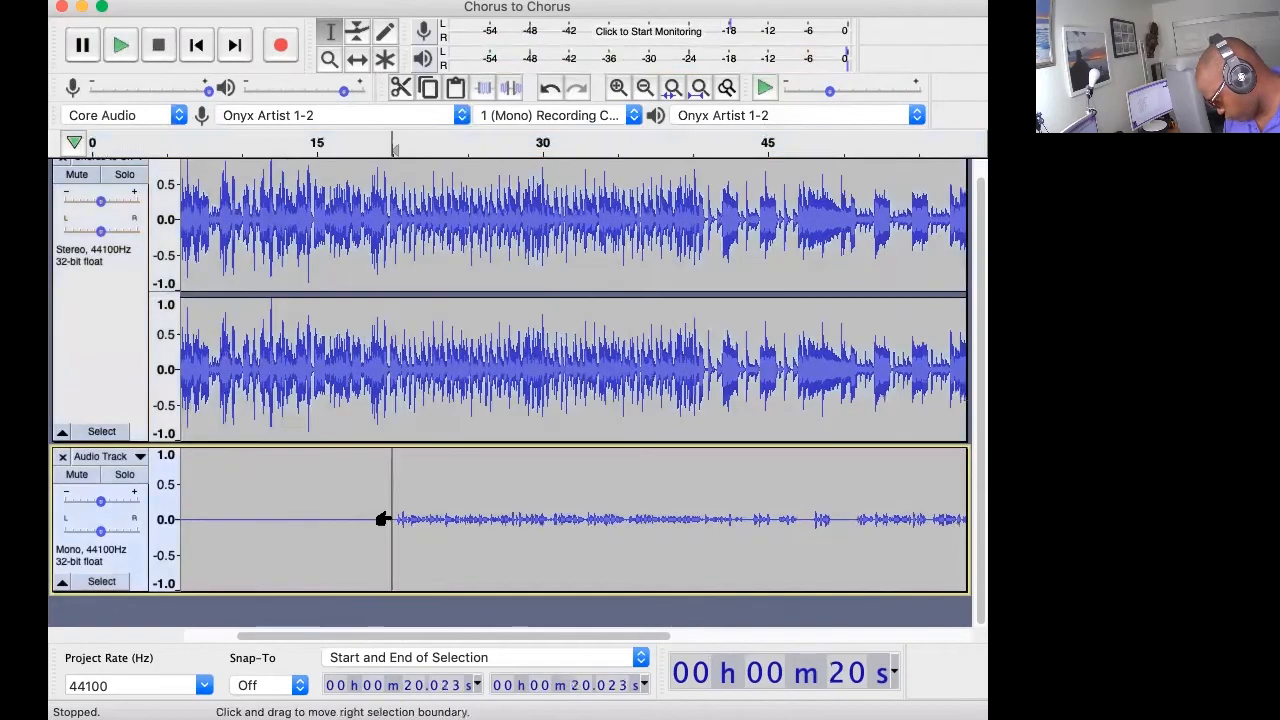
key("space")
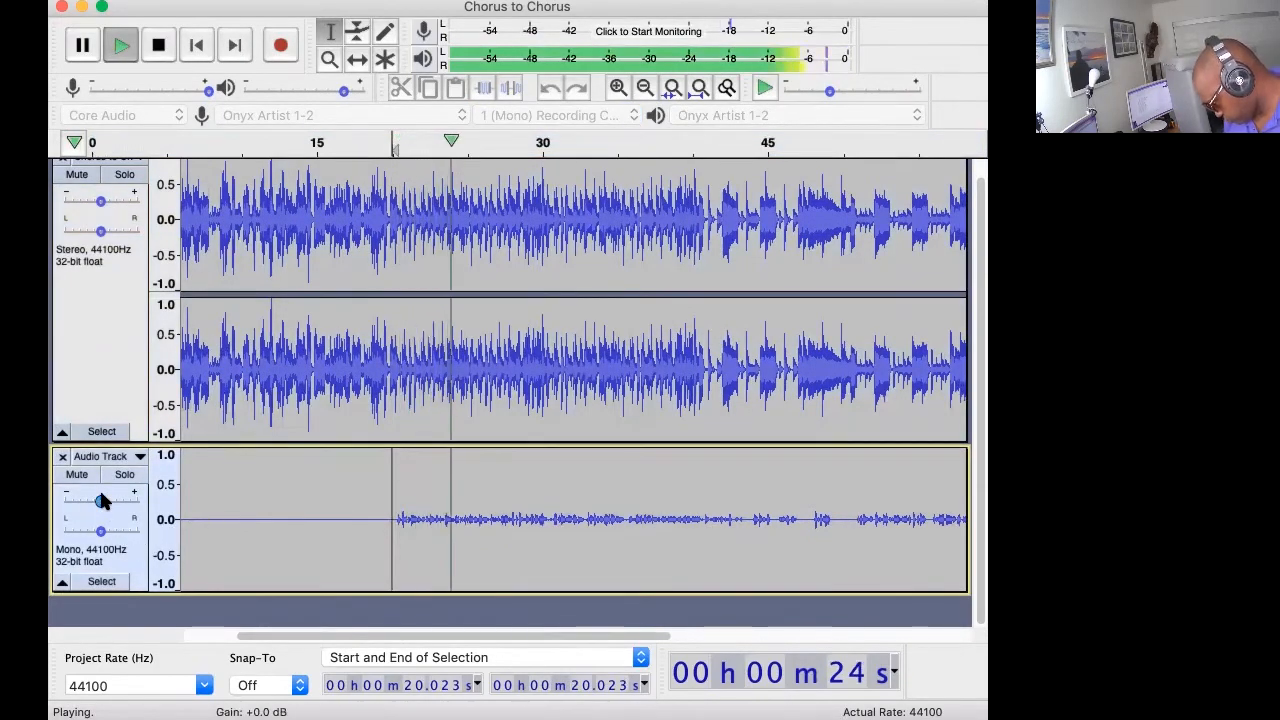
mouse_move(101, 499)
left_mouse_down()
mouse_move(148, 503)
mouse_move(99, 510)
left_mouse_up()
key("space")
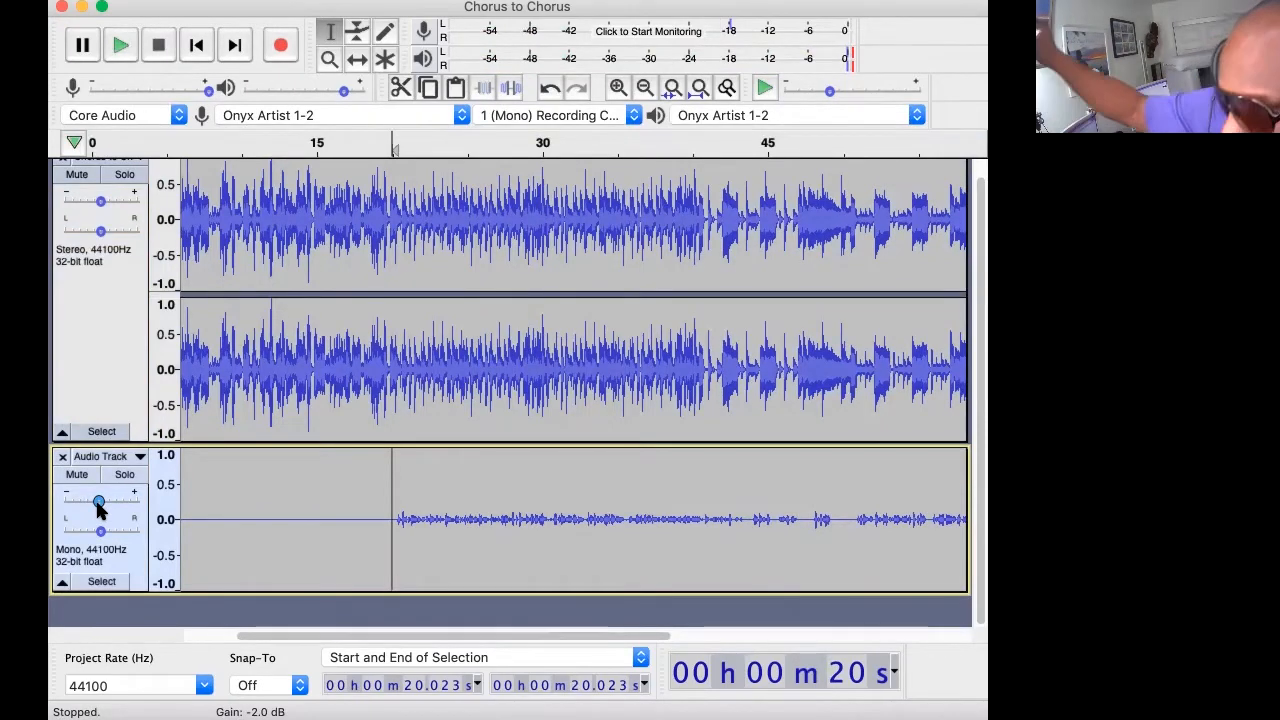
Delete the existing take's track beneath the backing track
left_click(60, 457)
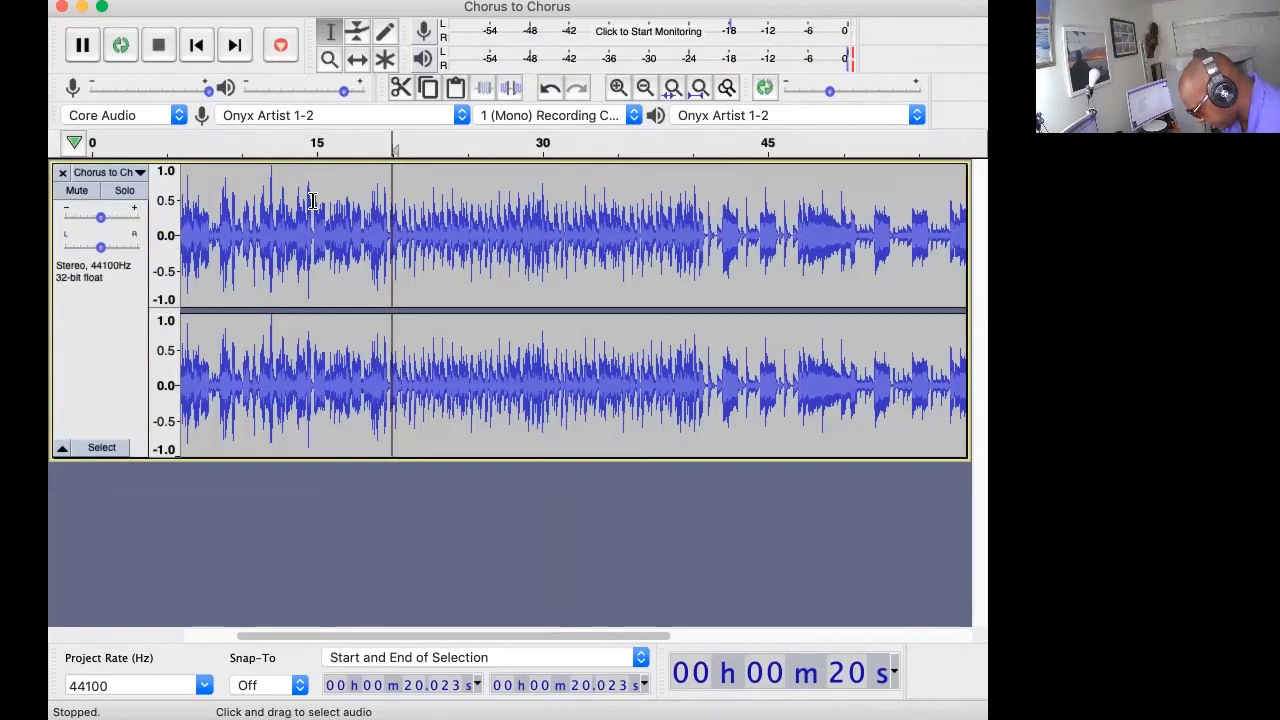
left_click(281, 47)
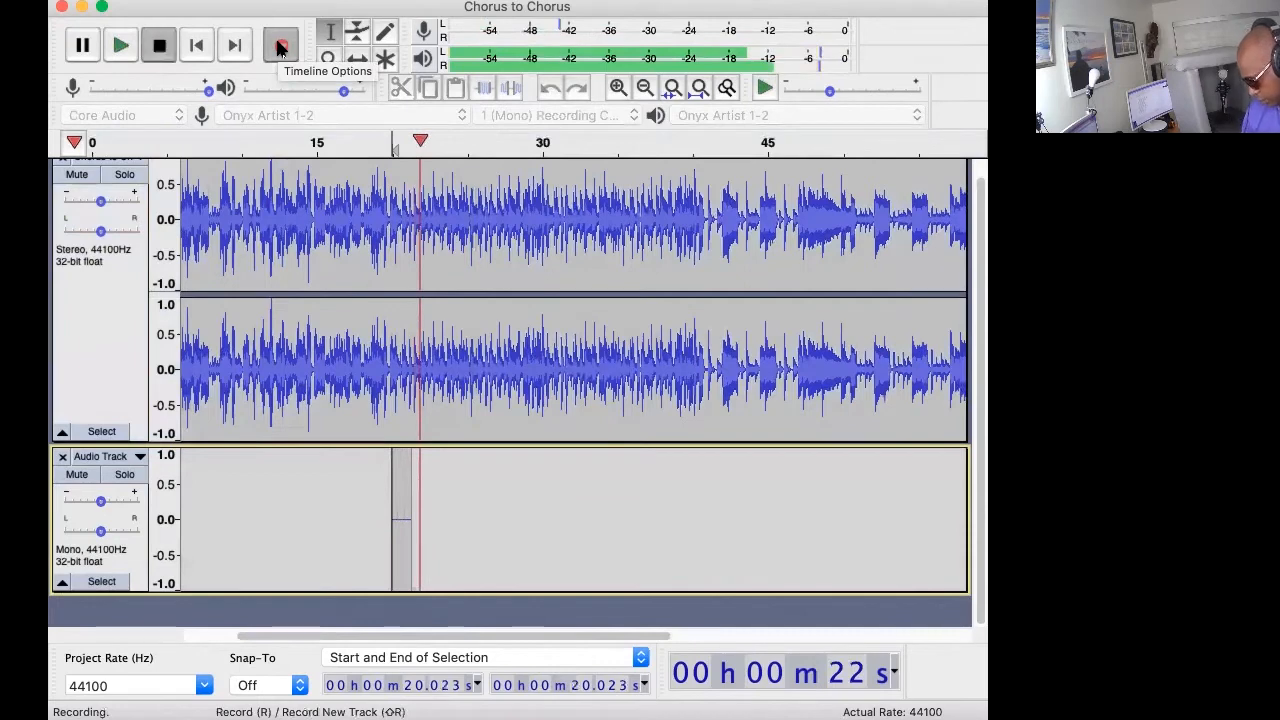
key("space")
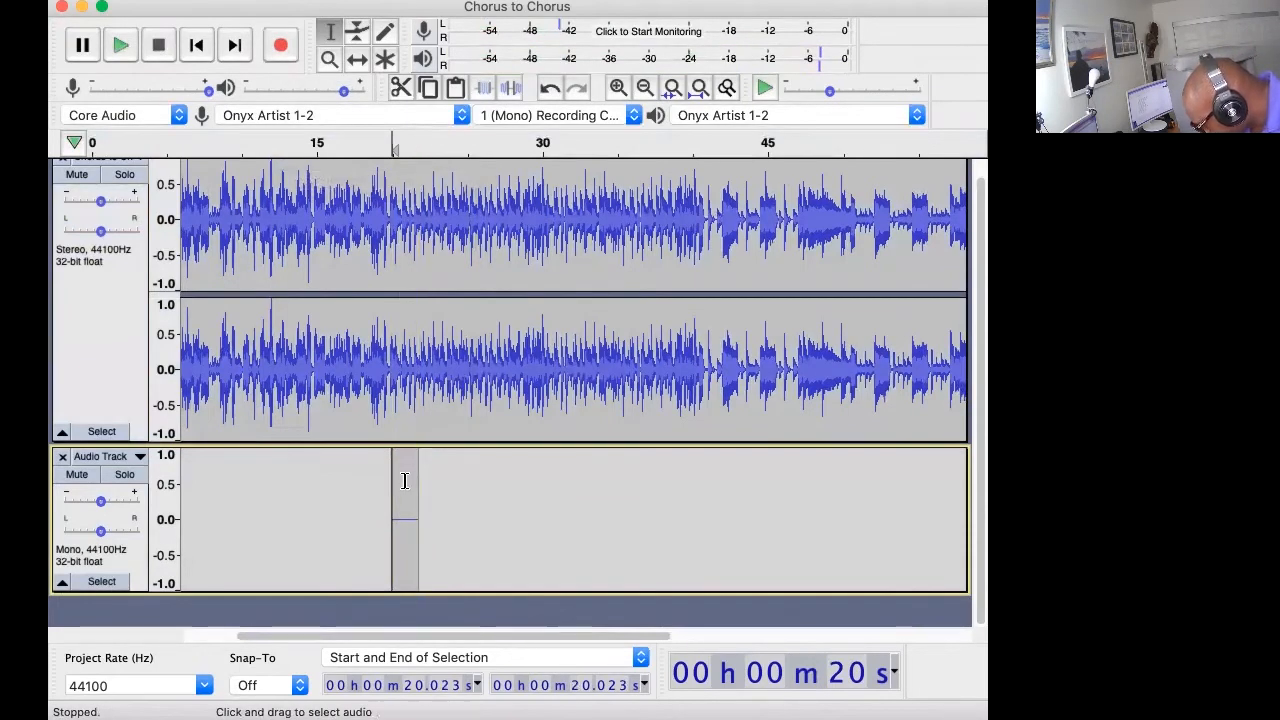
key("BackSpace")
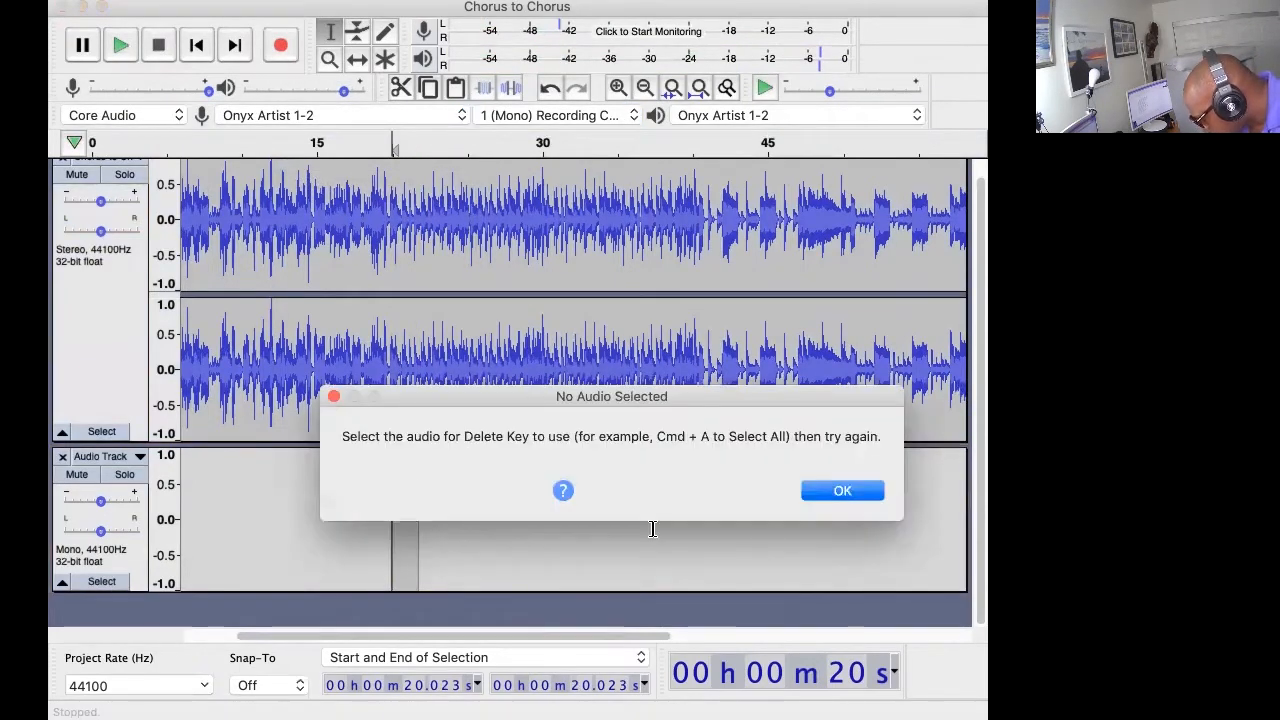
left_click(838, 492)
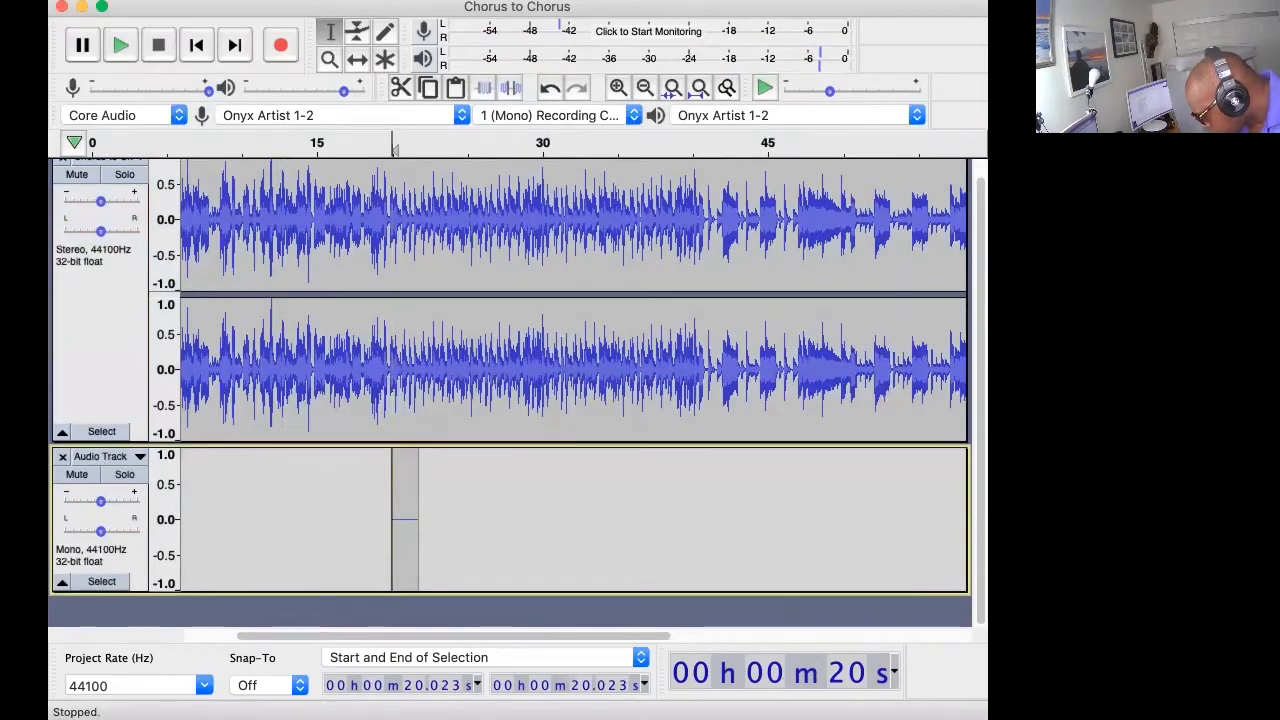
left_click(61, 457)
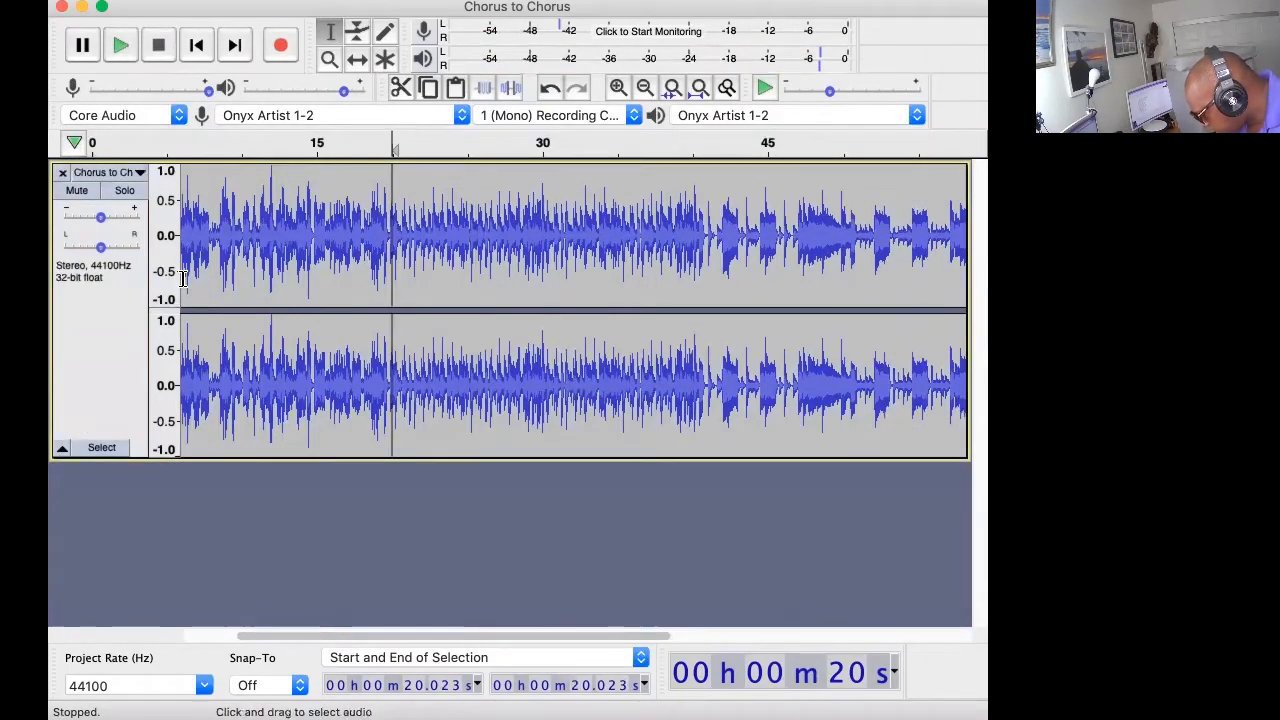
Select the backing track from the start to 2:06.190 and record a take on a new track until about 1:02
scroll(183, 278, "left", 3)
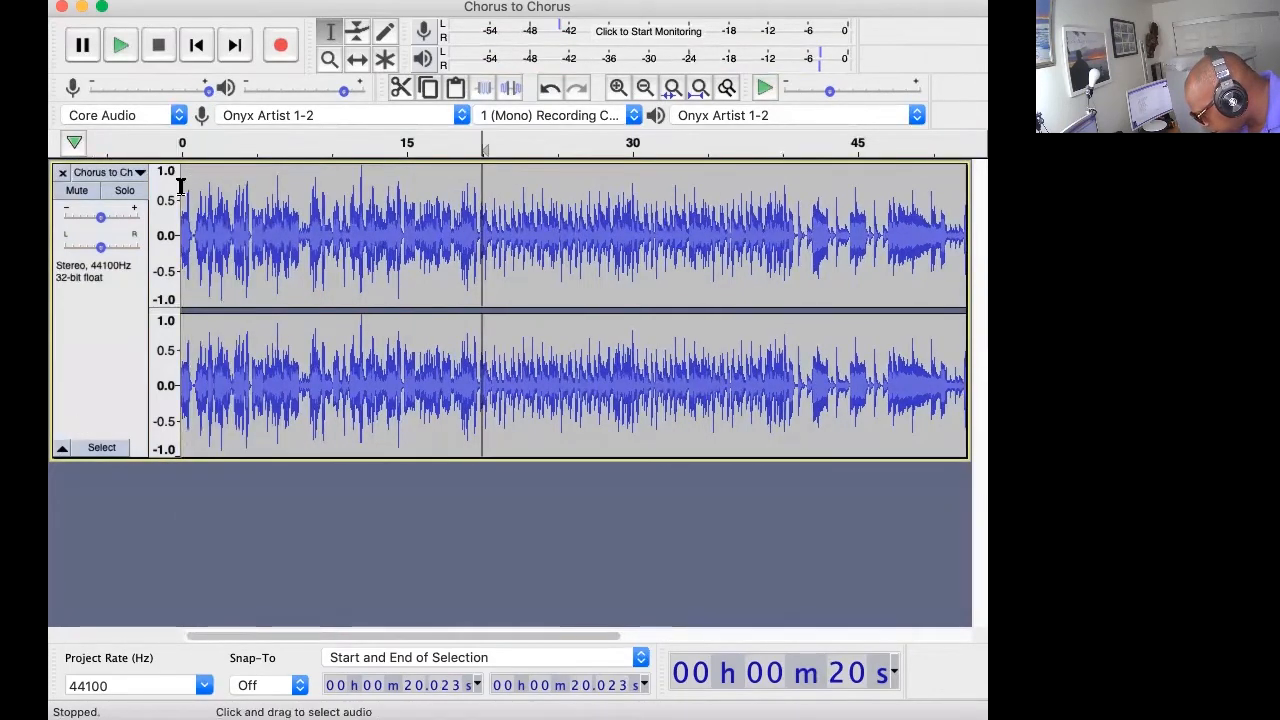
left_click_drag(181, 189, 985, 190)
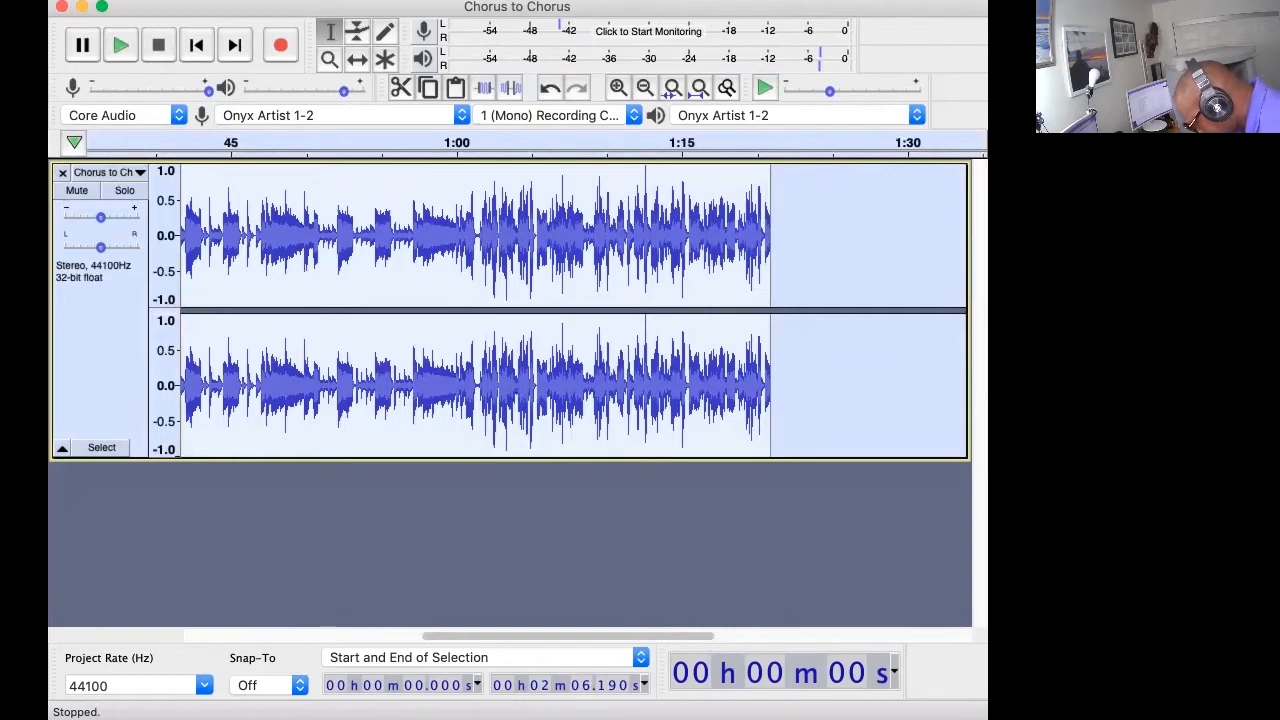
left_click(279, 43)
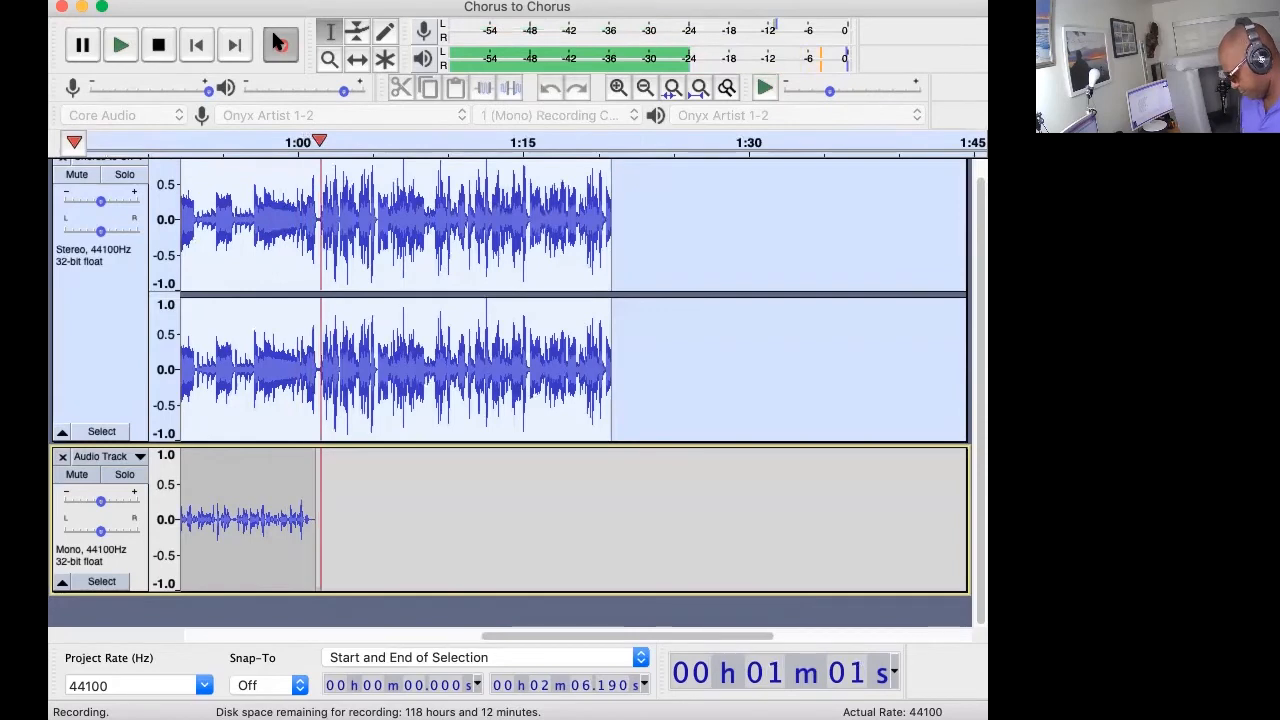
key("space")
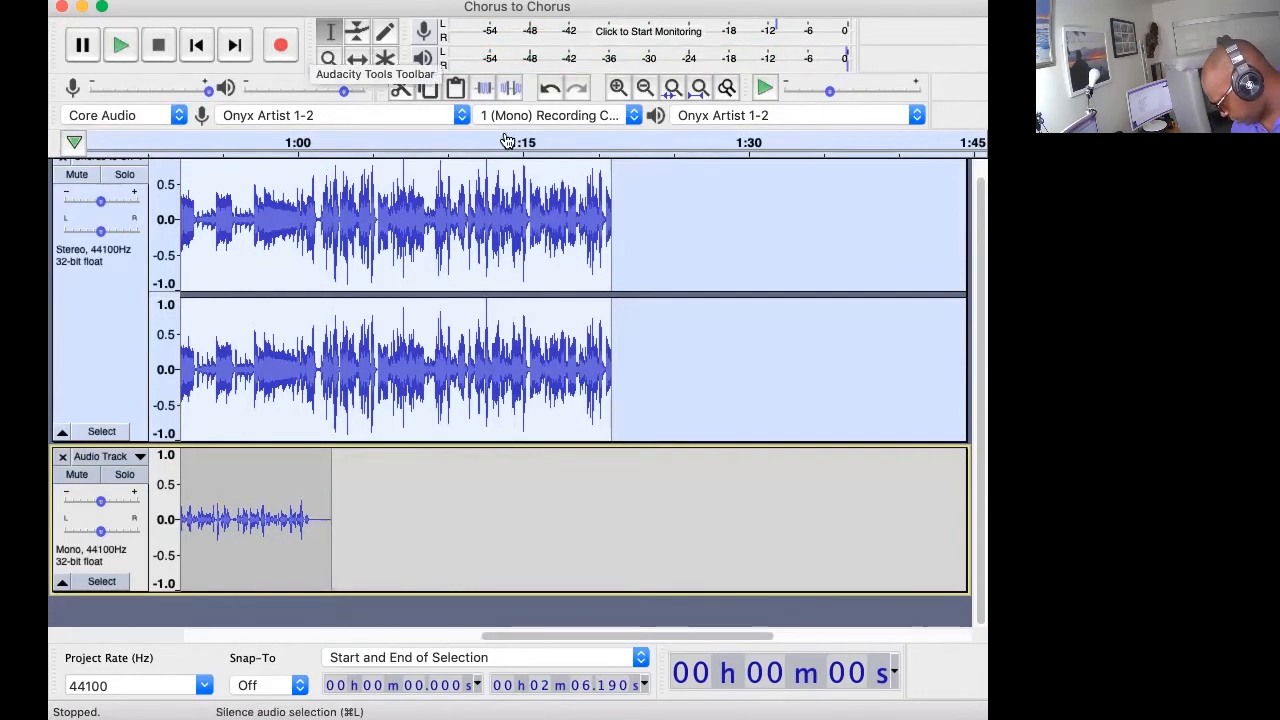
scroll(490, 316, "left", 10)
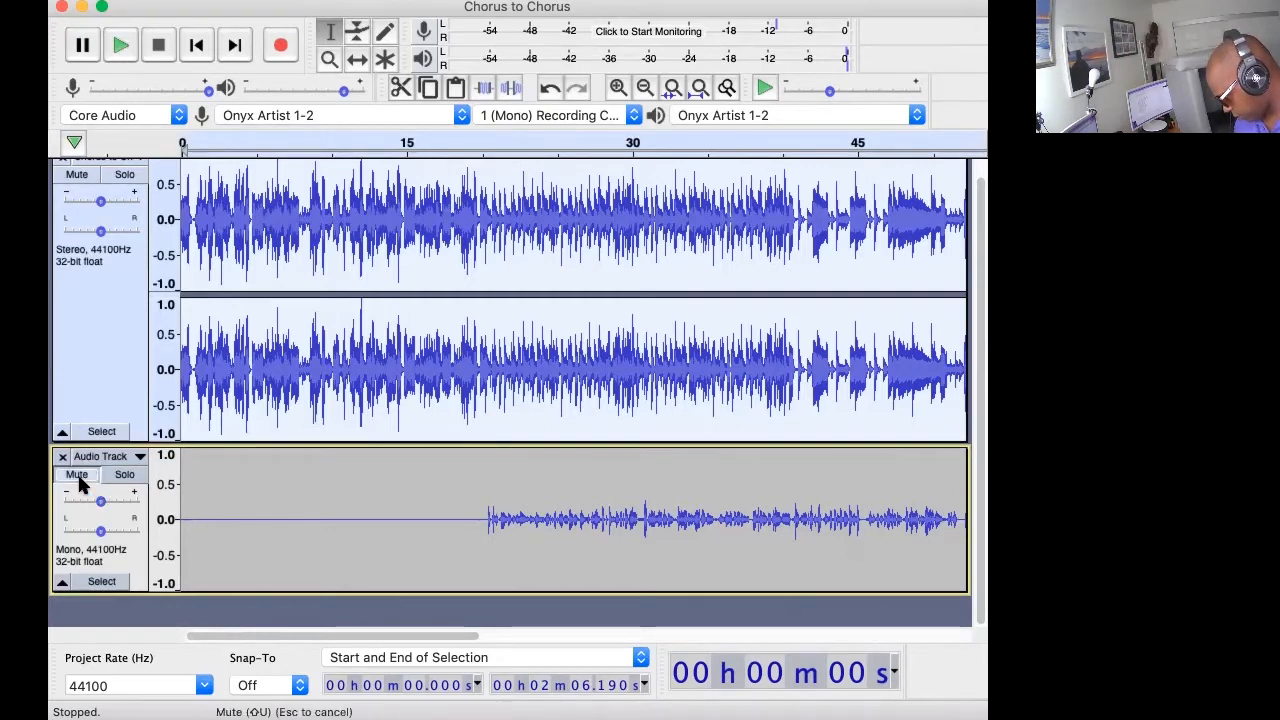
left_click(124, 174)
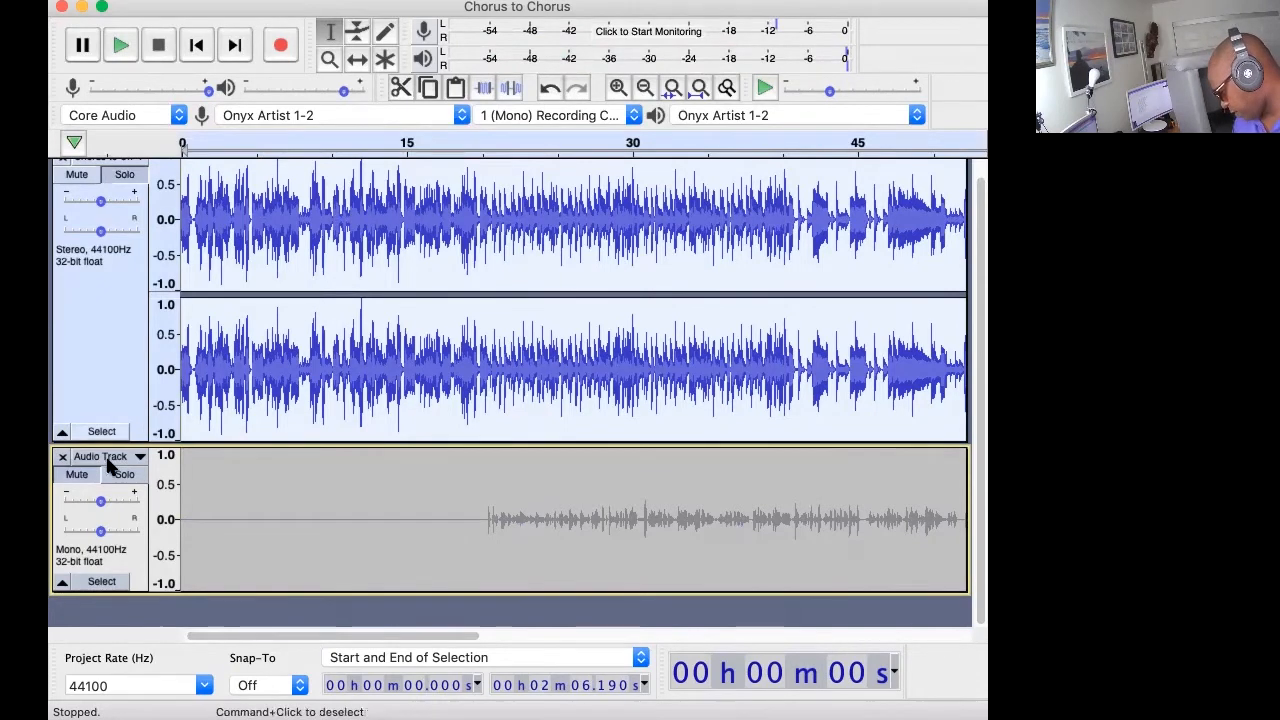
left_click(80, 476)
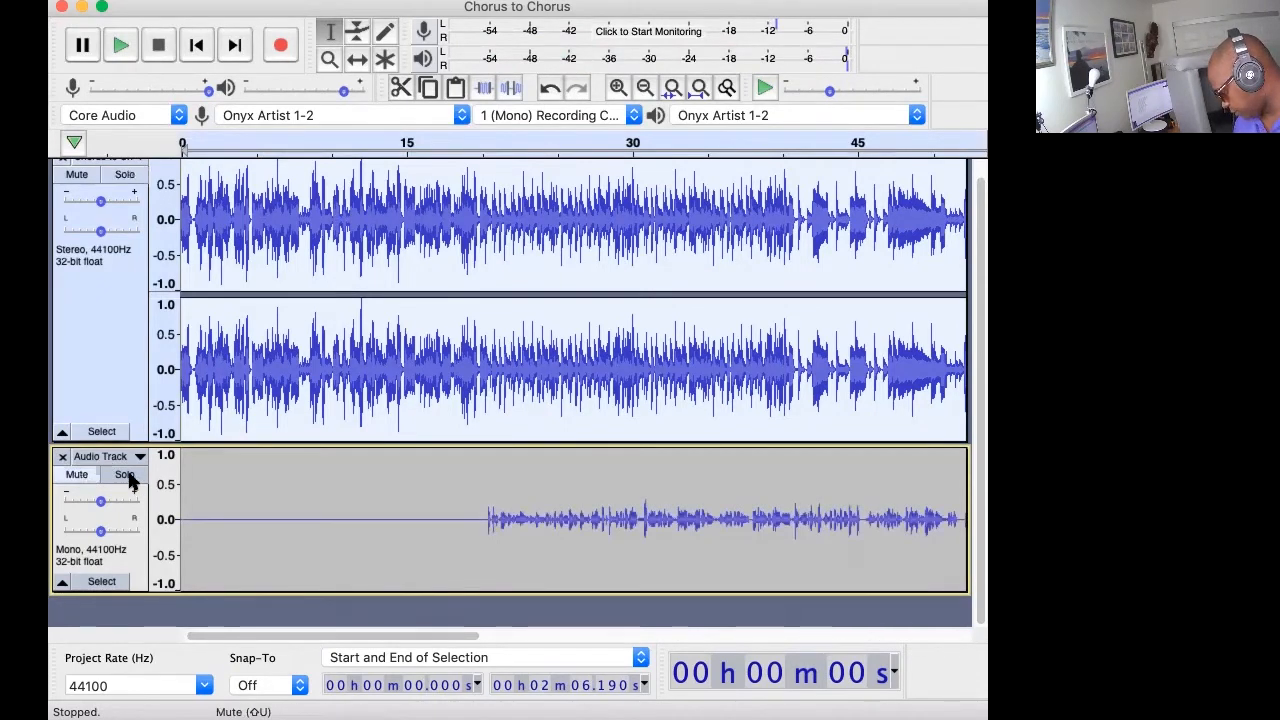
key("shift")
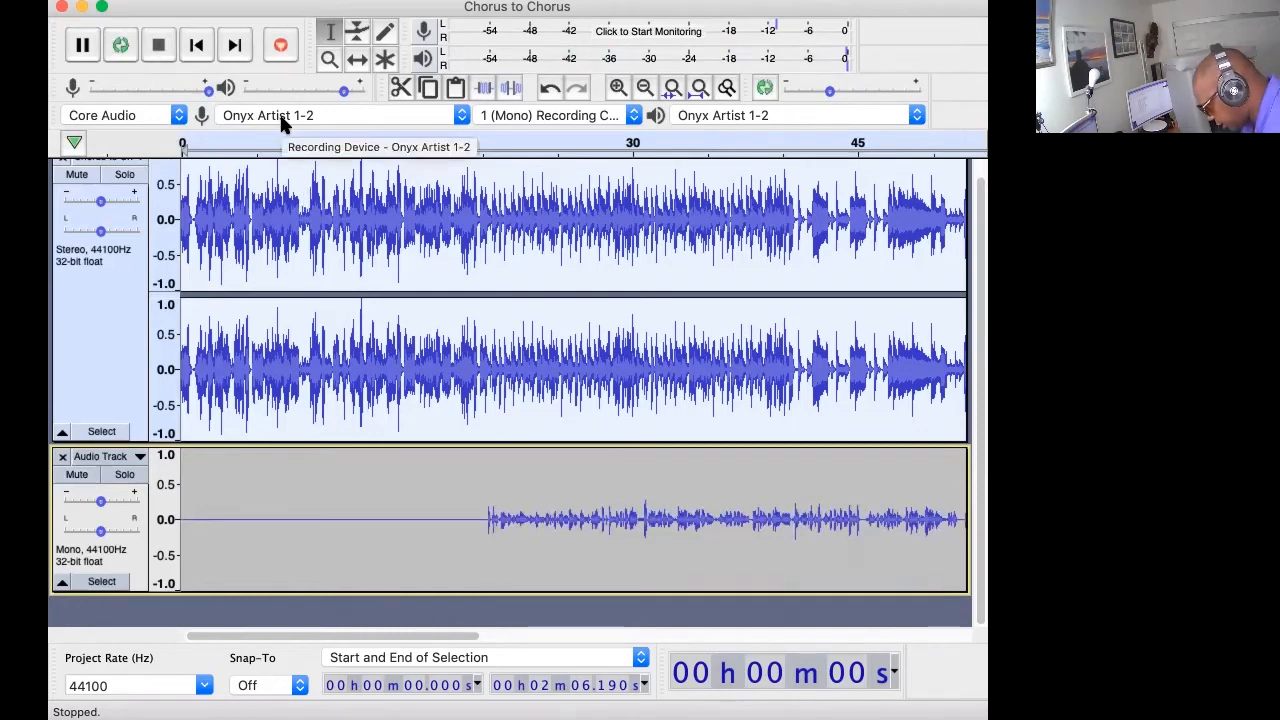
left_click(280, 45, "shift")
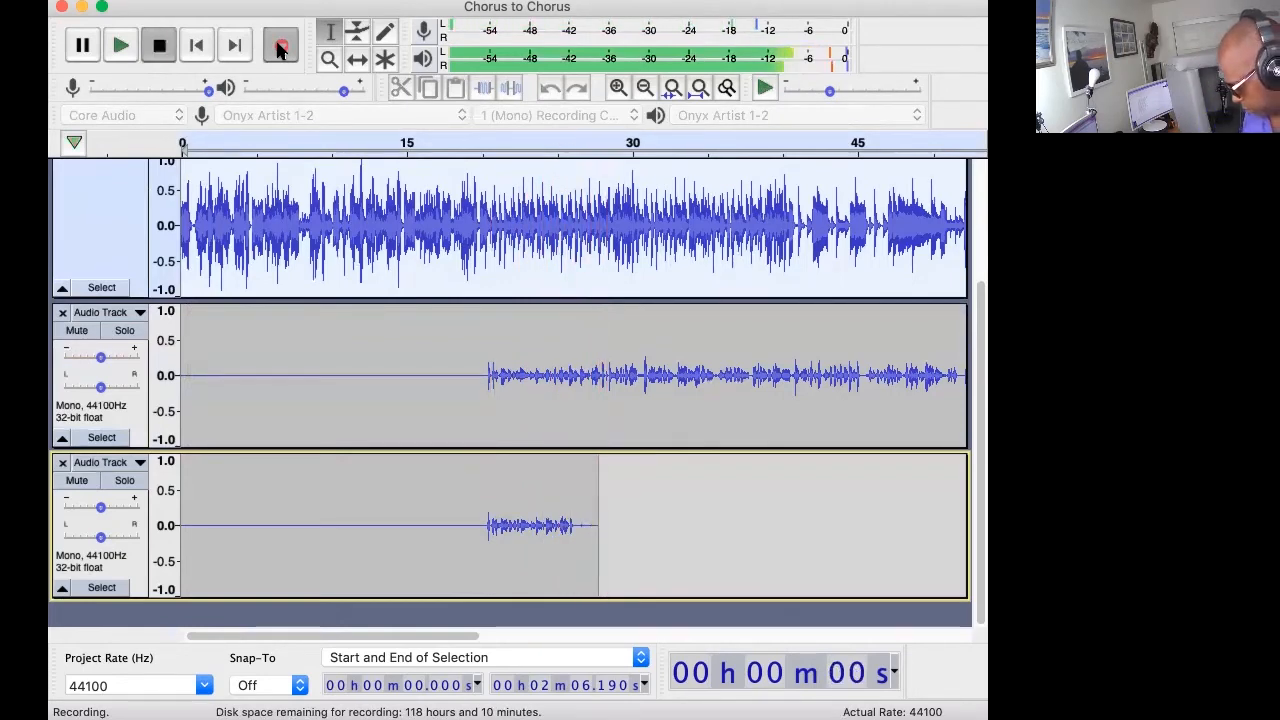
key("space")
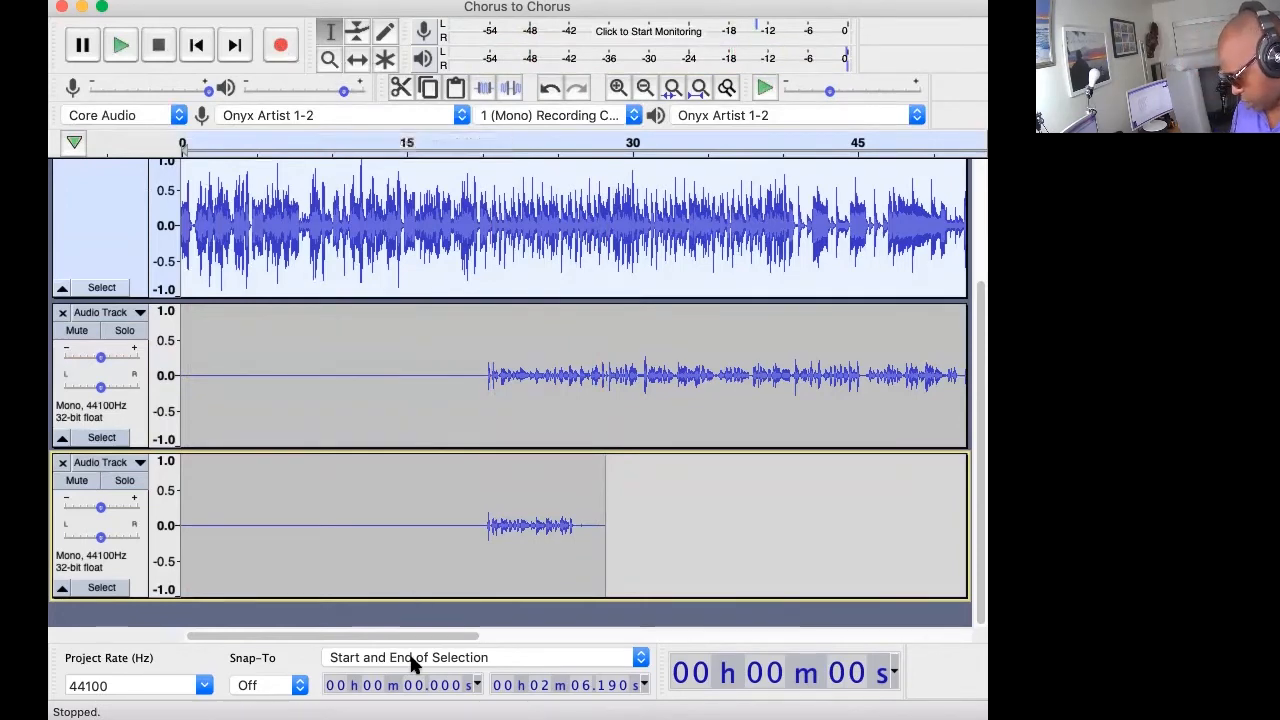
left_click(62, 462)
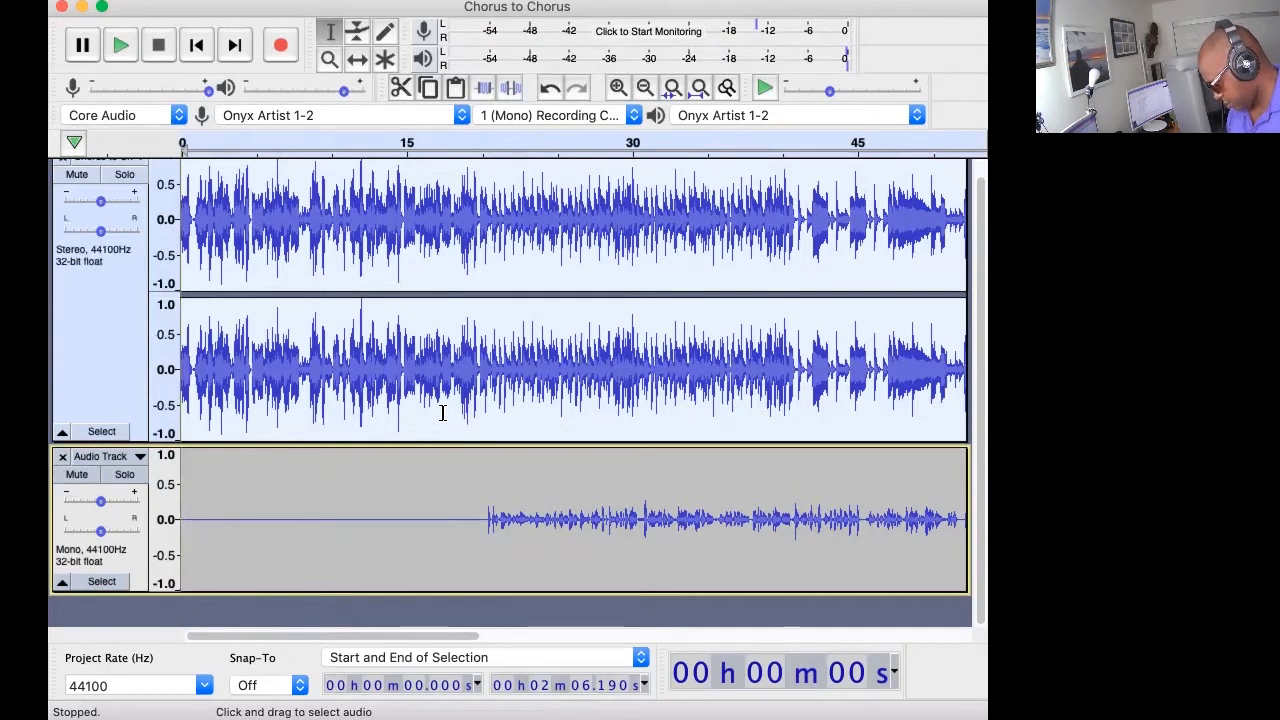
Record a second take from the start on another new track until about 1:05, muting the first take while recording
left_click(280, 45, "shift")
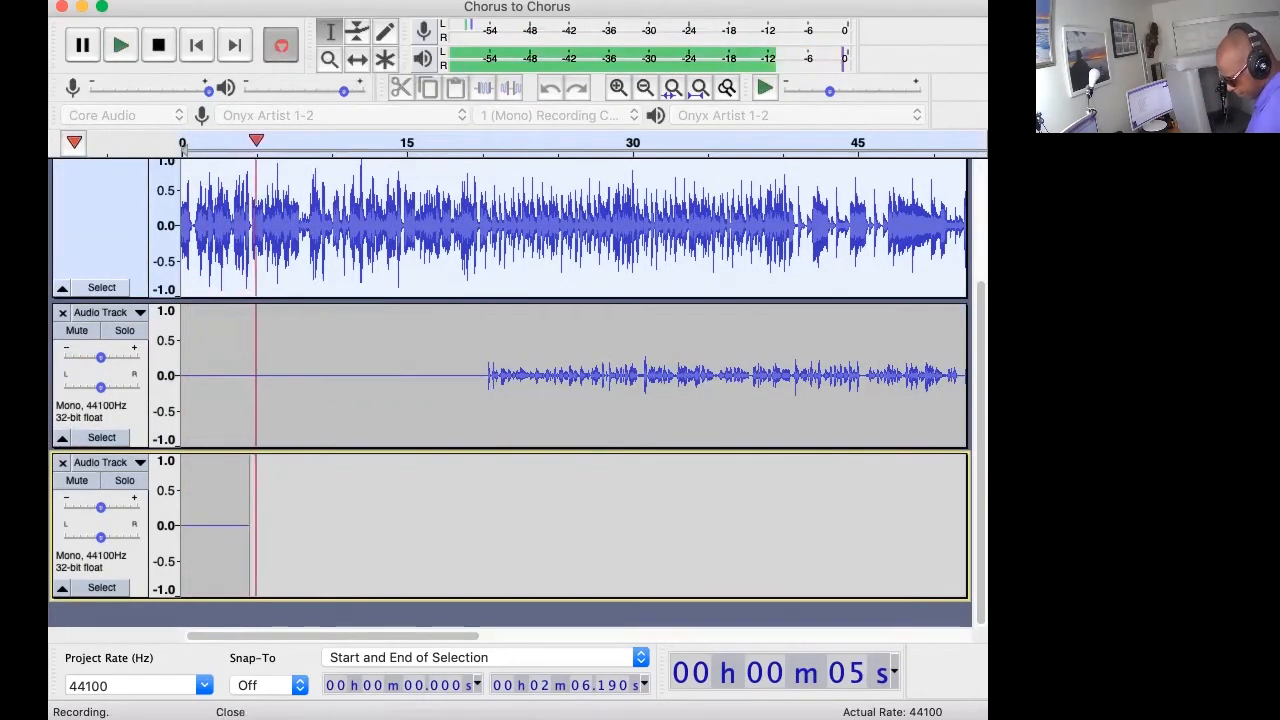
left_click(74, 331)
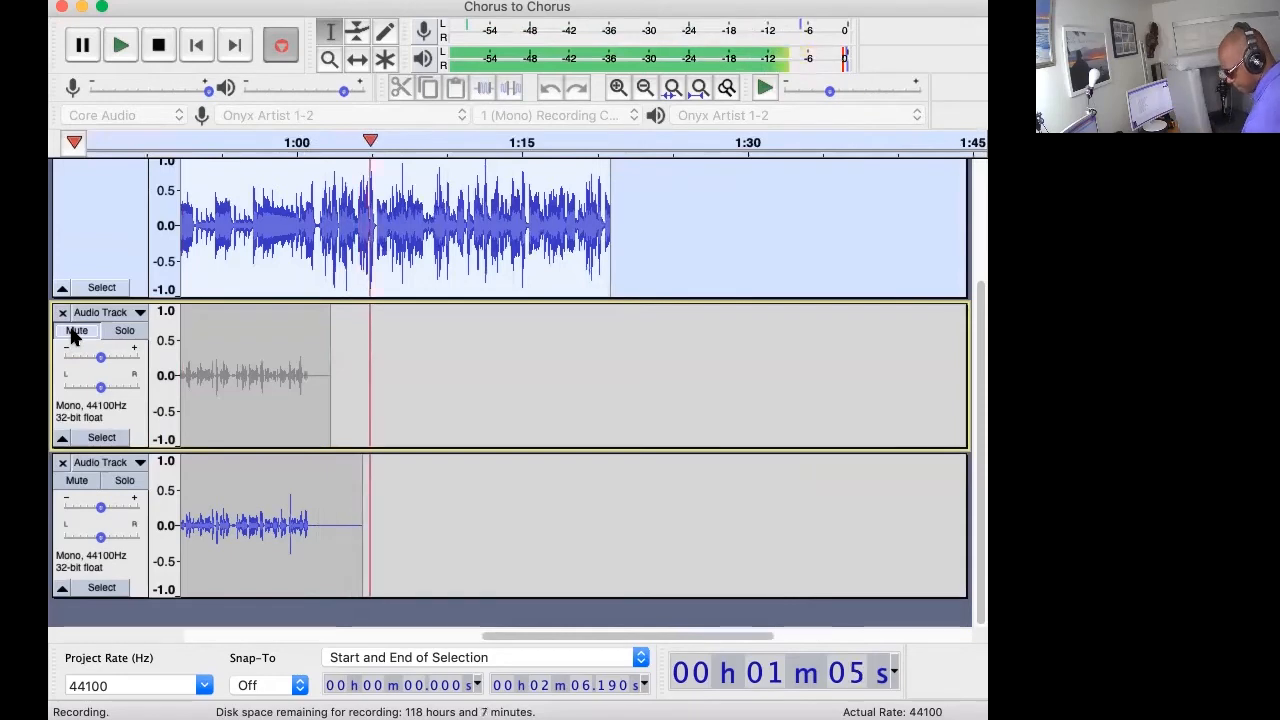
key("space")
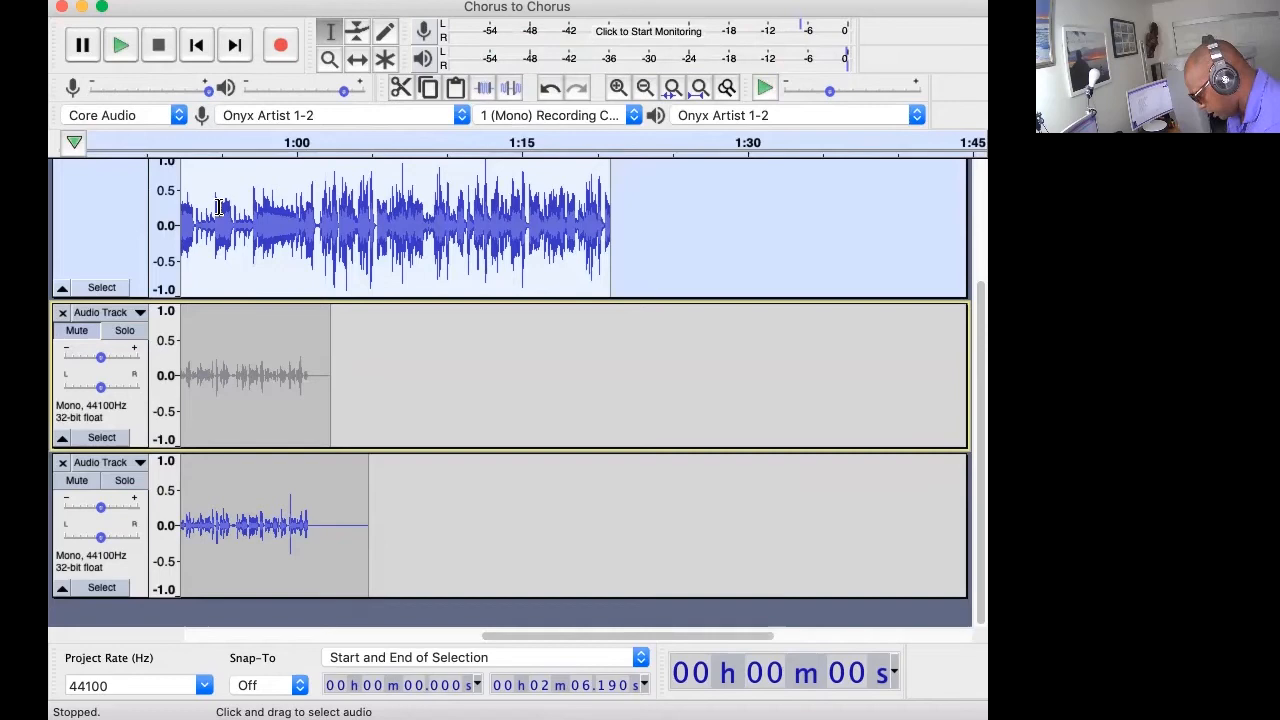
Record a third take of short phrases on another new track until about 1:02, and enlarge the window to show the tracks
left_click(280, 48)
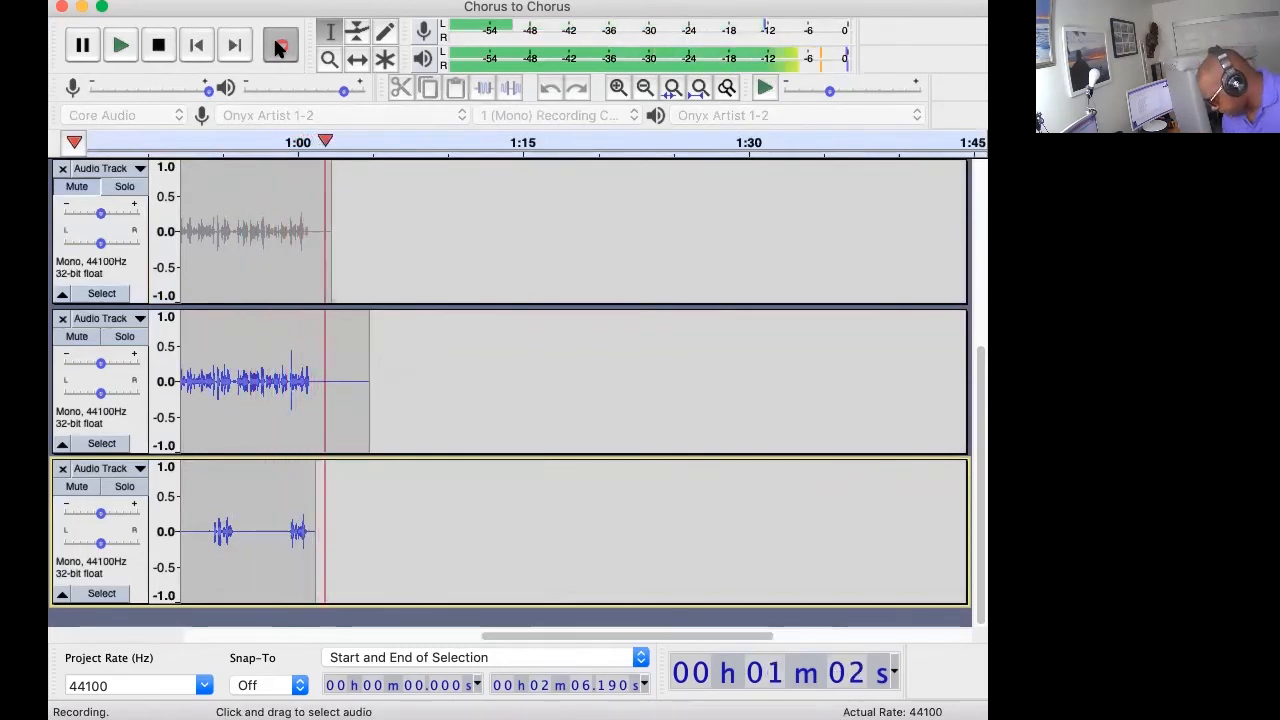
key("space")
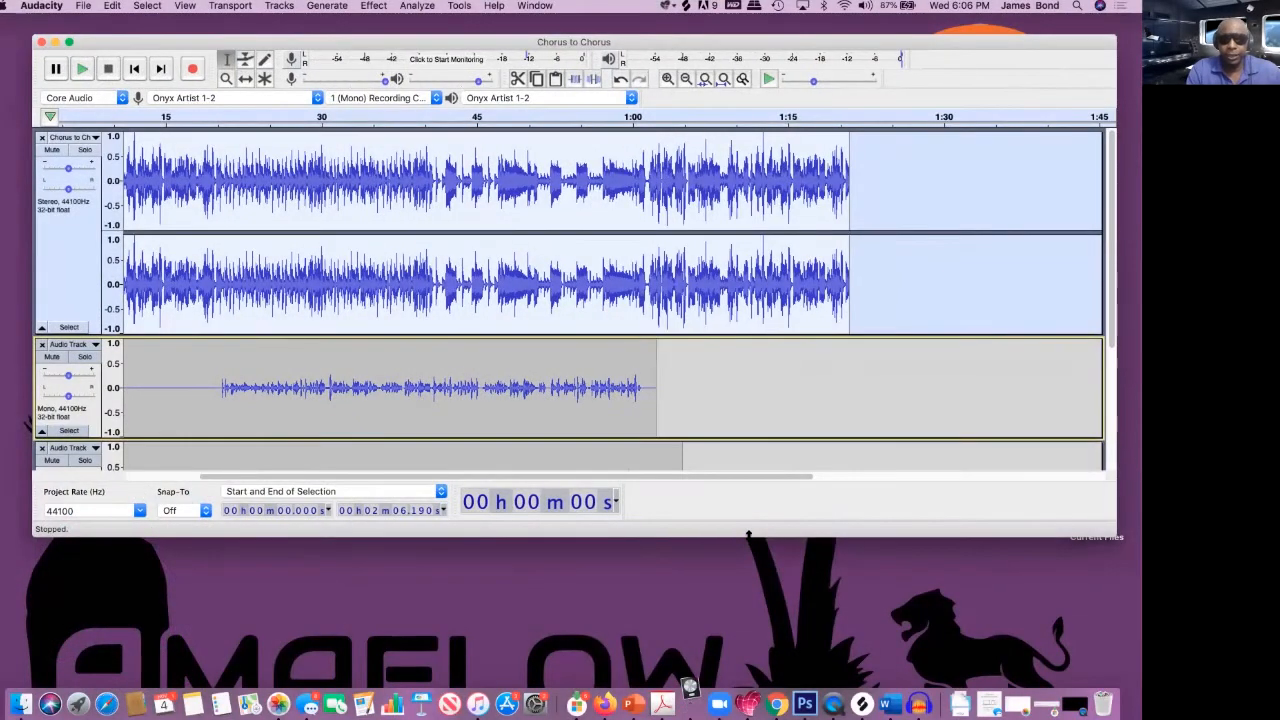
left_click_drag(748, 537, 748, 686)
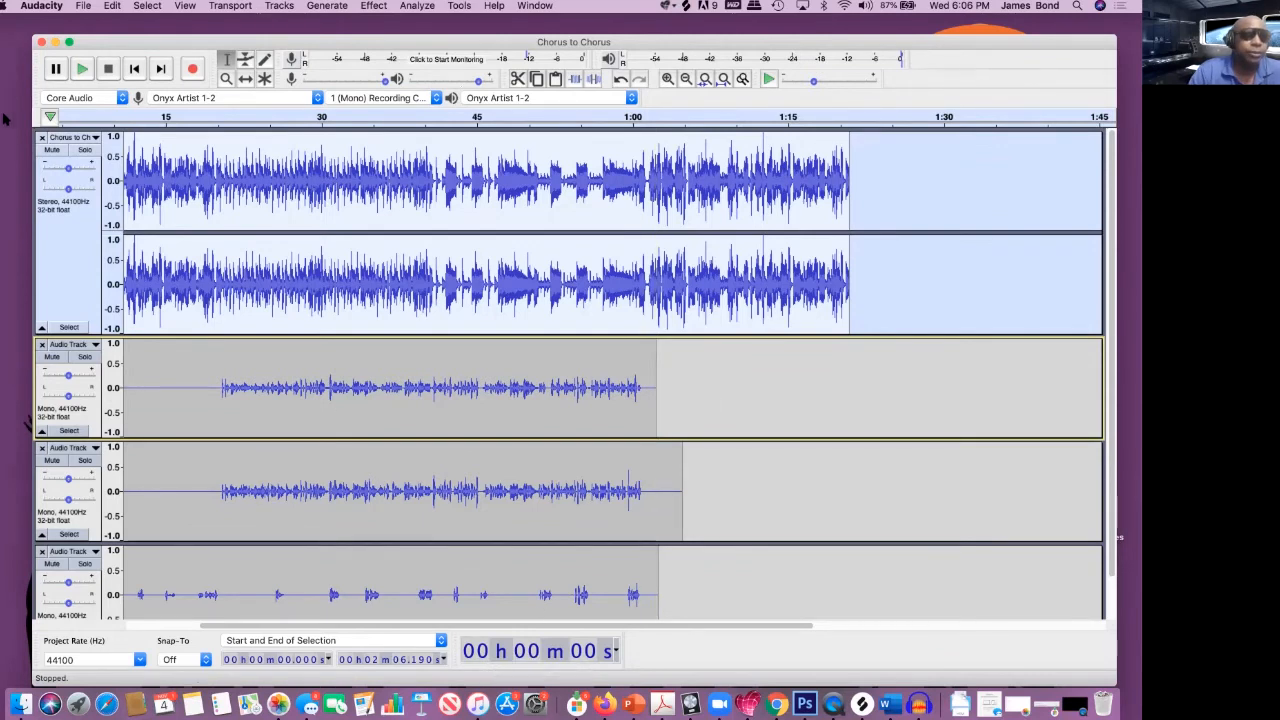
Solo the Chorus to Chorus backing track so that all three vocal takes are silenced
left_click(85, 357)
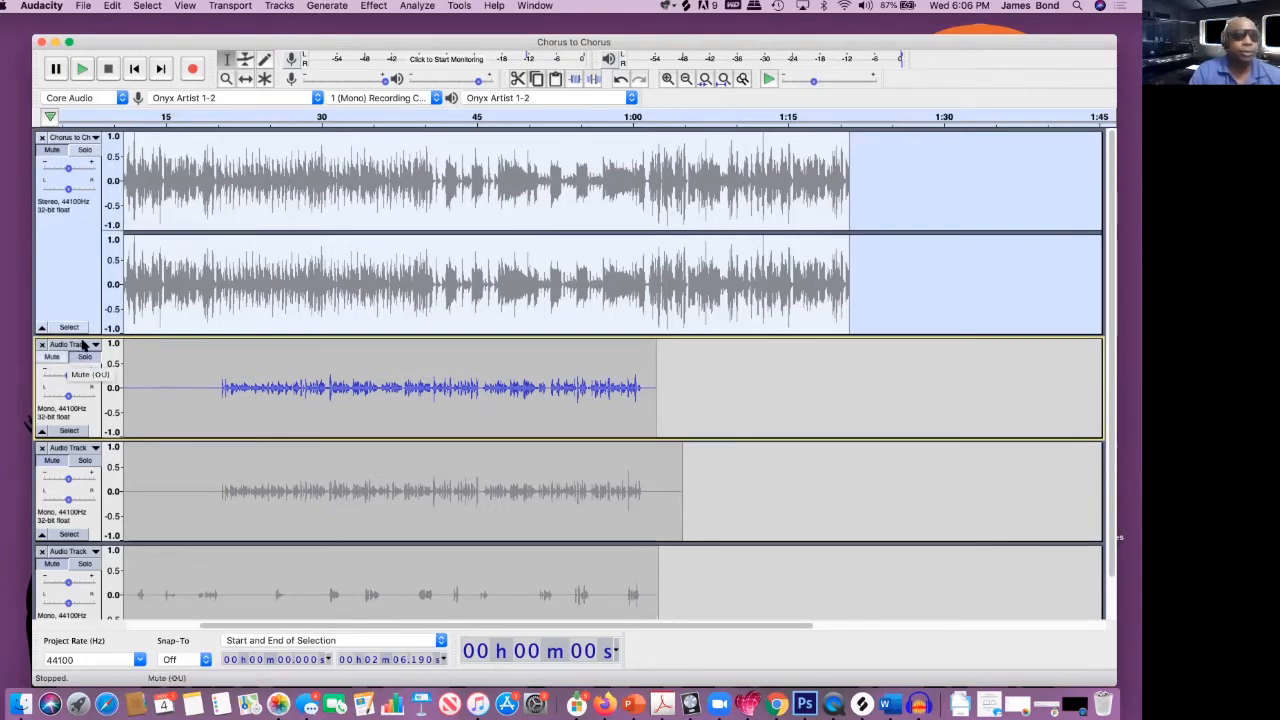
left_click(70, 148)
left_click(74, 150)
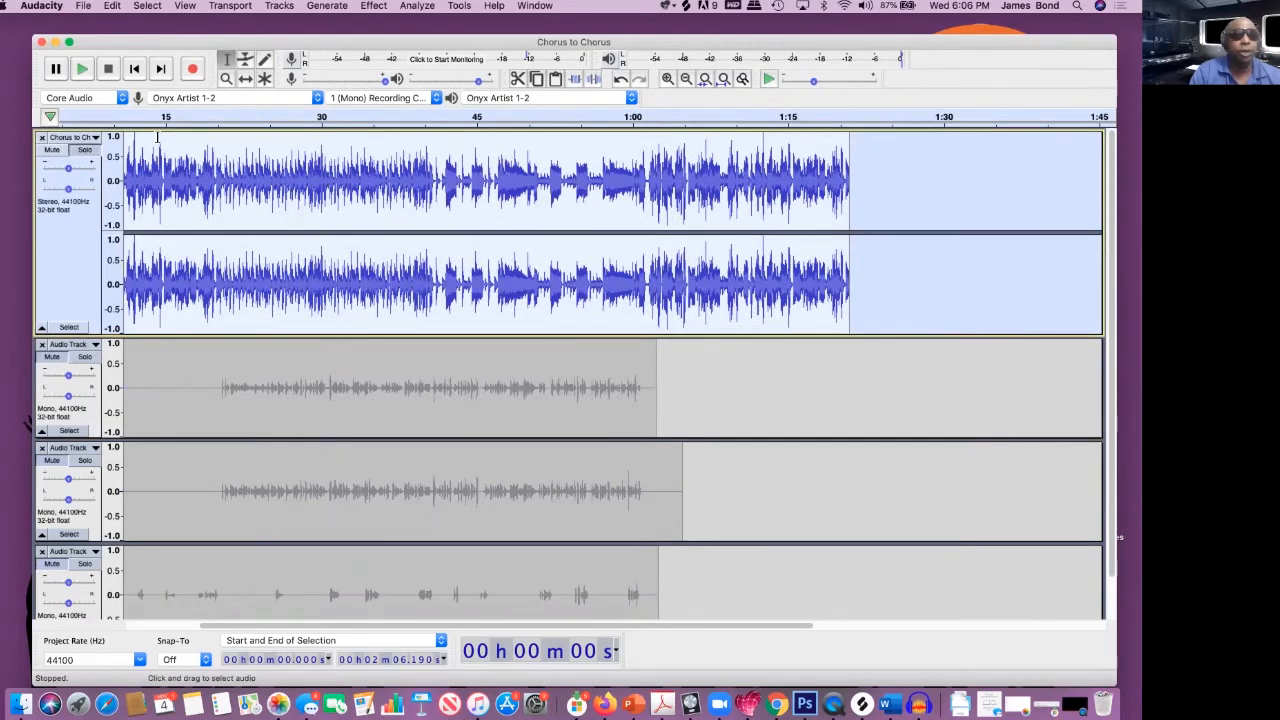
Export the soloed backing track as Chorus to Chorus.wav, Signed 16-bit PCM, into a new Desktop folder named Master files JFV Westside
left_click(84, 6)
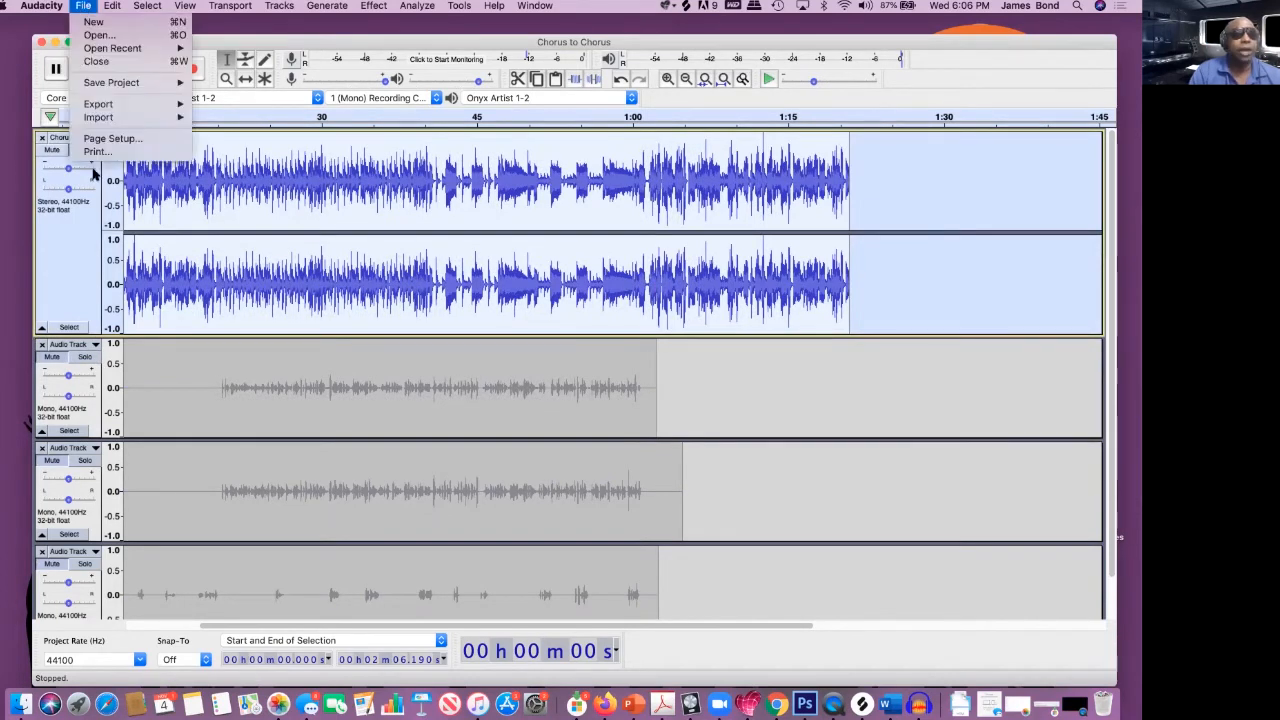
mouse_move(109, 104)
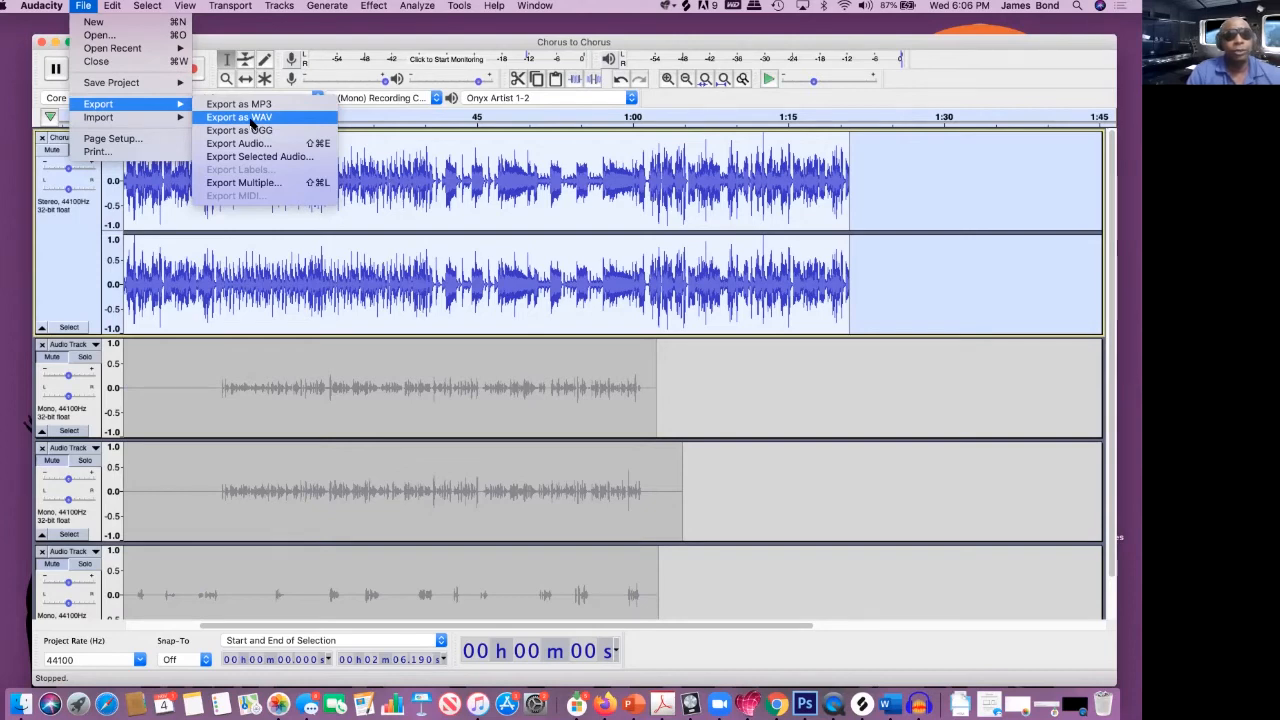
left_click(253, 121)
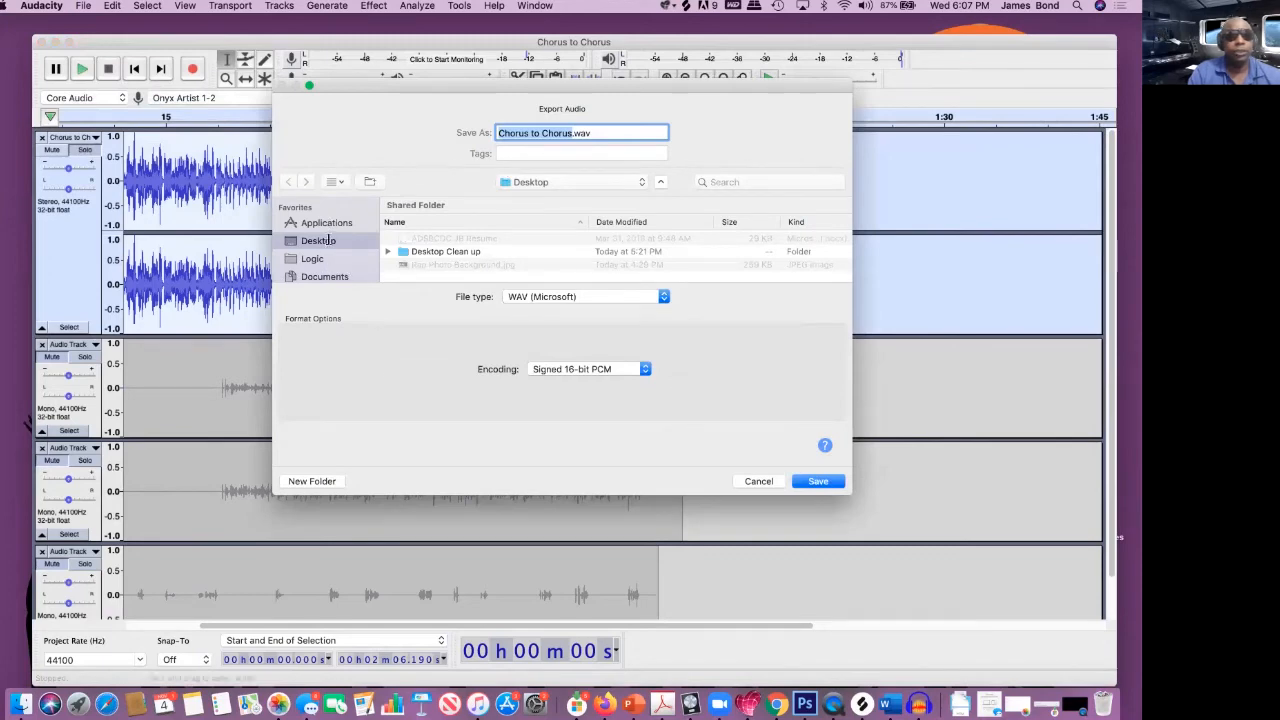
left_click(313, 481)
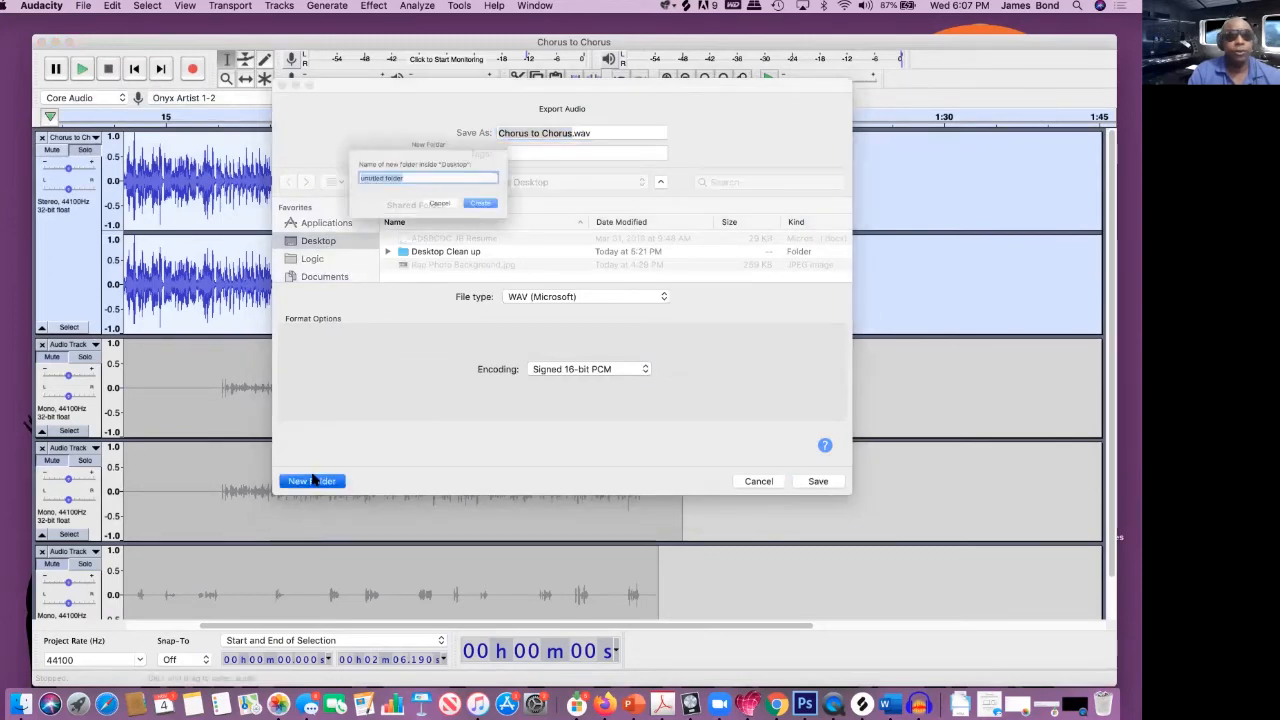
type("Master files")
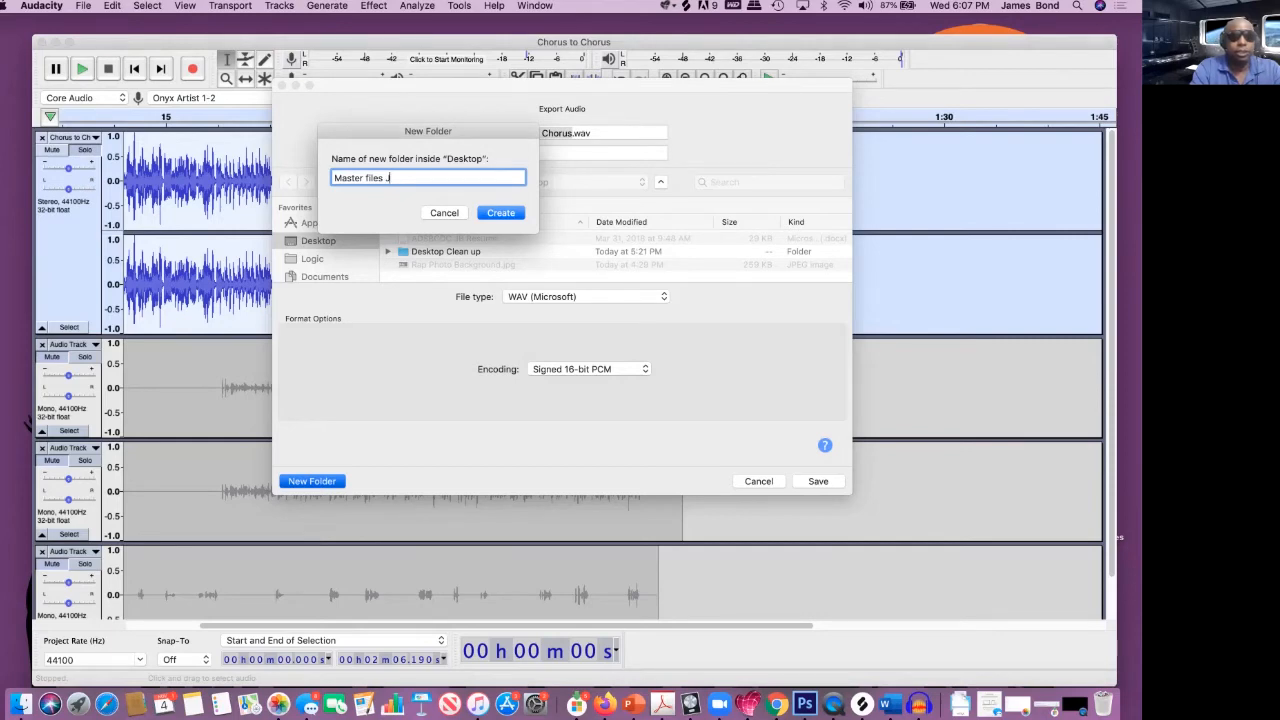
type("JFV Westsi")
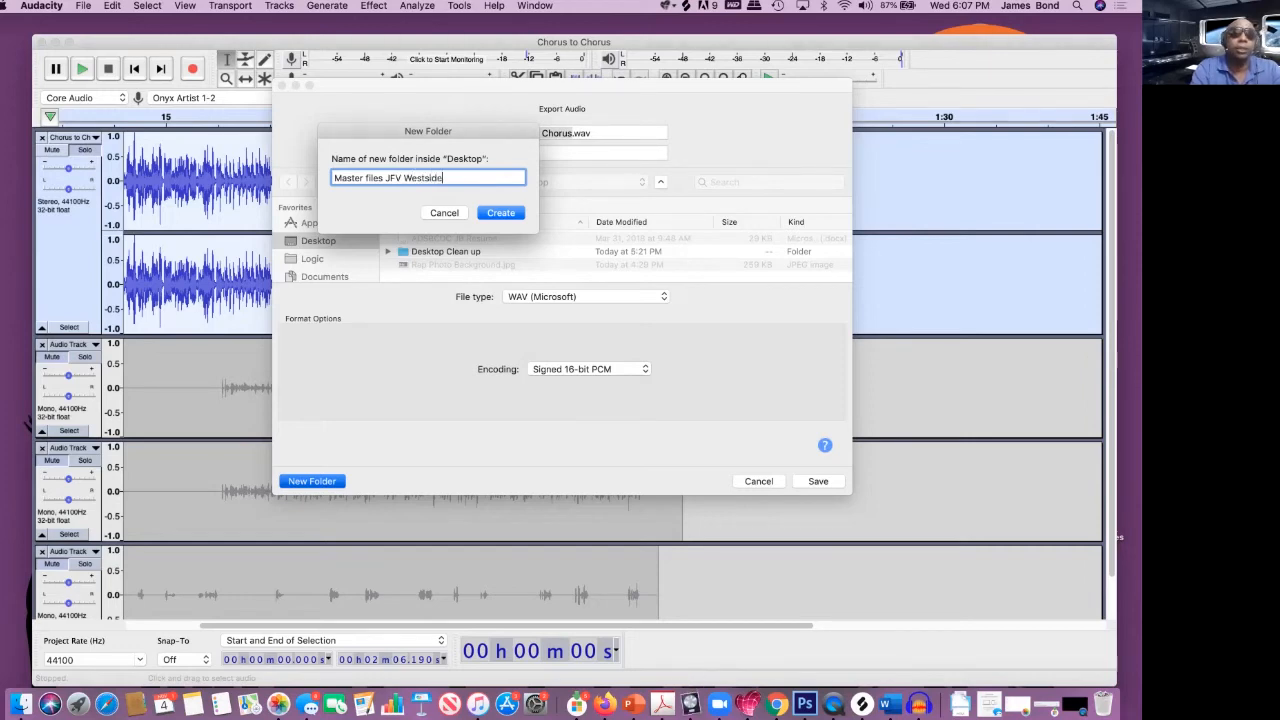
type("de")
left_click(503, 210)
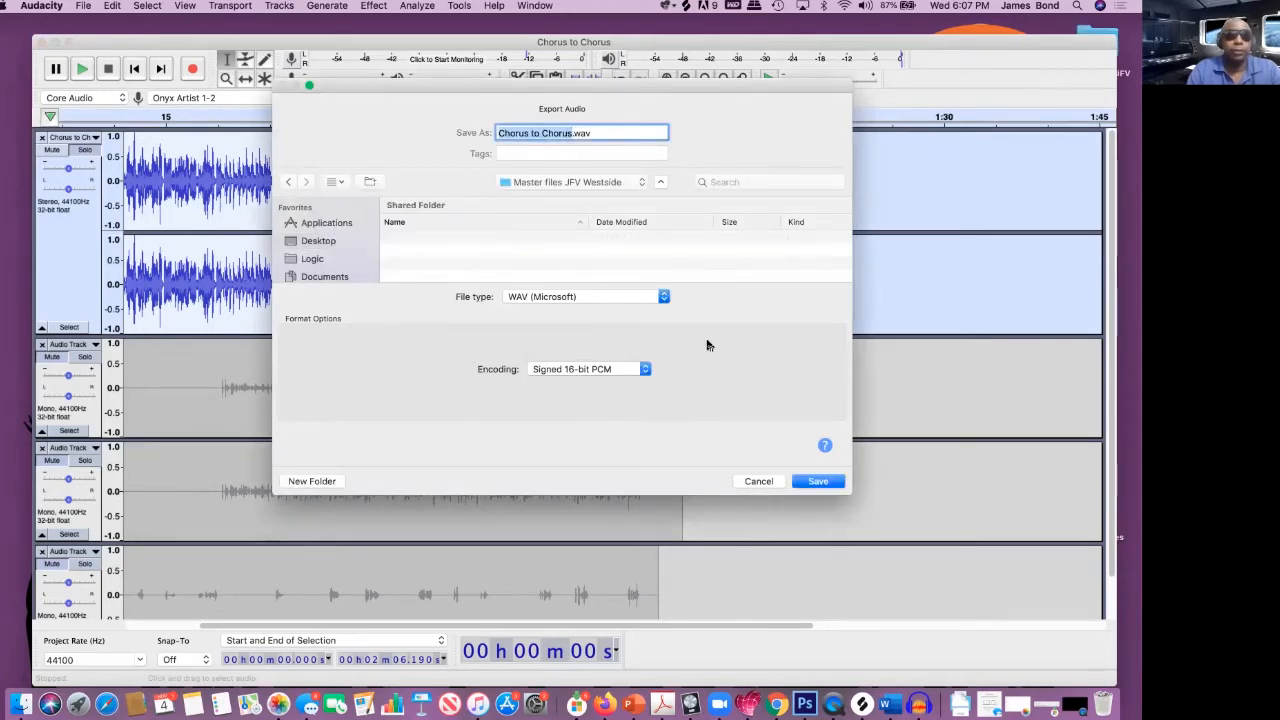
left_click(818, 481)
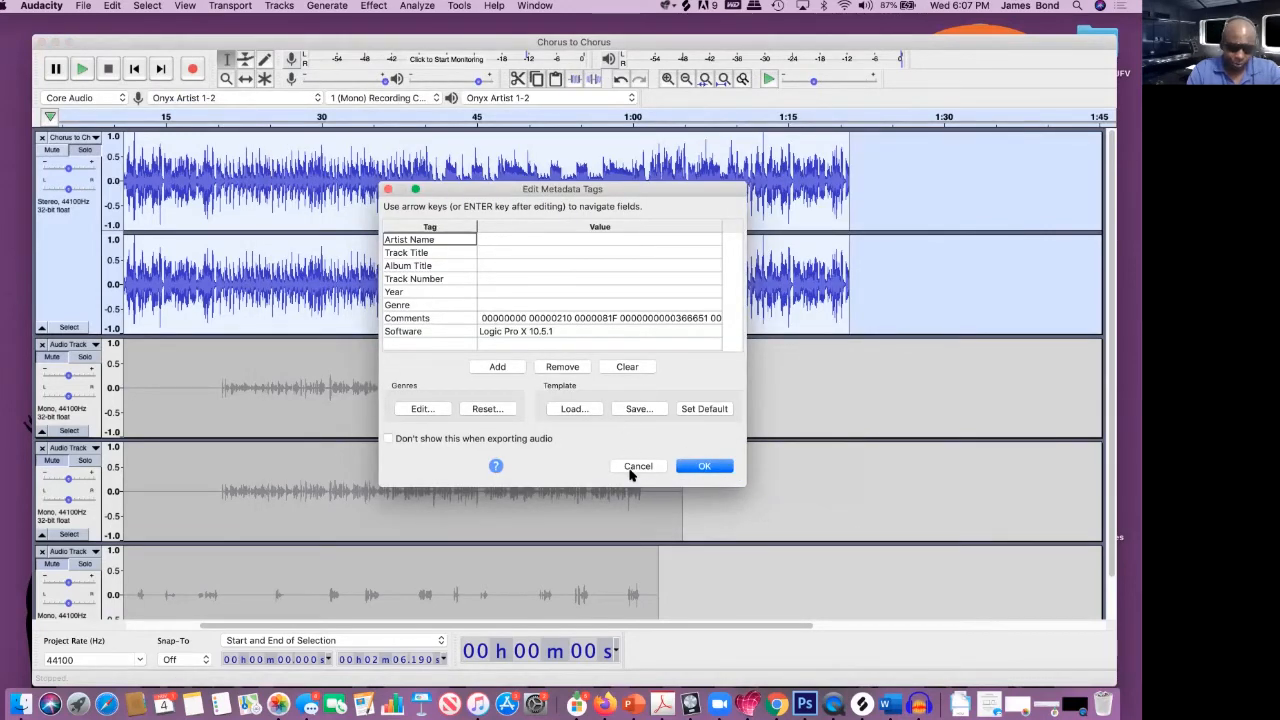
left_click(702, 464)
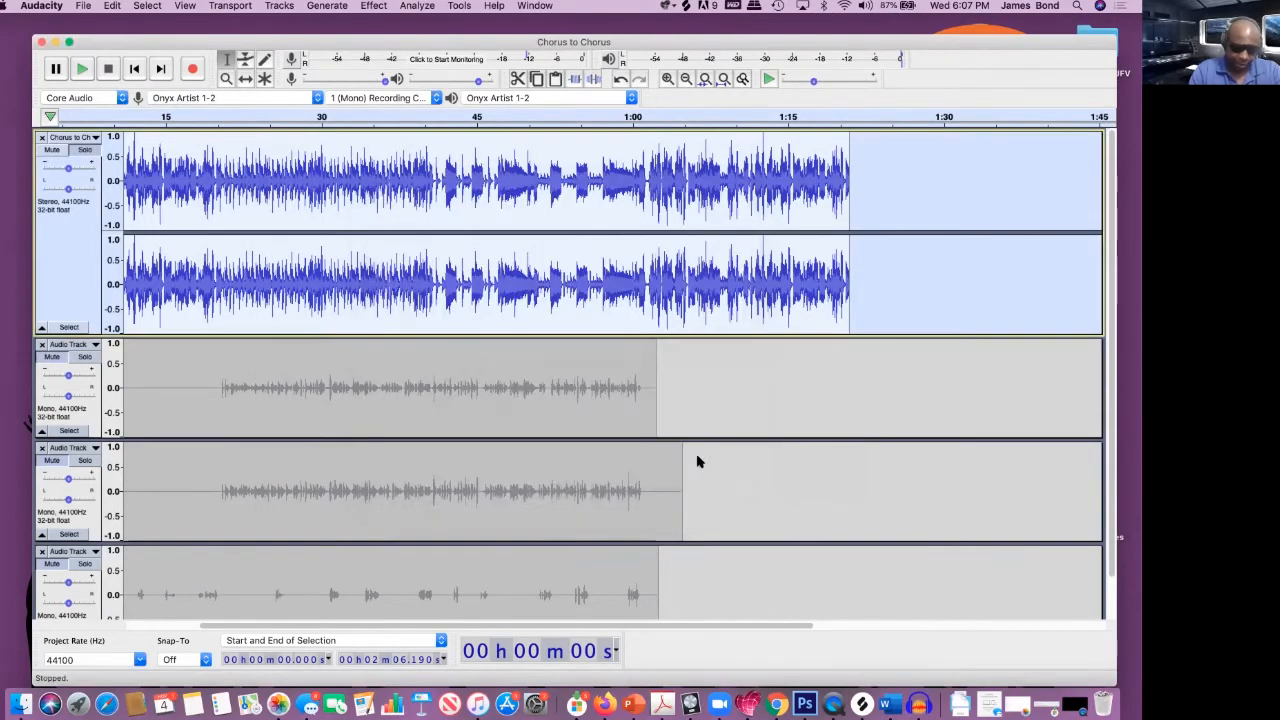
Solo the first vocal take and export it as Main Vocal JFV Westside.wav, Signed 16-bit PCM, into the Master files JFV Westside folder
left_click(82, 358)
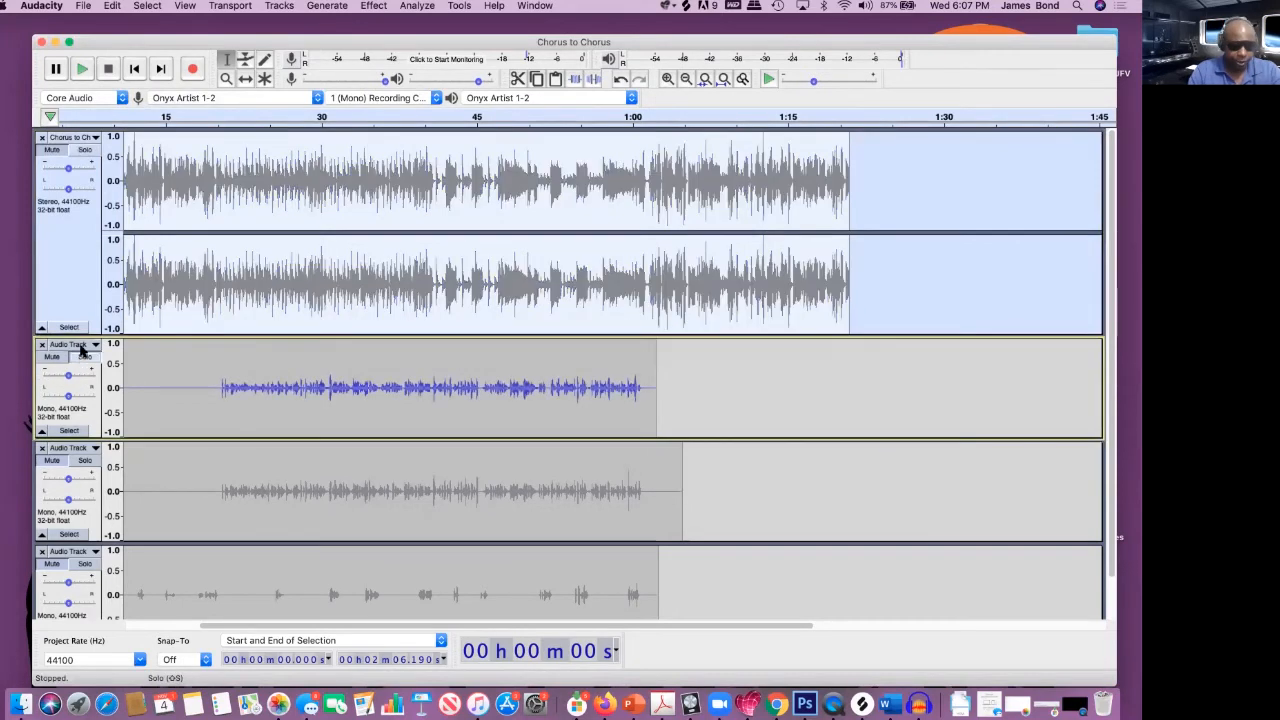
left_click(87, 6)
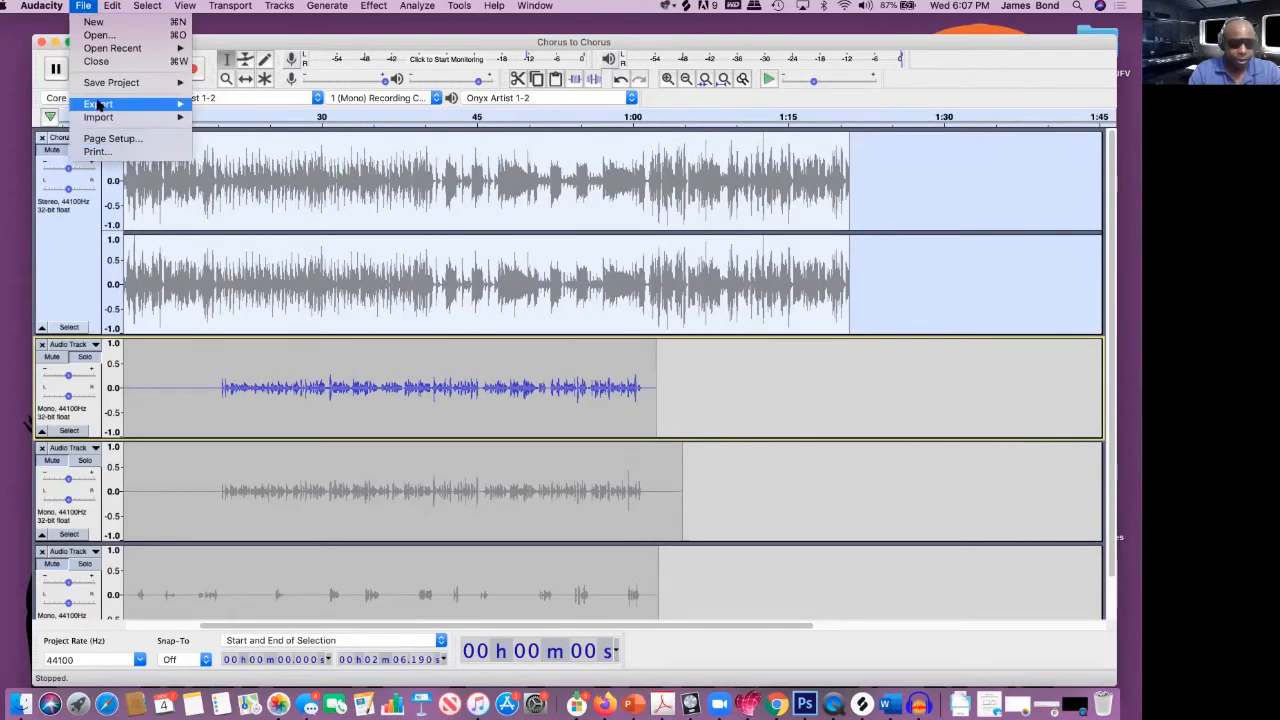
mouse_move(175, 104)
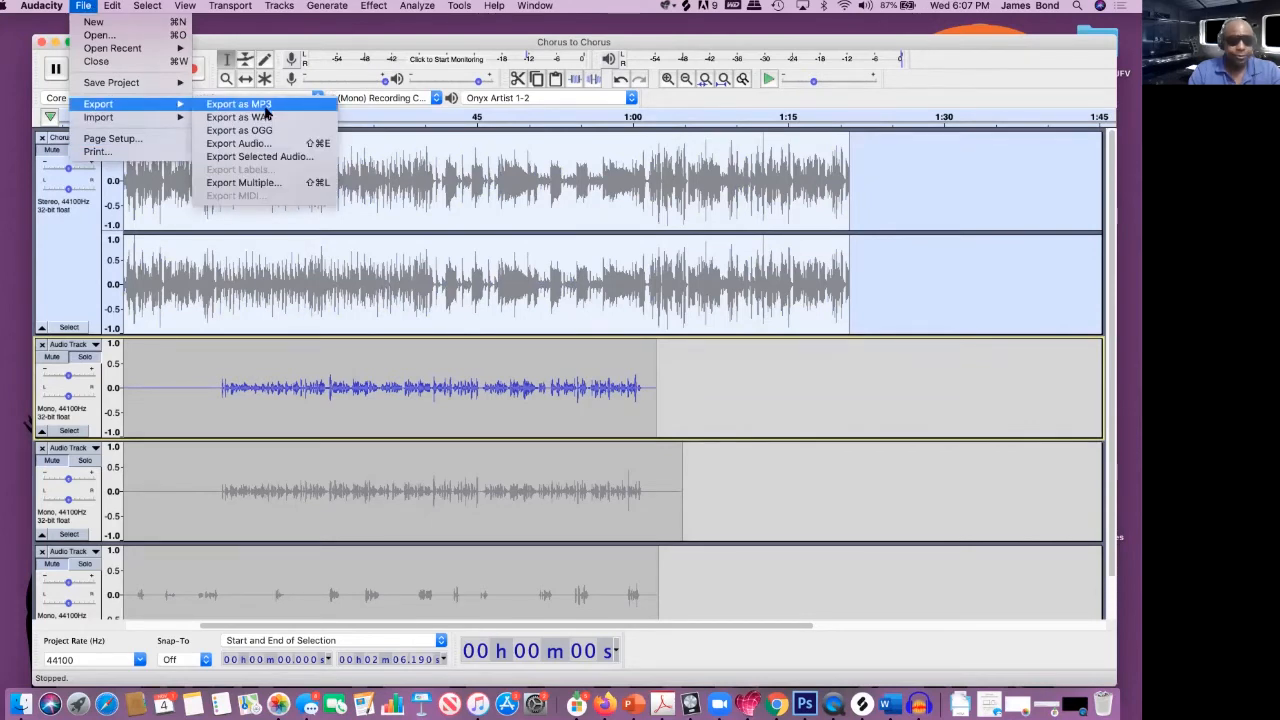
left_click(260, 117)
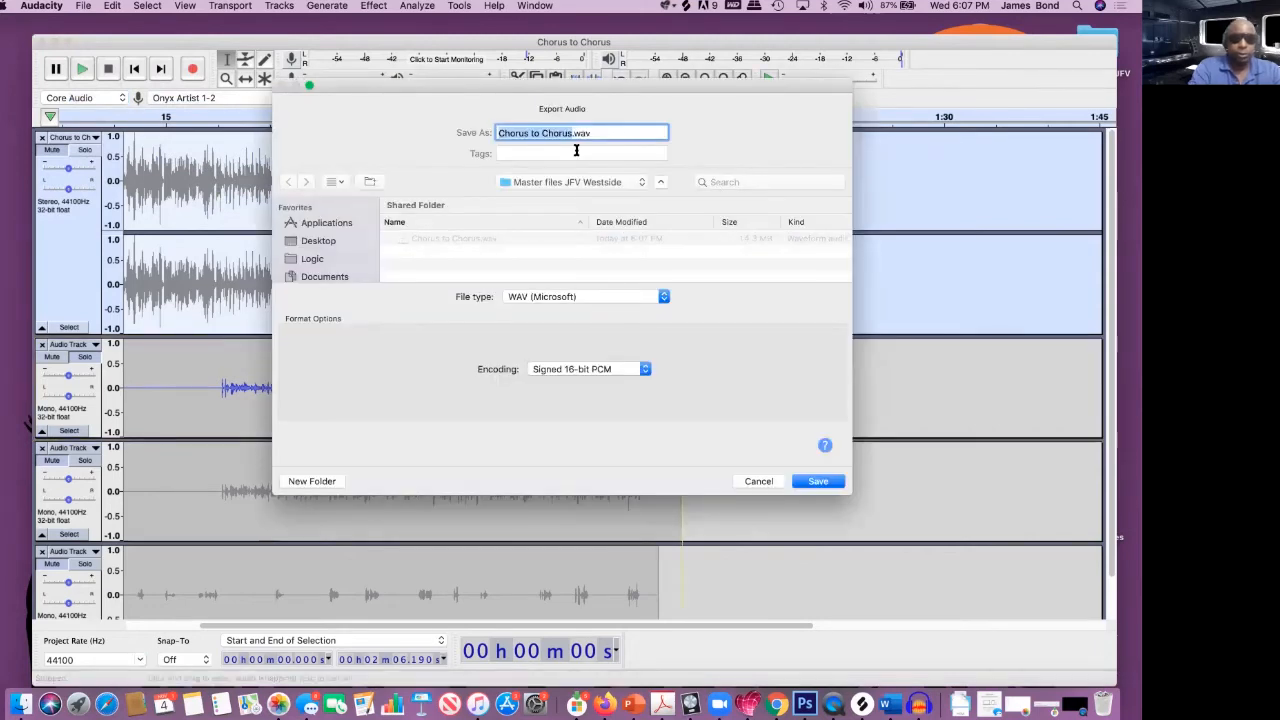
type("Main Vocal ")
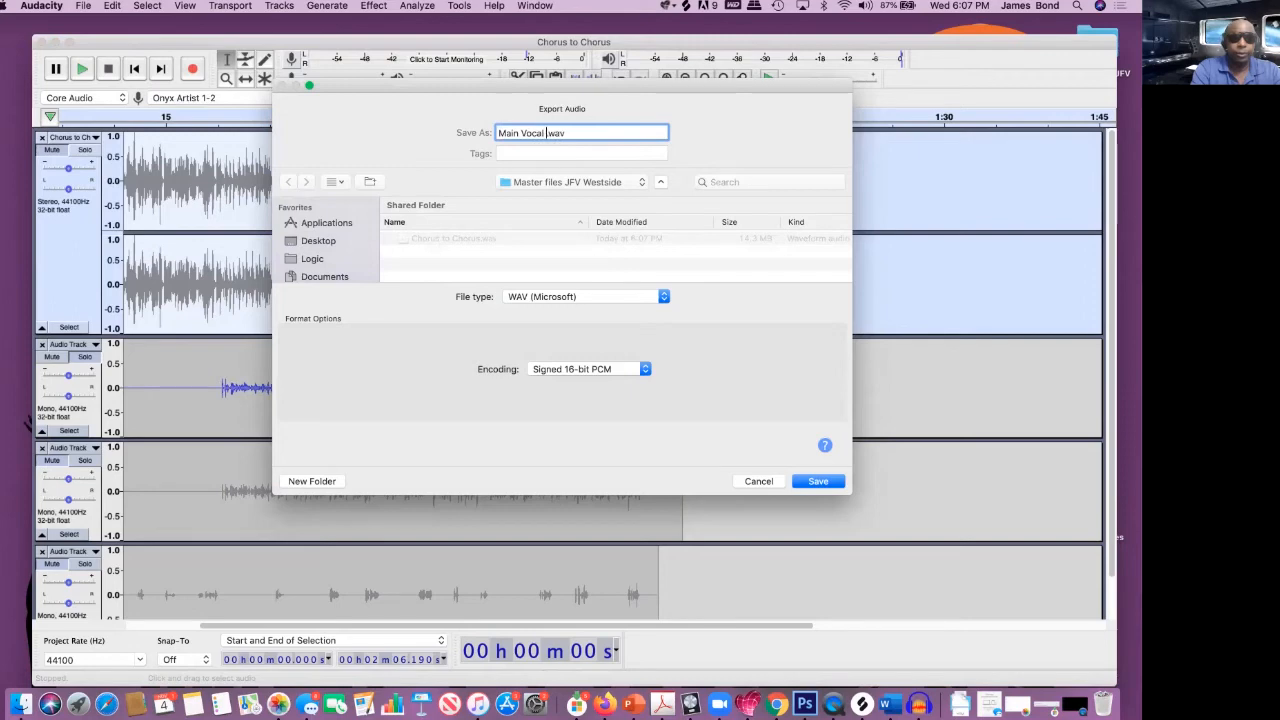
type("JFV")
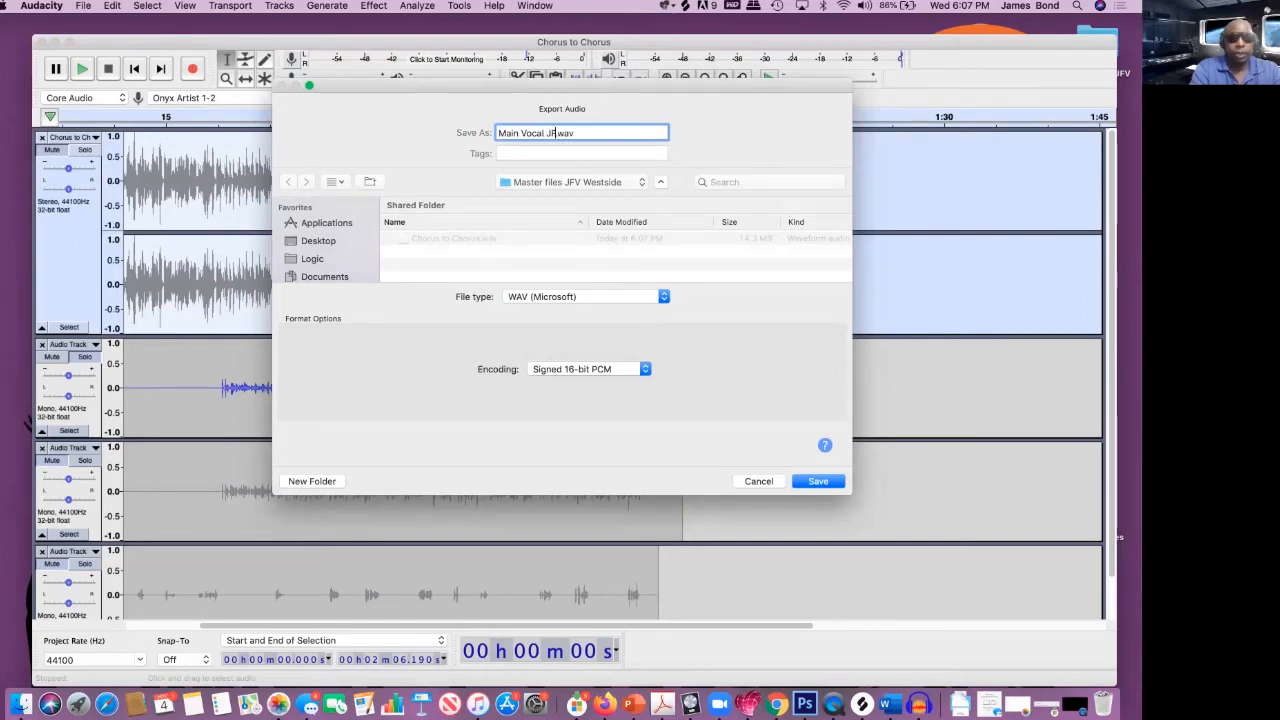
type(" Waes")
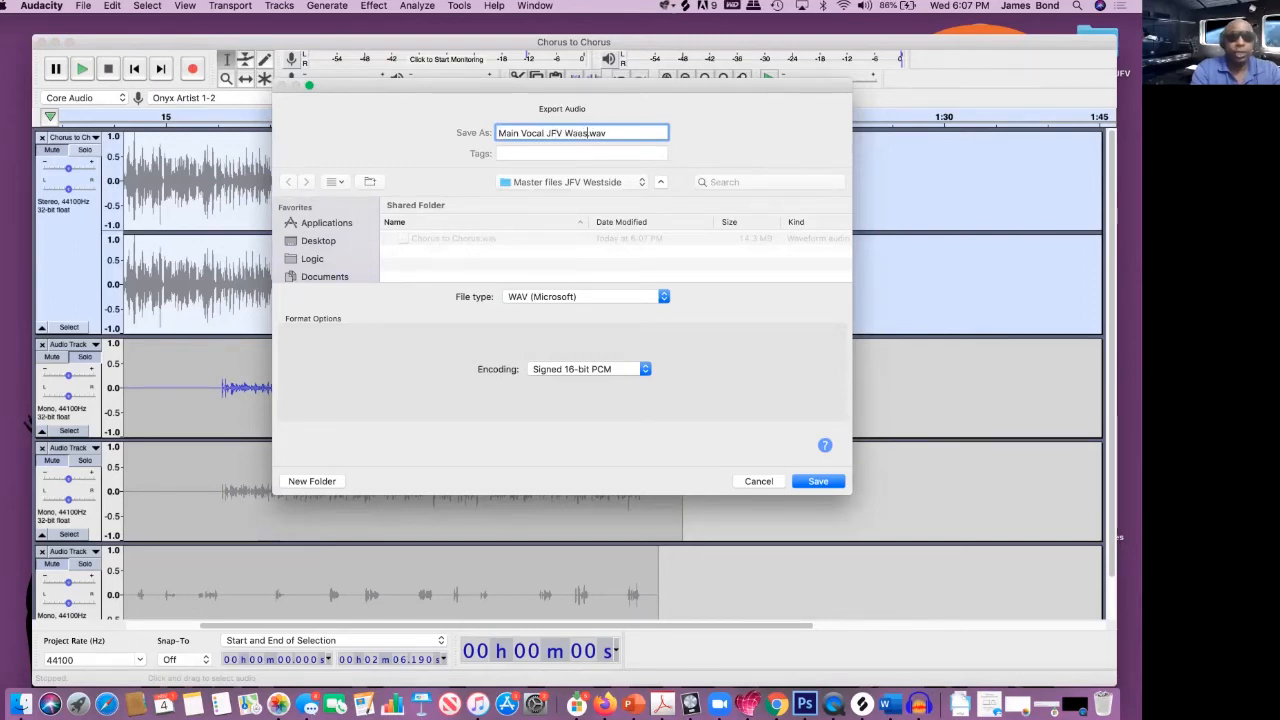
key("BackSpace")
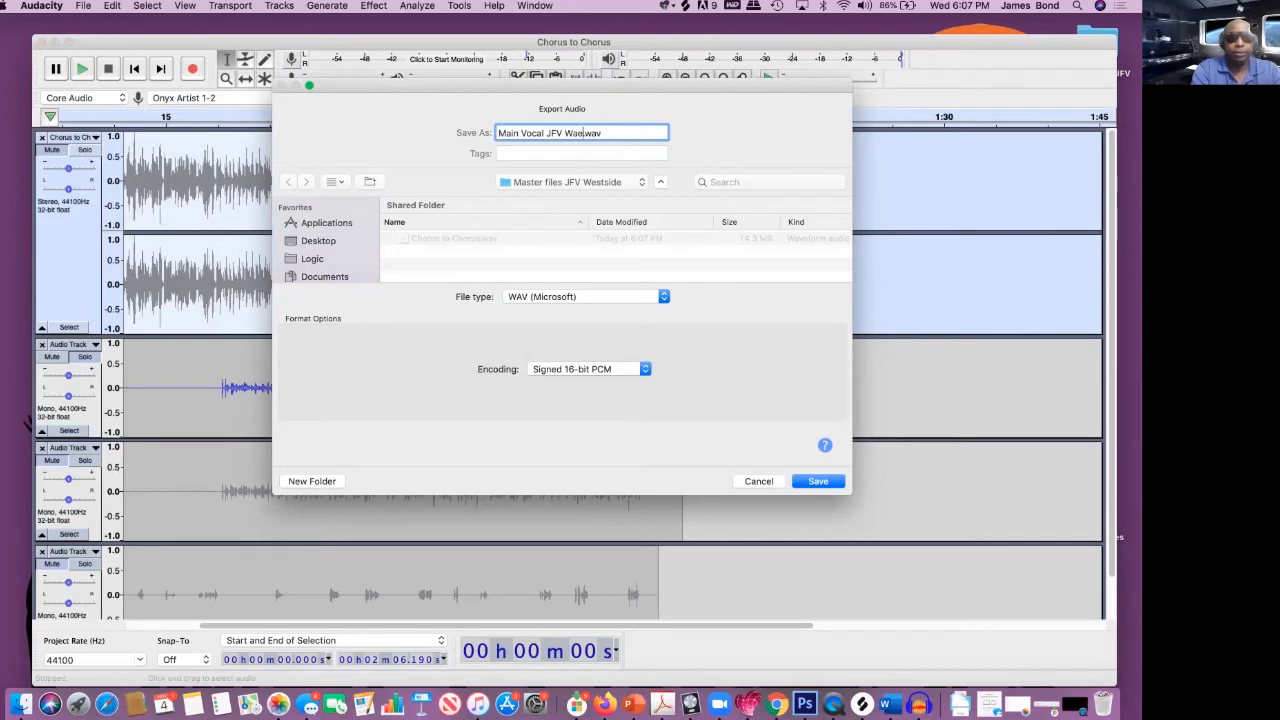
key("BackSpace")
key("BackSpace")
type("est")
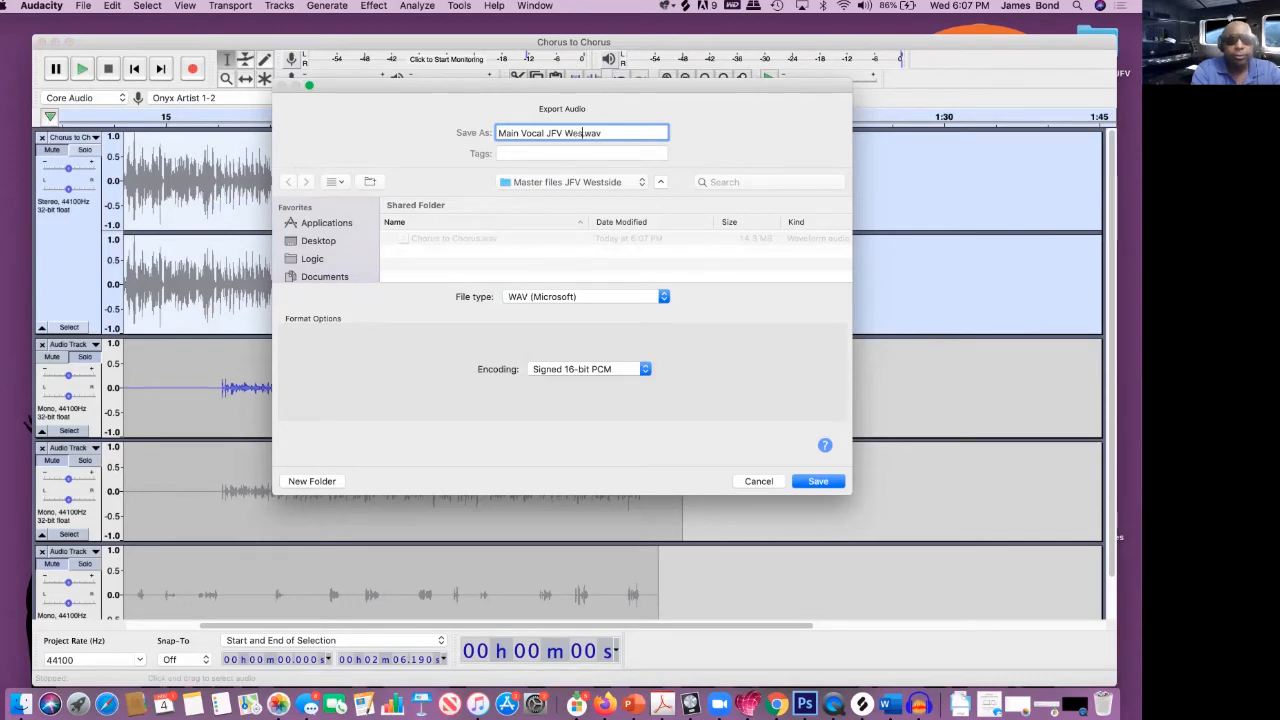
type("side")
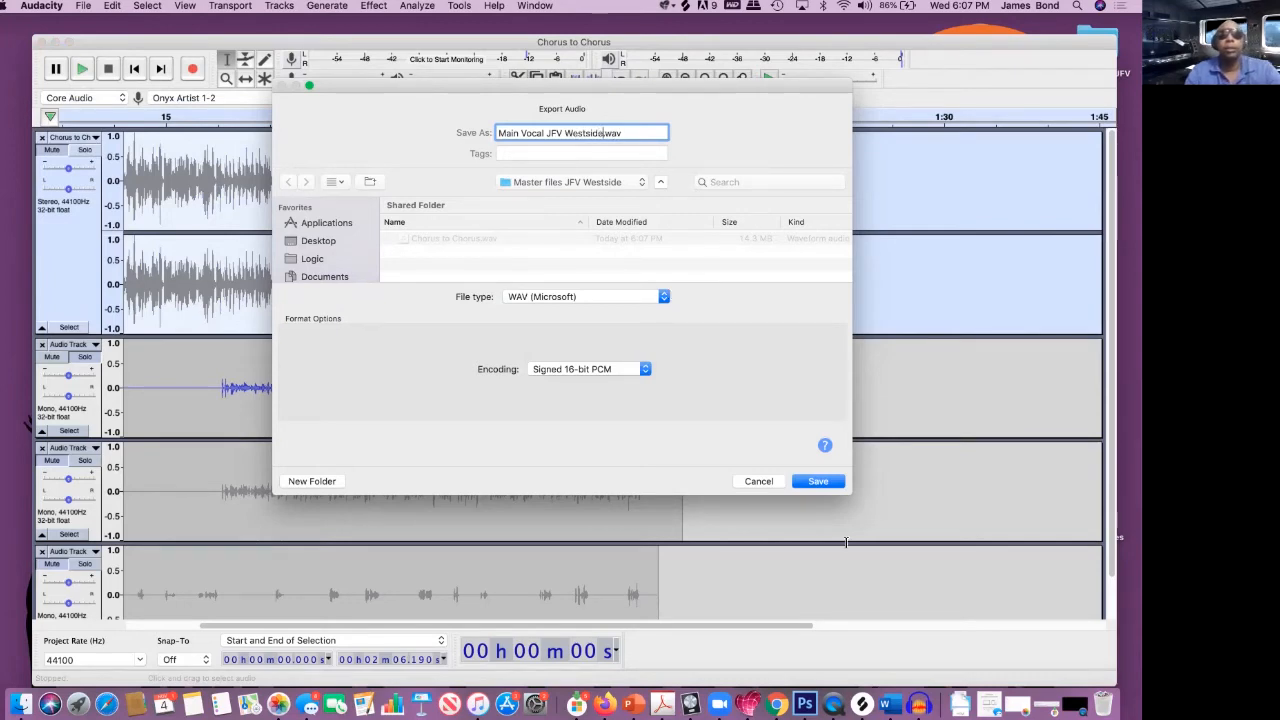
left_click(820, 483)
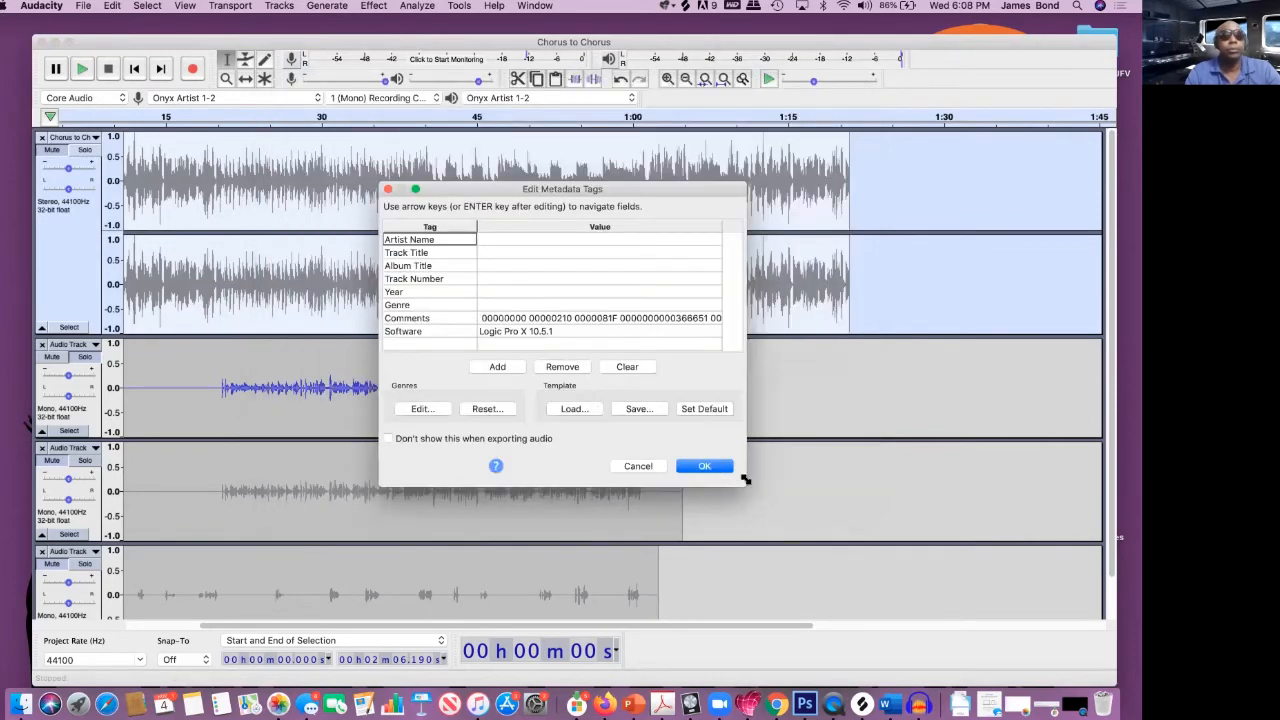
Set the Artist Name metadata tag to AmAFlow and complete the main vocal export
left_click(517, 240)
type("AmAFlow")
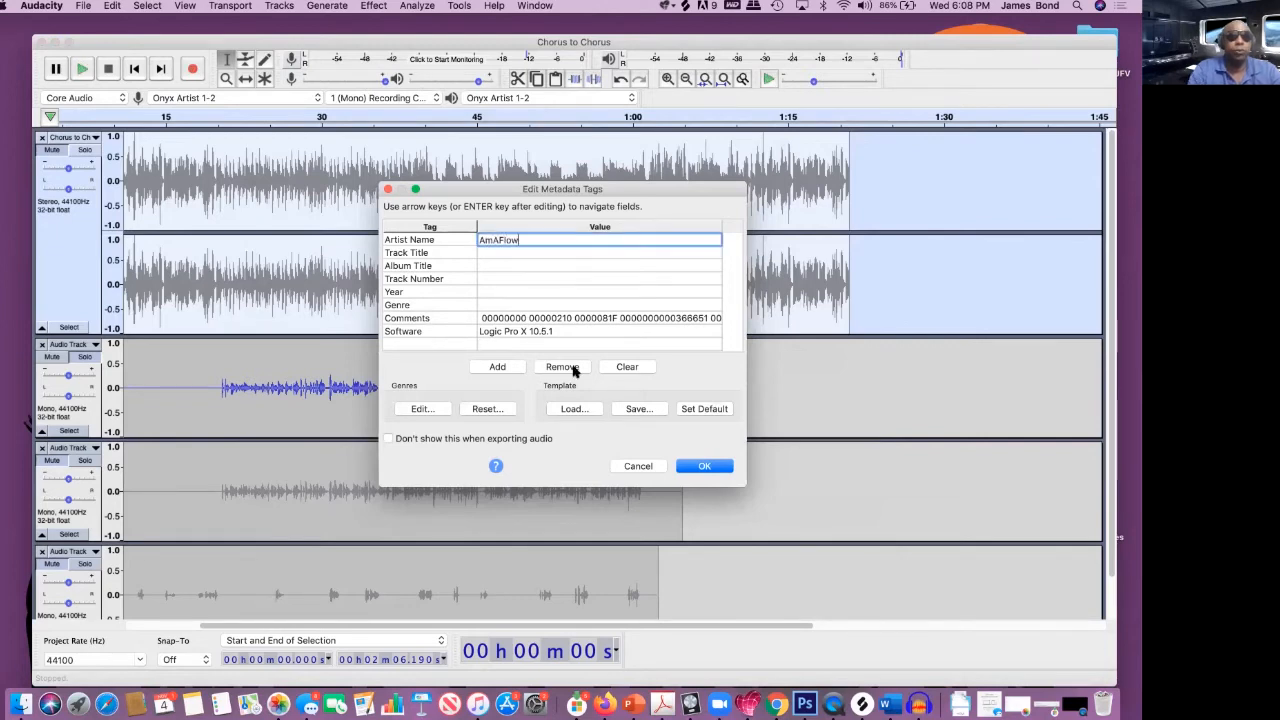
left_click(708, 466)
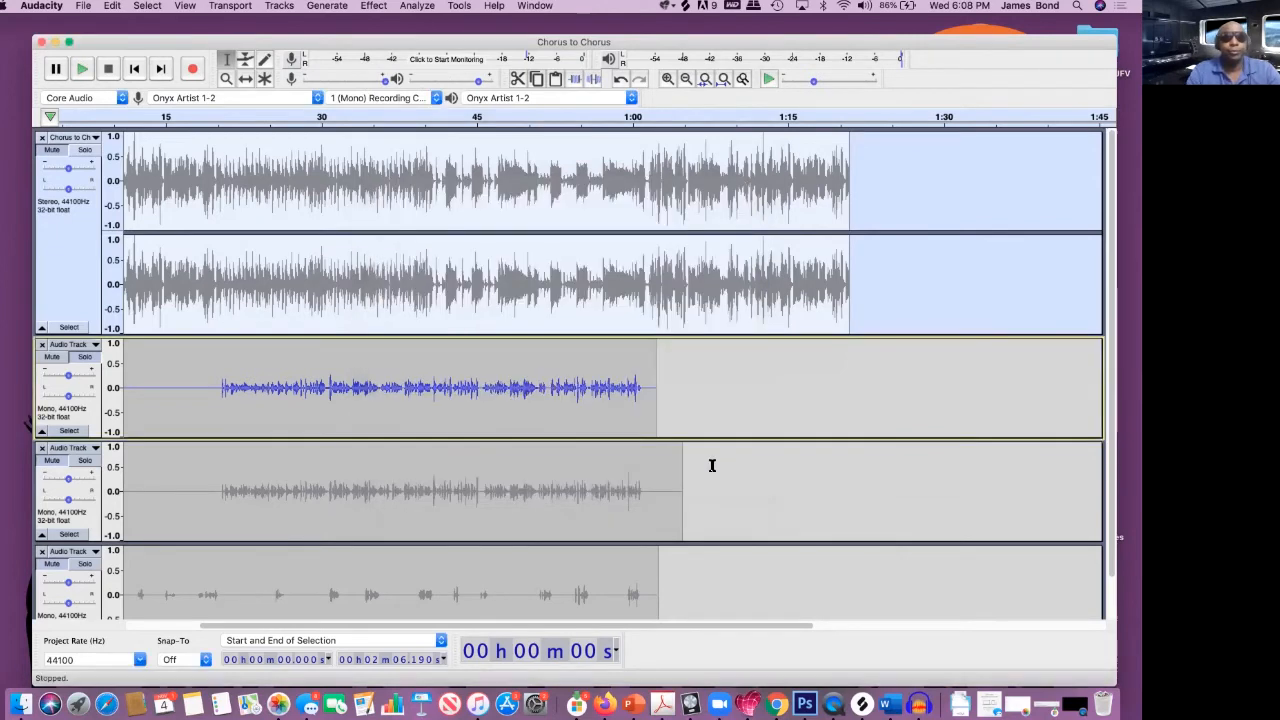
Solo the second vocal take and export it as Overdub Vocal JFV Westside.wav into the same master files folder, accepting the metadata tags
left_click(82, 454)
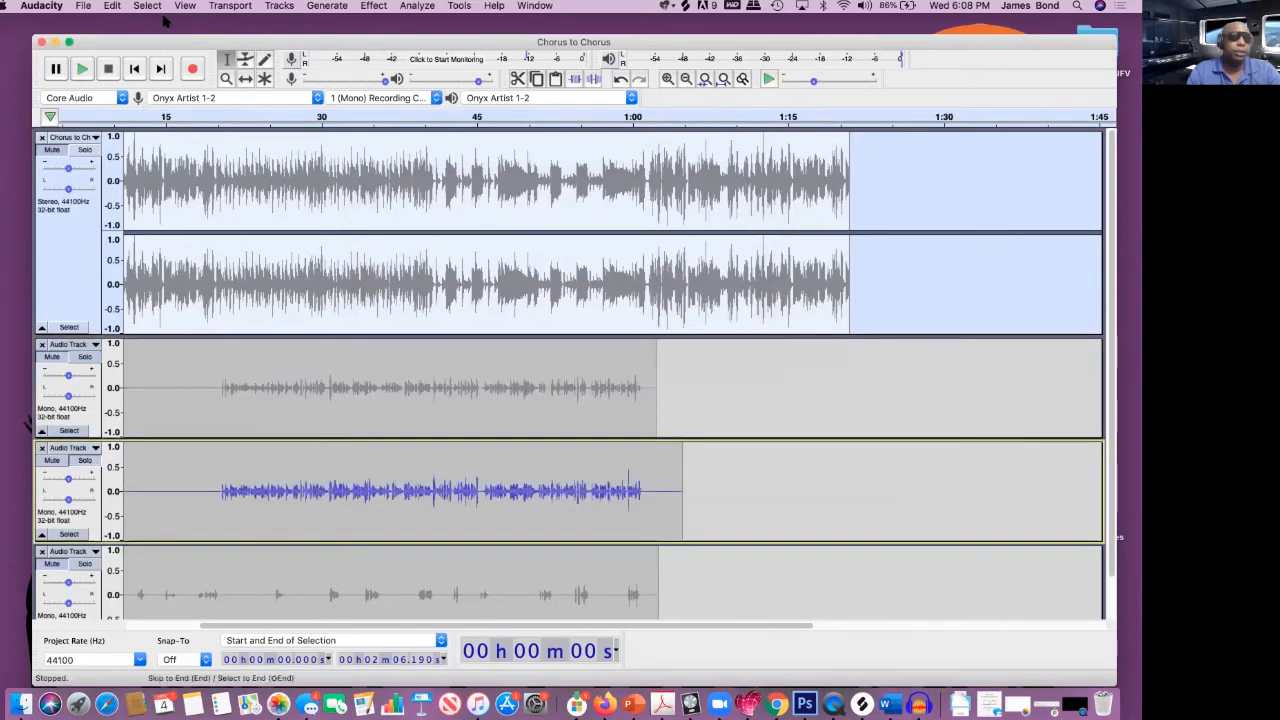
left_click(84, 6)
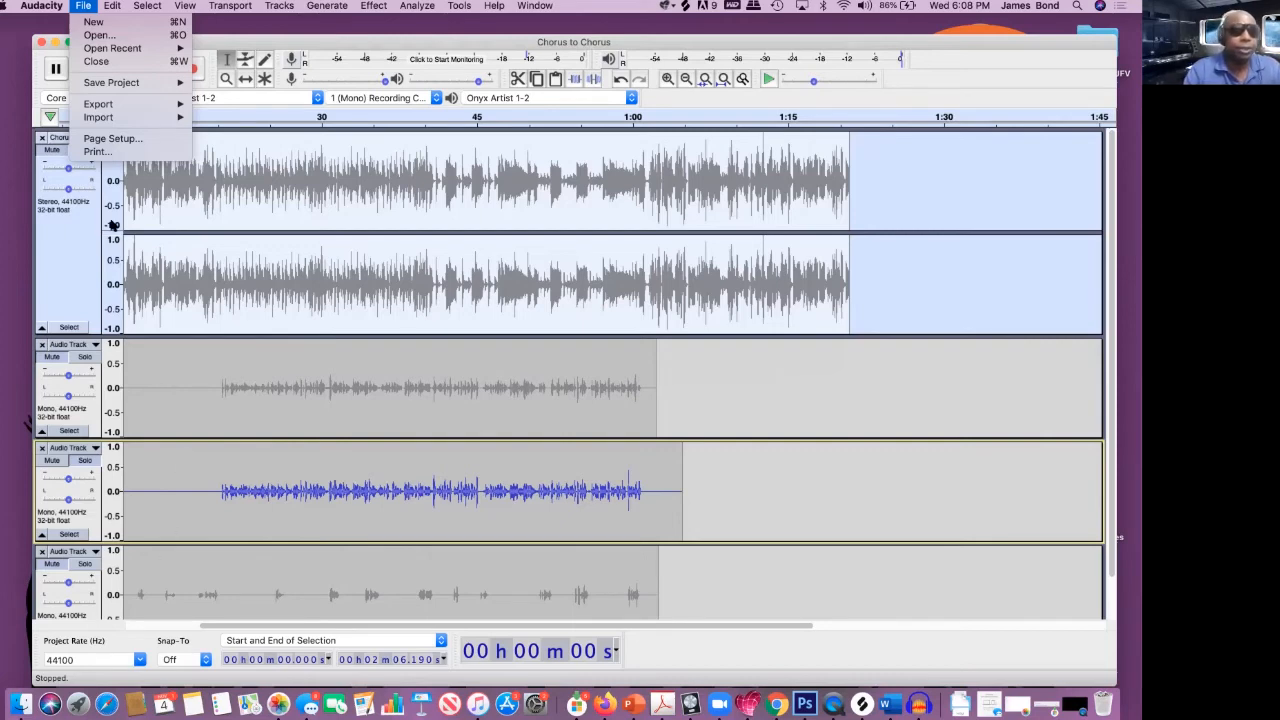
mouse_move(14, 8)
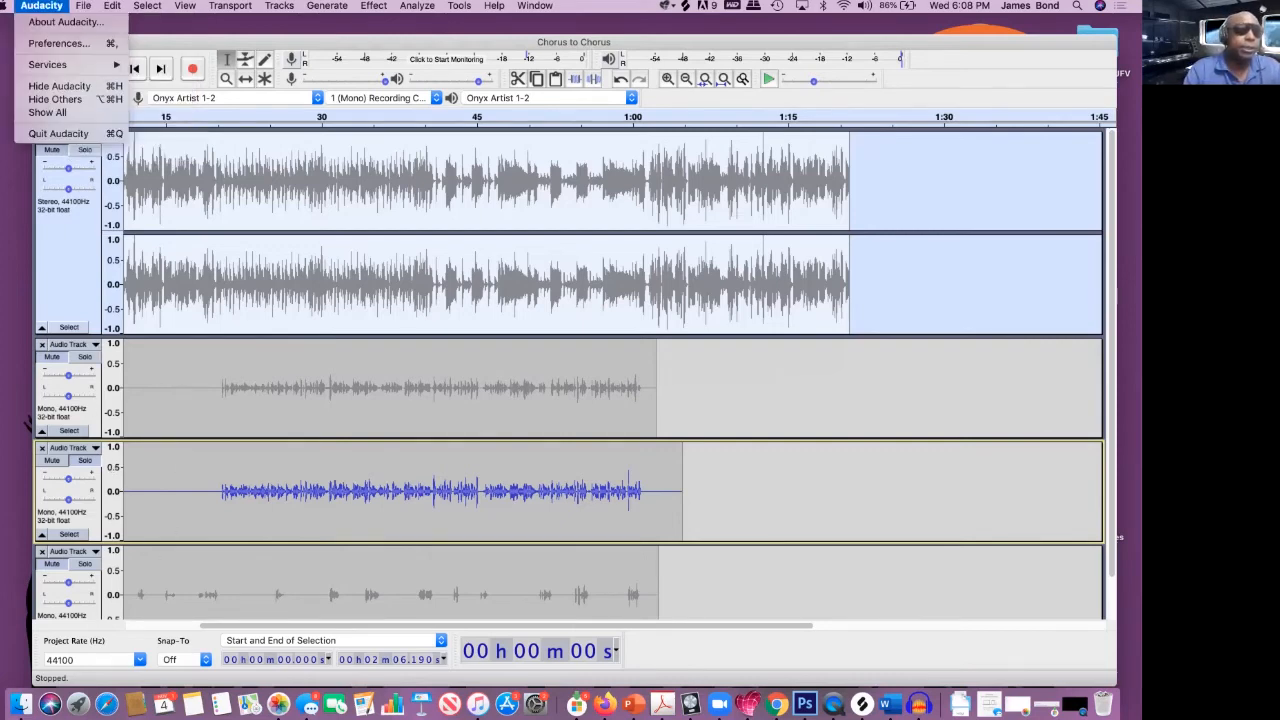
mouse_move(110, 100)
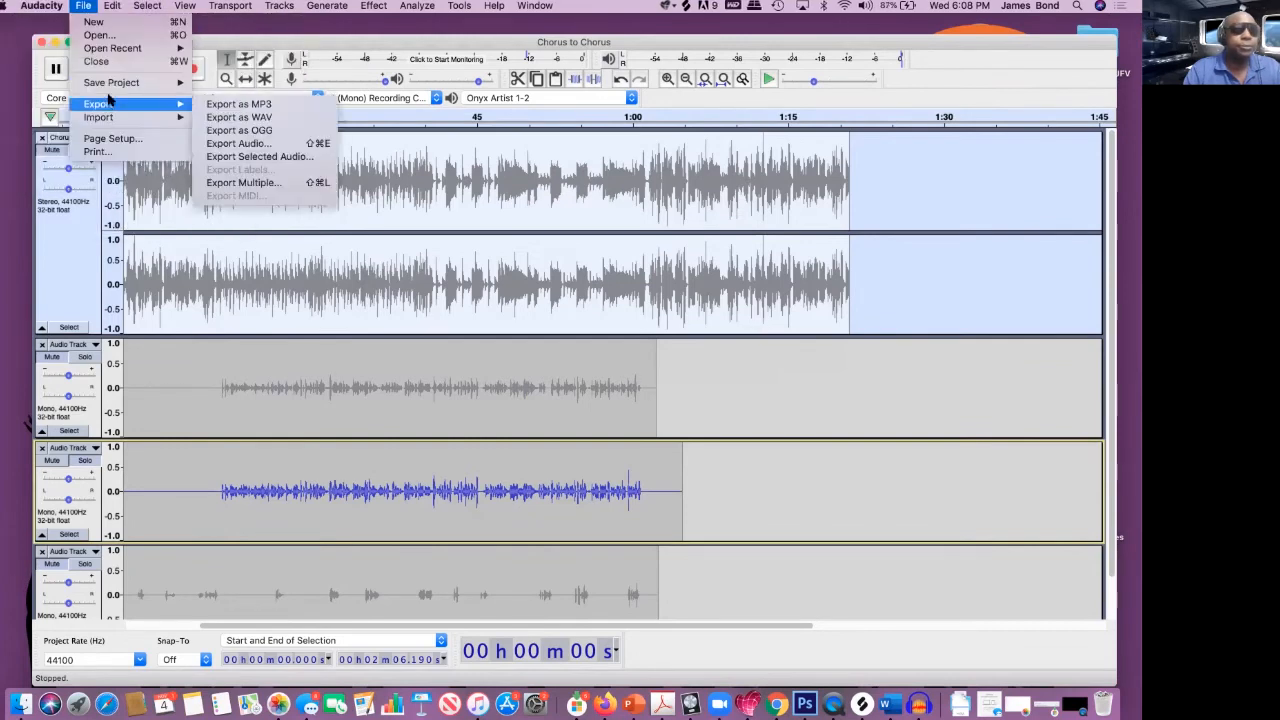
left_click(245, 118)
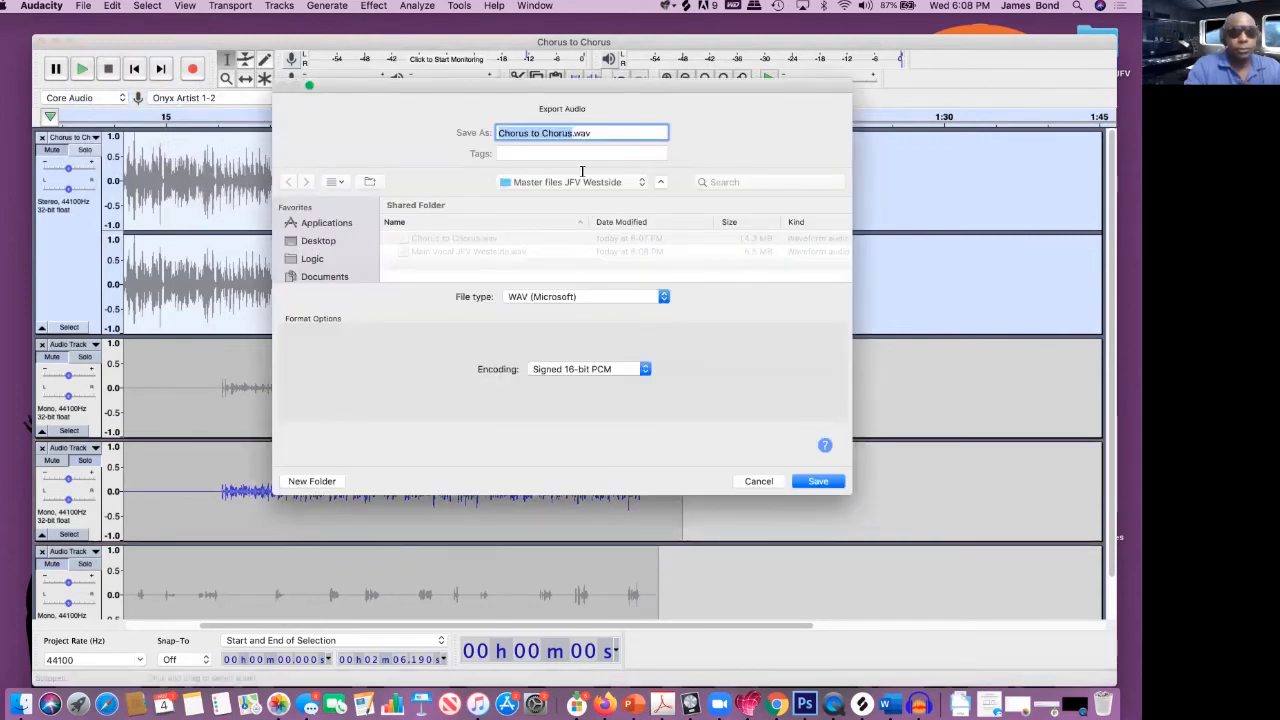
type("Overdub")
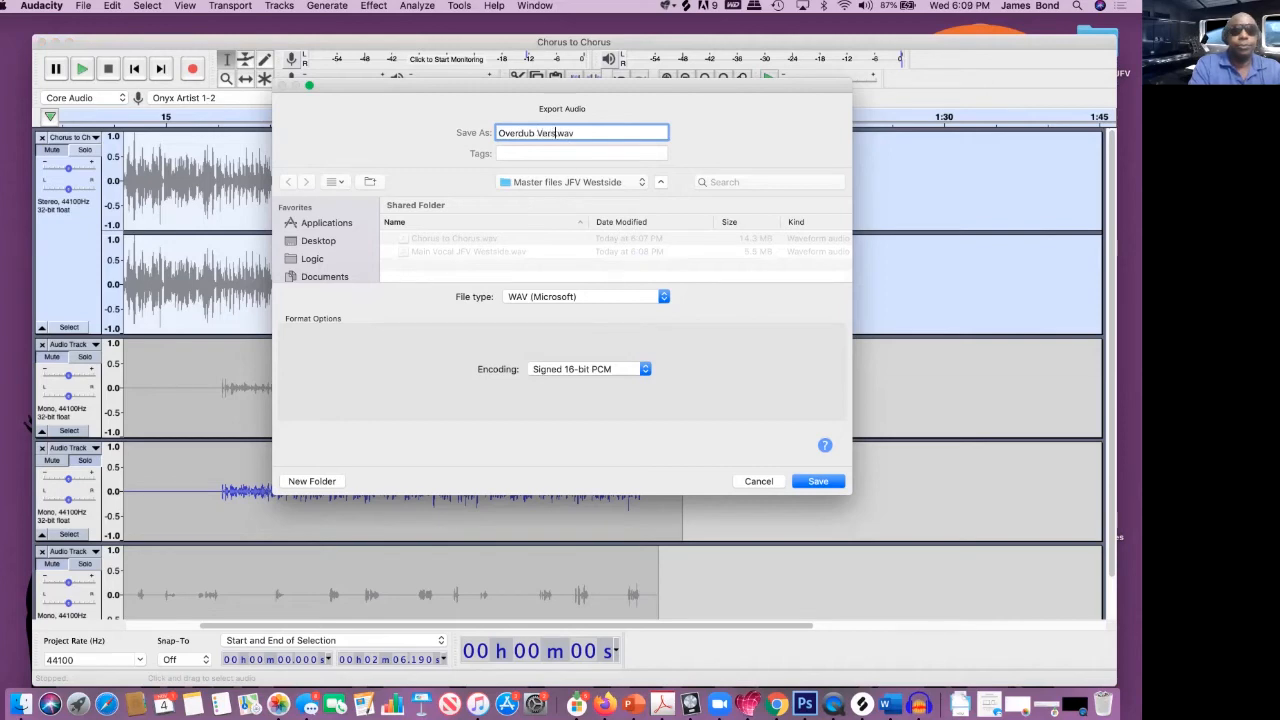
type(" Vers")
key("BackSpace")
key("BackSpace")
key("BackSpace")
type("ocal JFV")
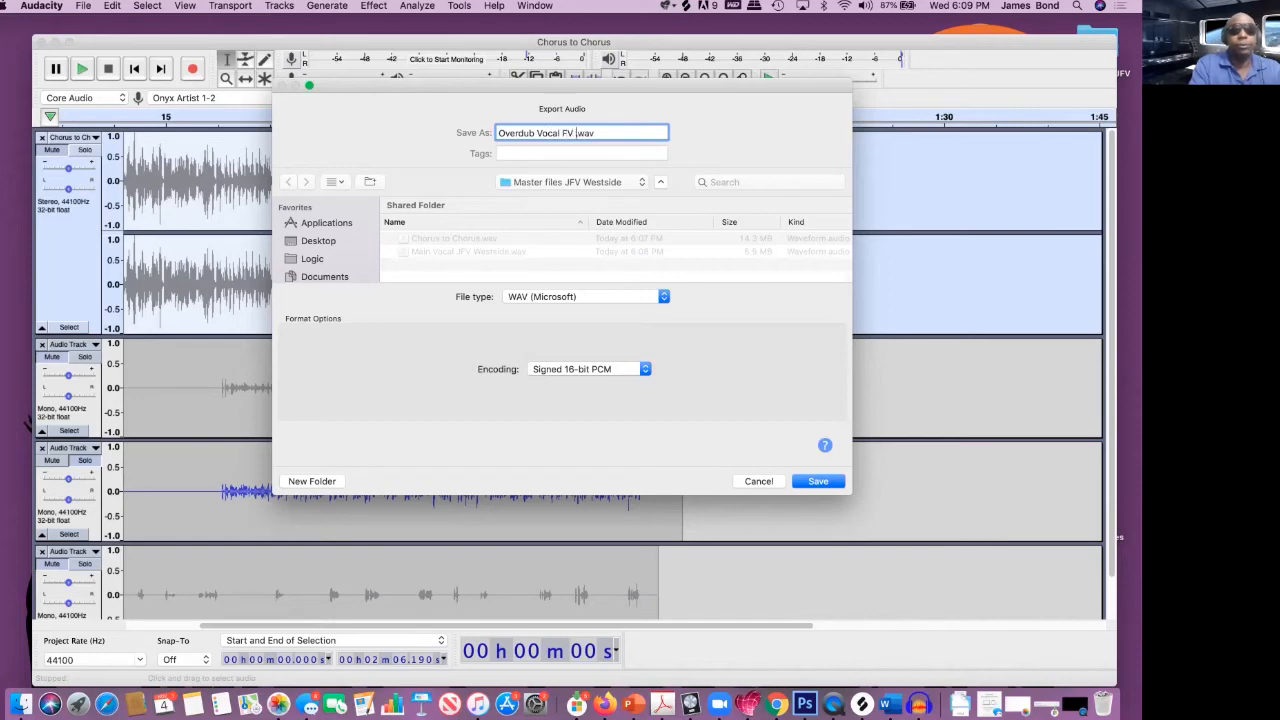
key("BackSpace")
key("BackSpace")
type("FV Westsied")
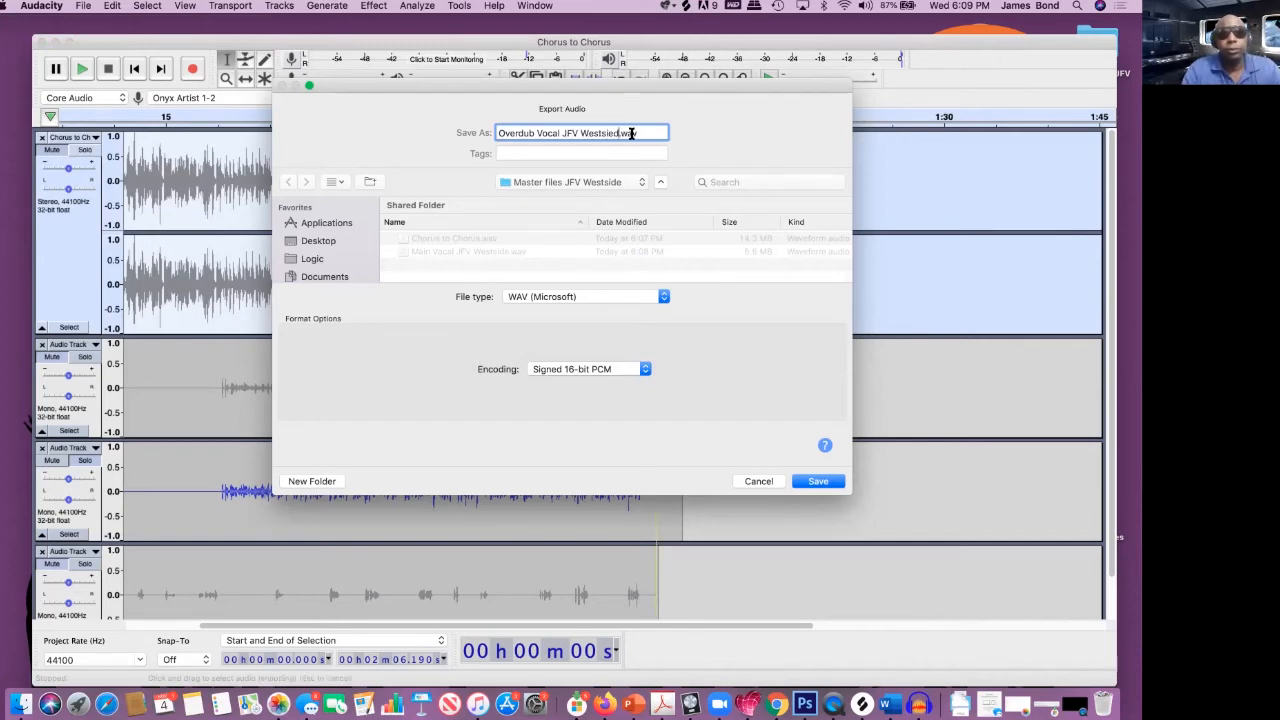
key("BackSpace")
key("BackSpace")
type("de")
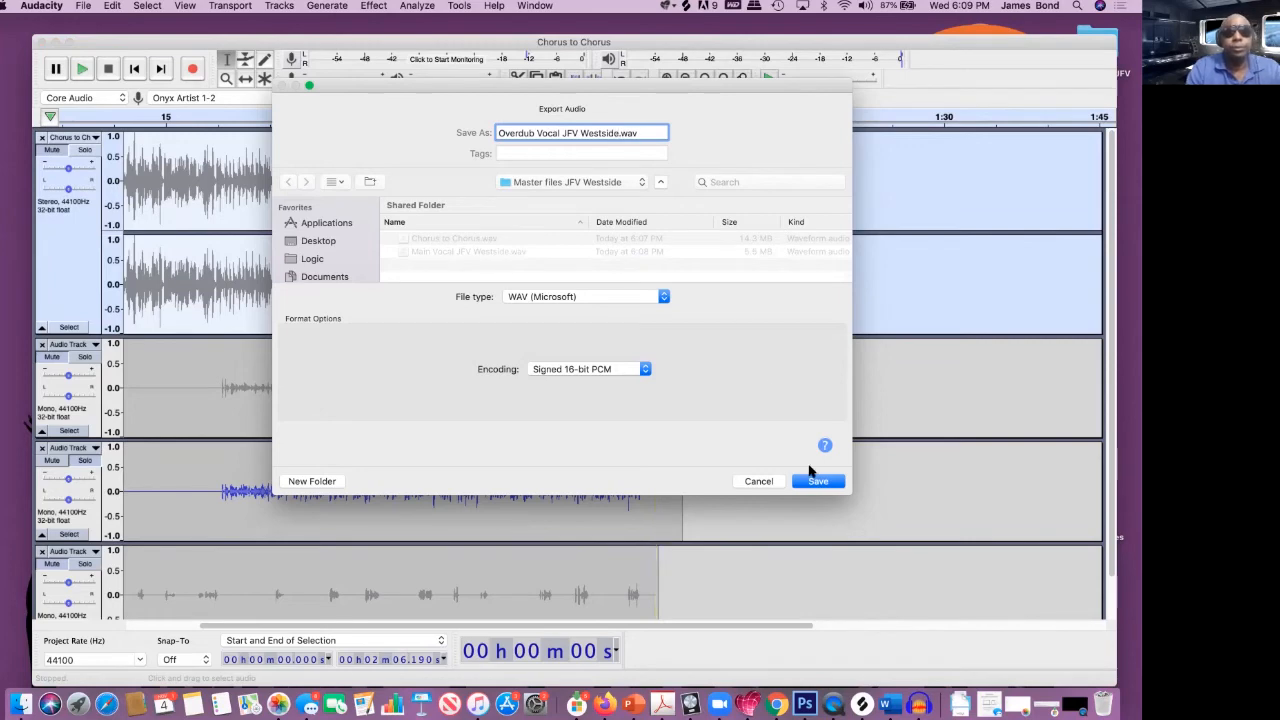
left_click(818, 481)
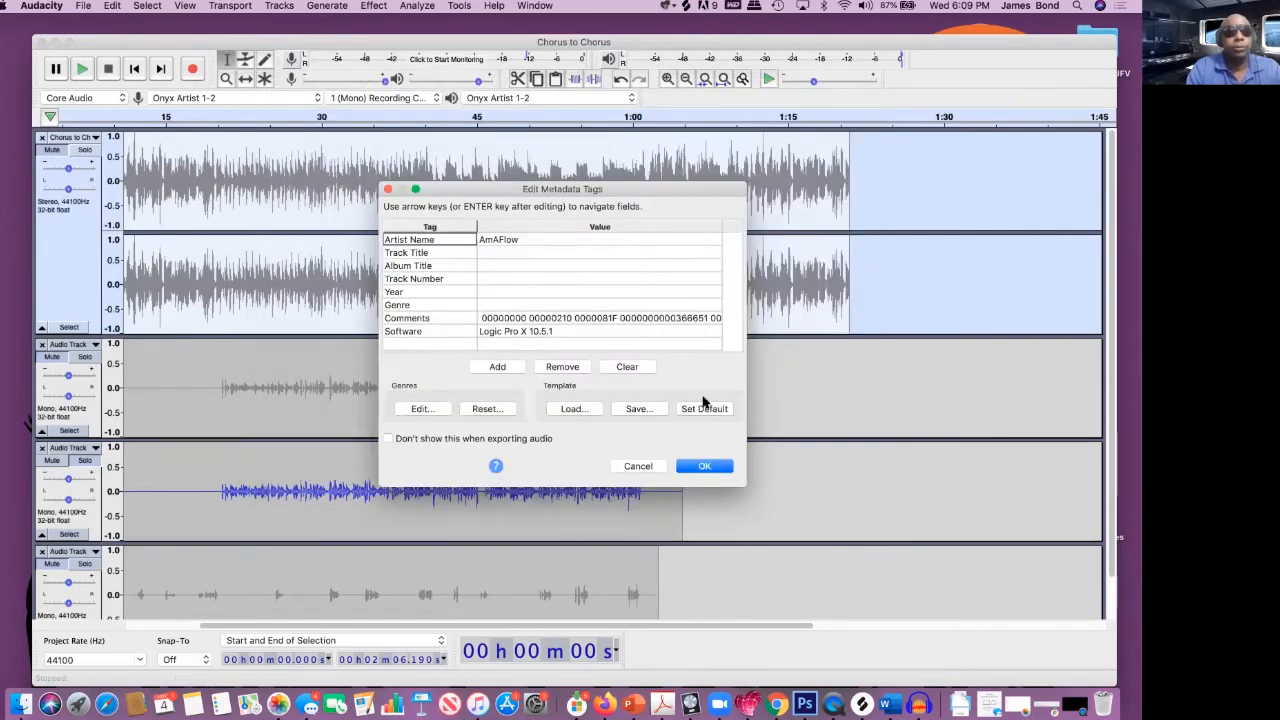
left_click(716, 466)
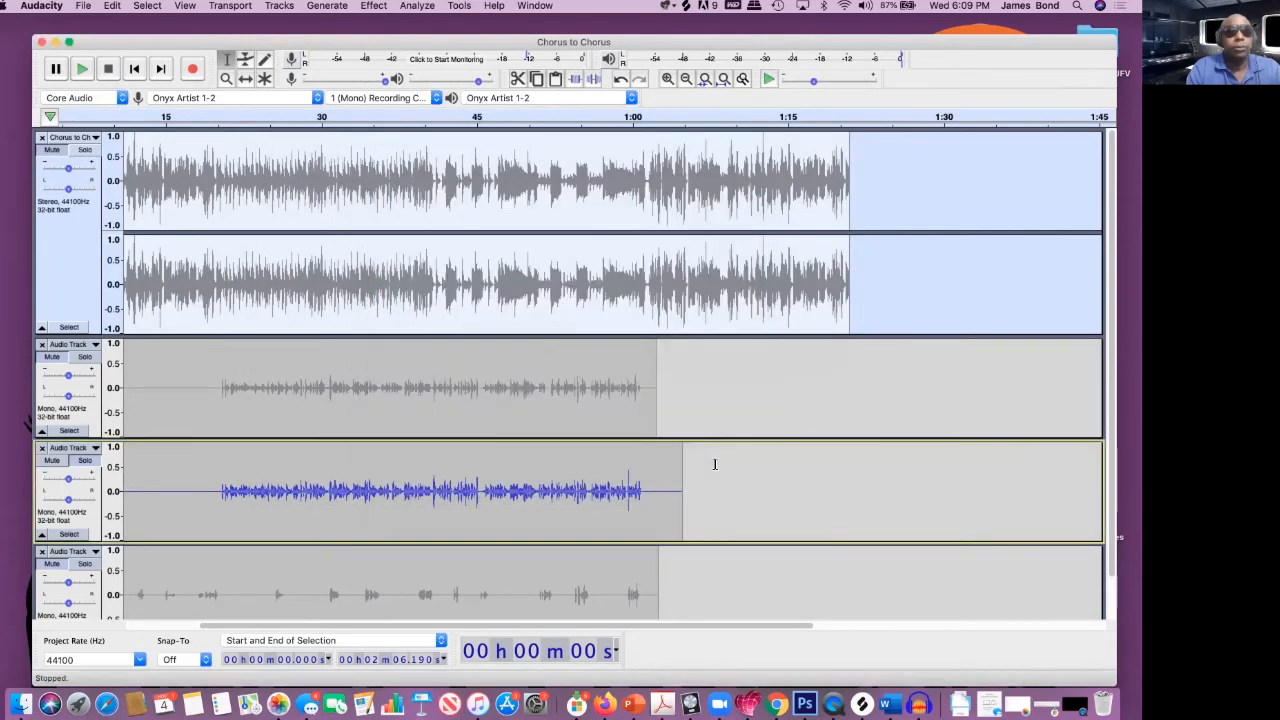
Solo the third vocal take and export it as Alibs JFV Westside.wav into the same master files folder, accepting the metadata tags
left_click(86, 570)
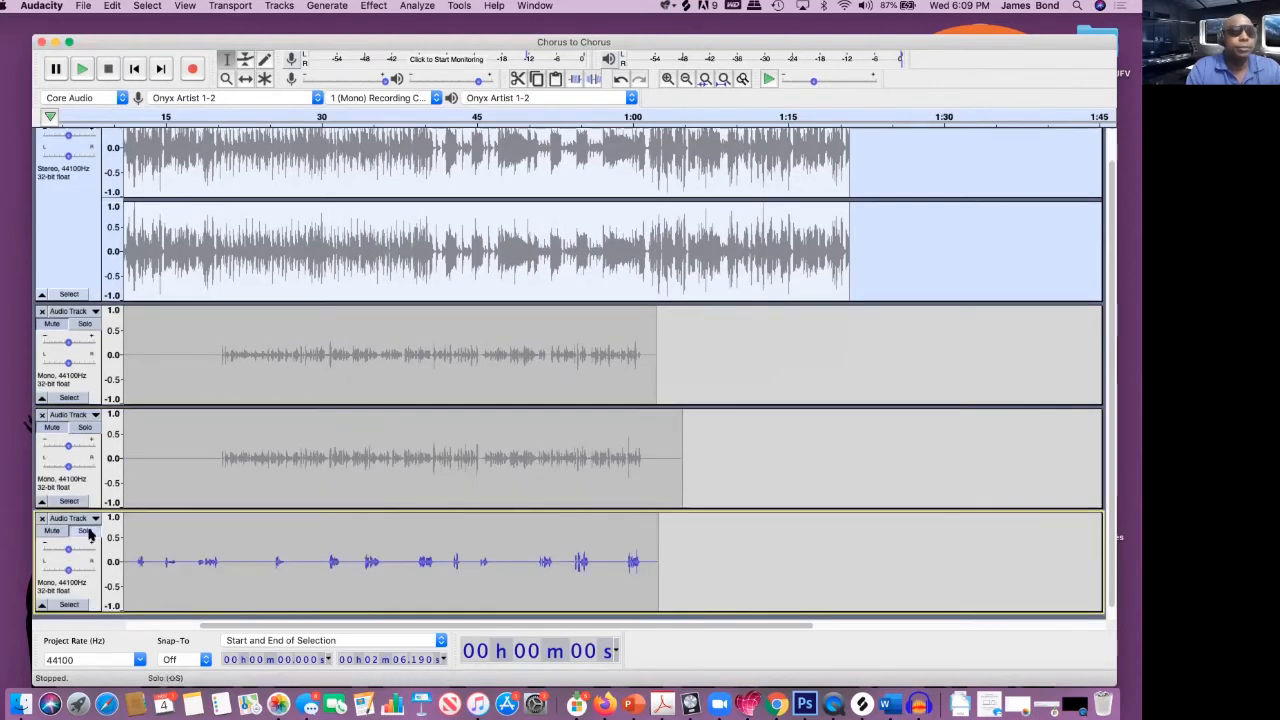
left_click(83, 5)
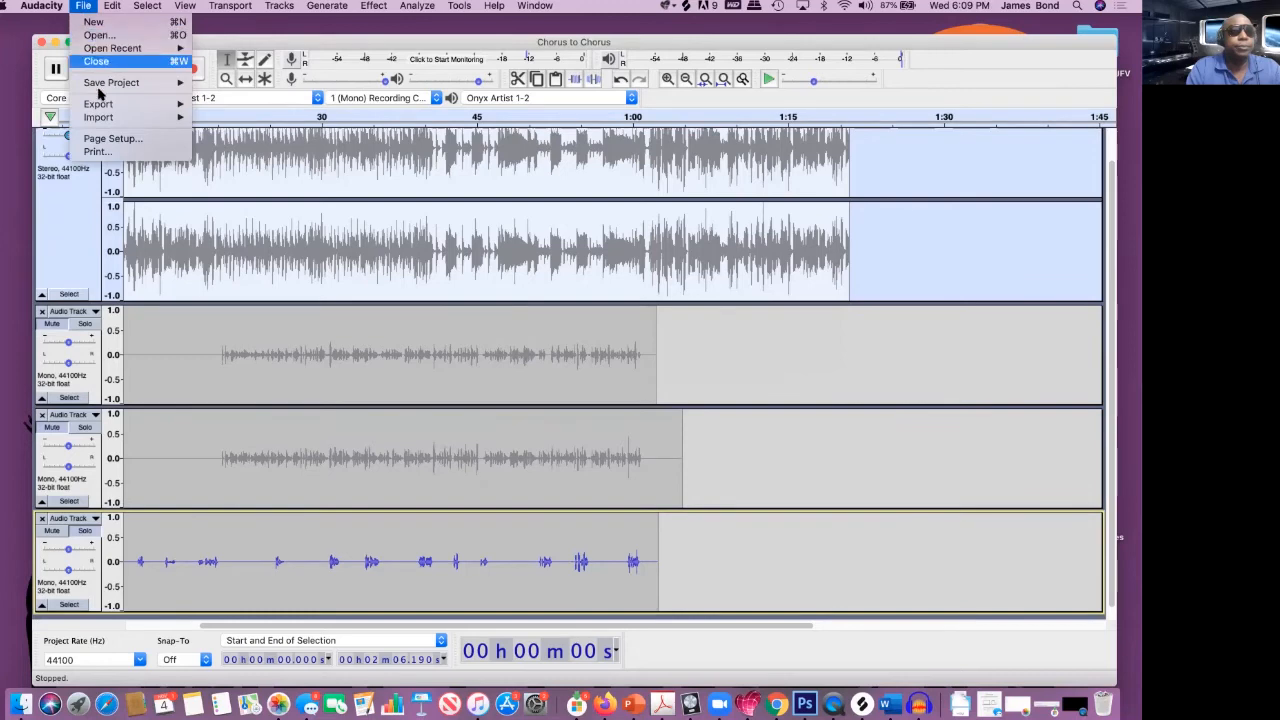
mouse_move(100, 104)
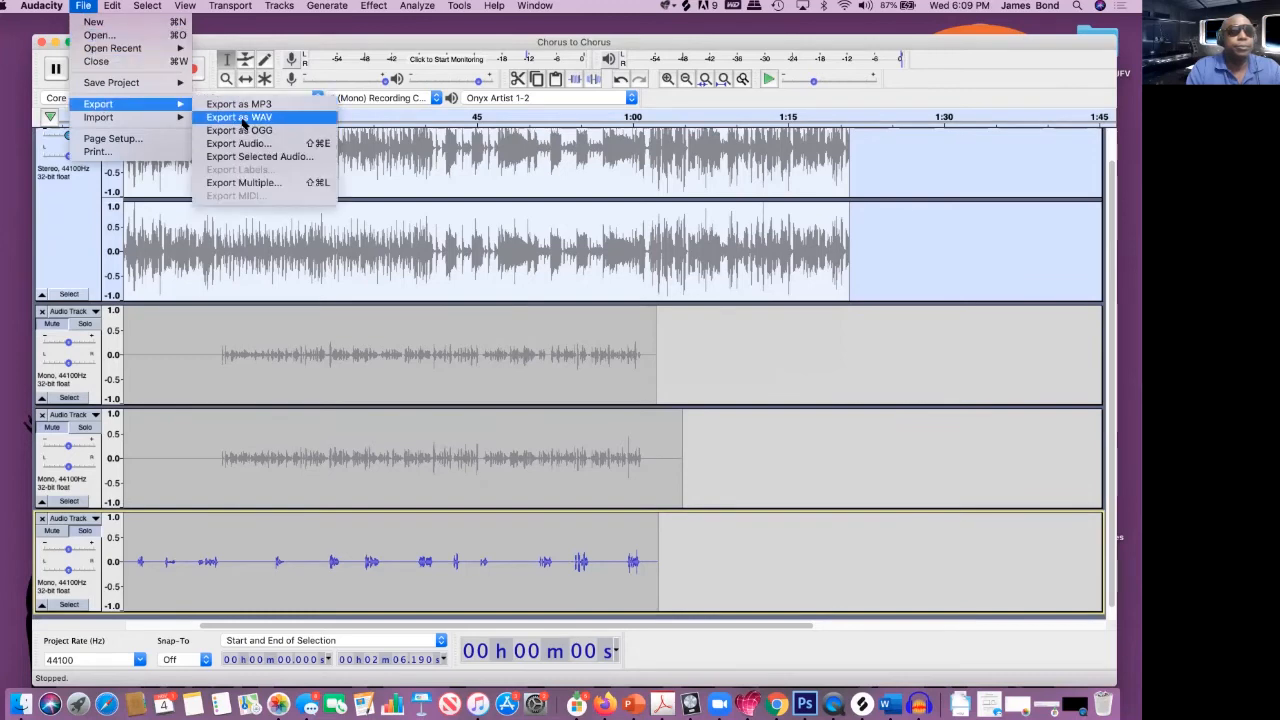
left_click(243, 122)
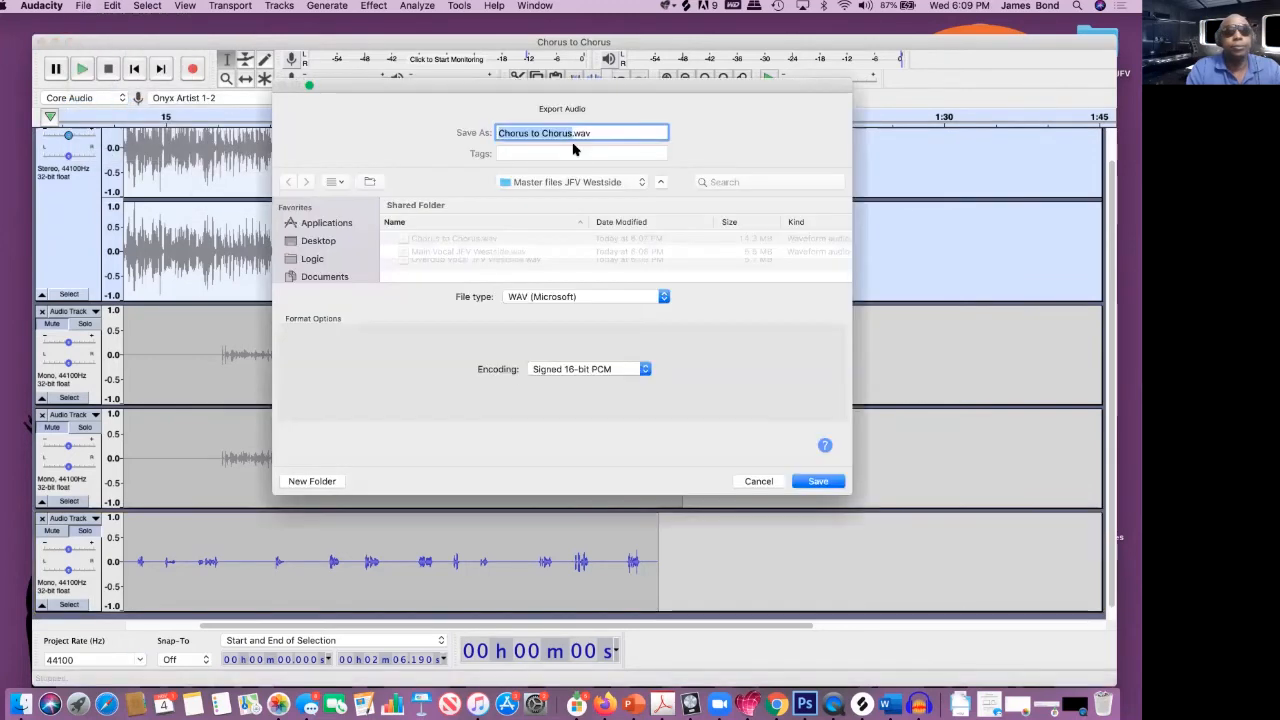
type("All")
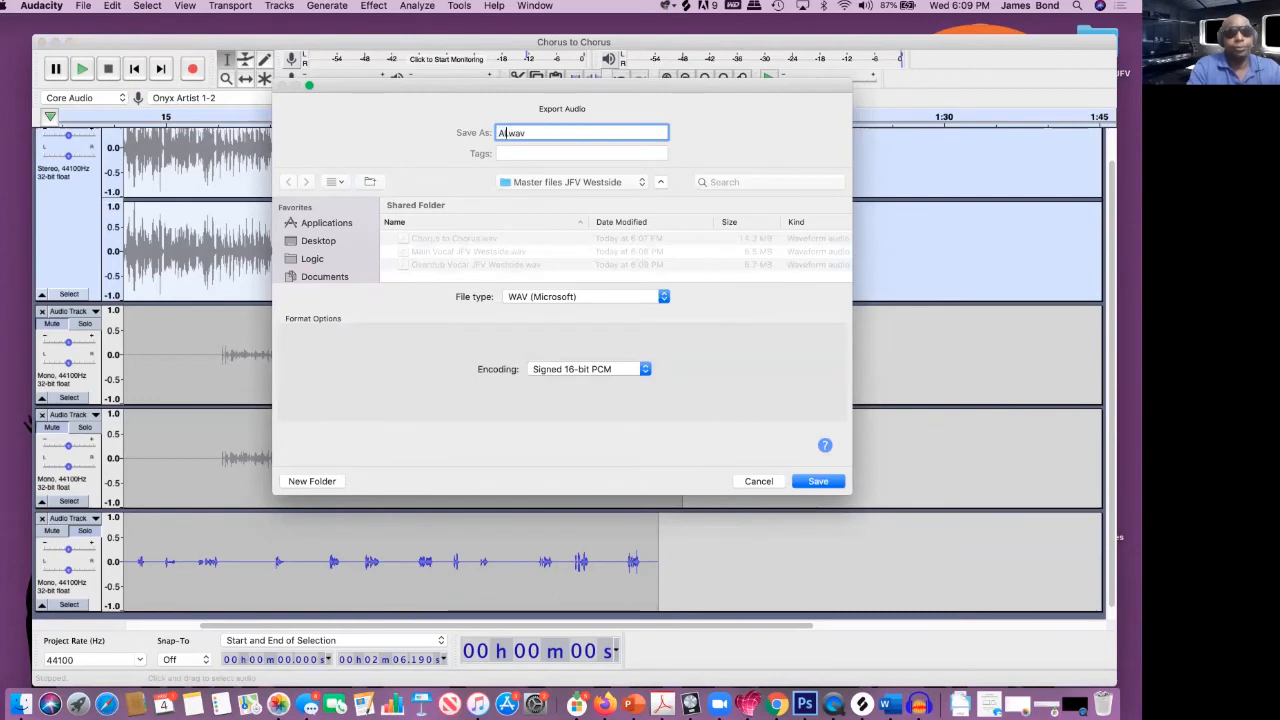
type("bs J")
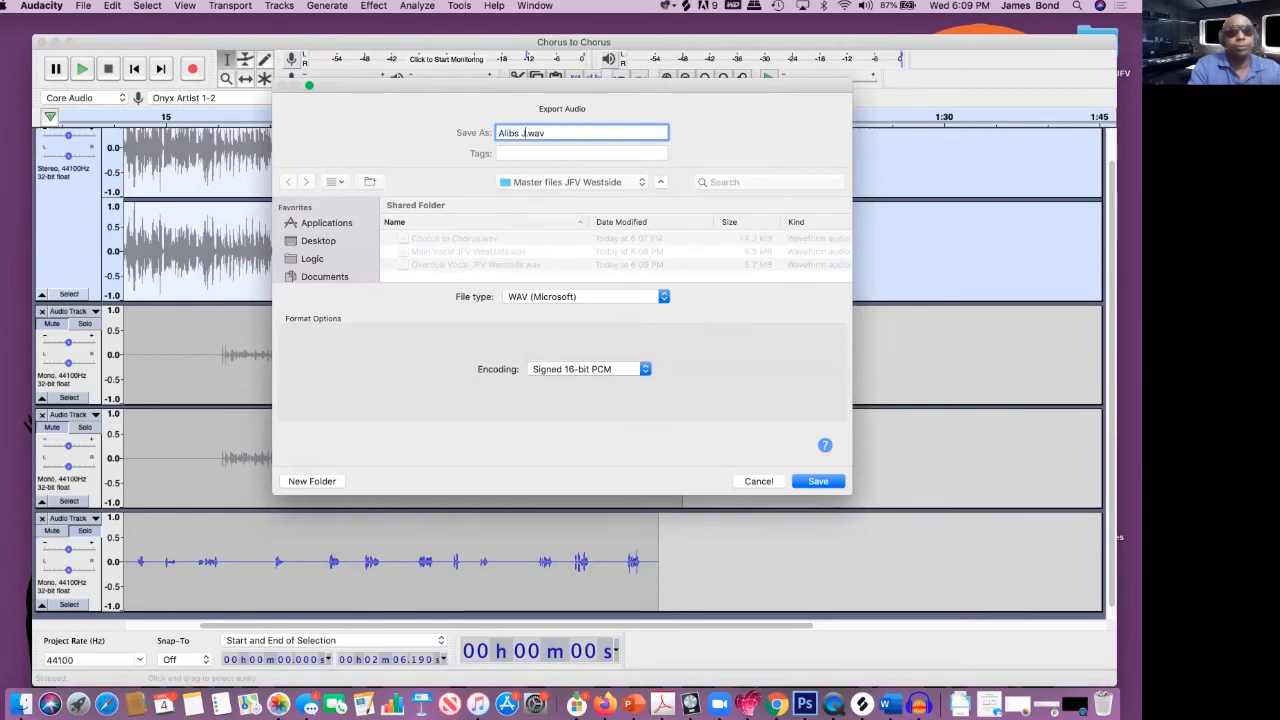
type("V West")
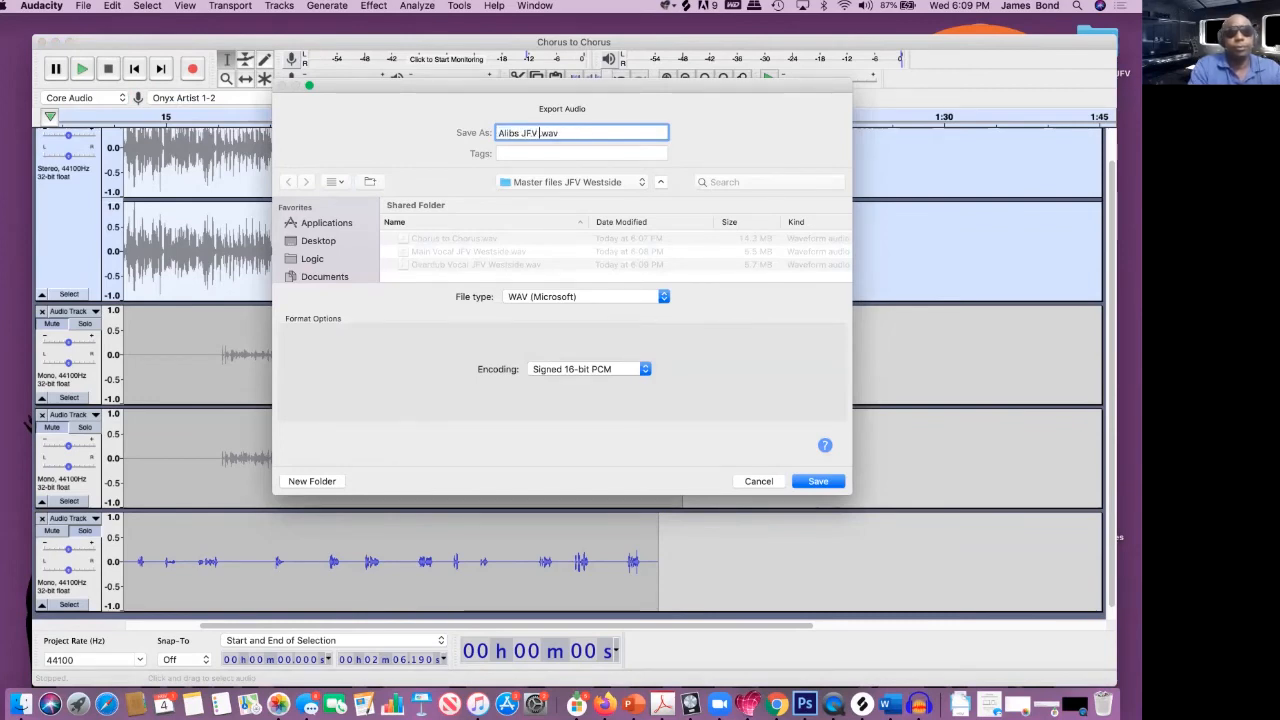
type("side")
left_click(818, 481)
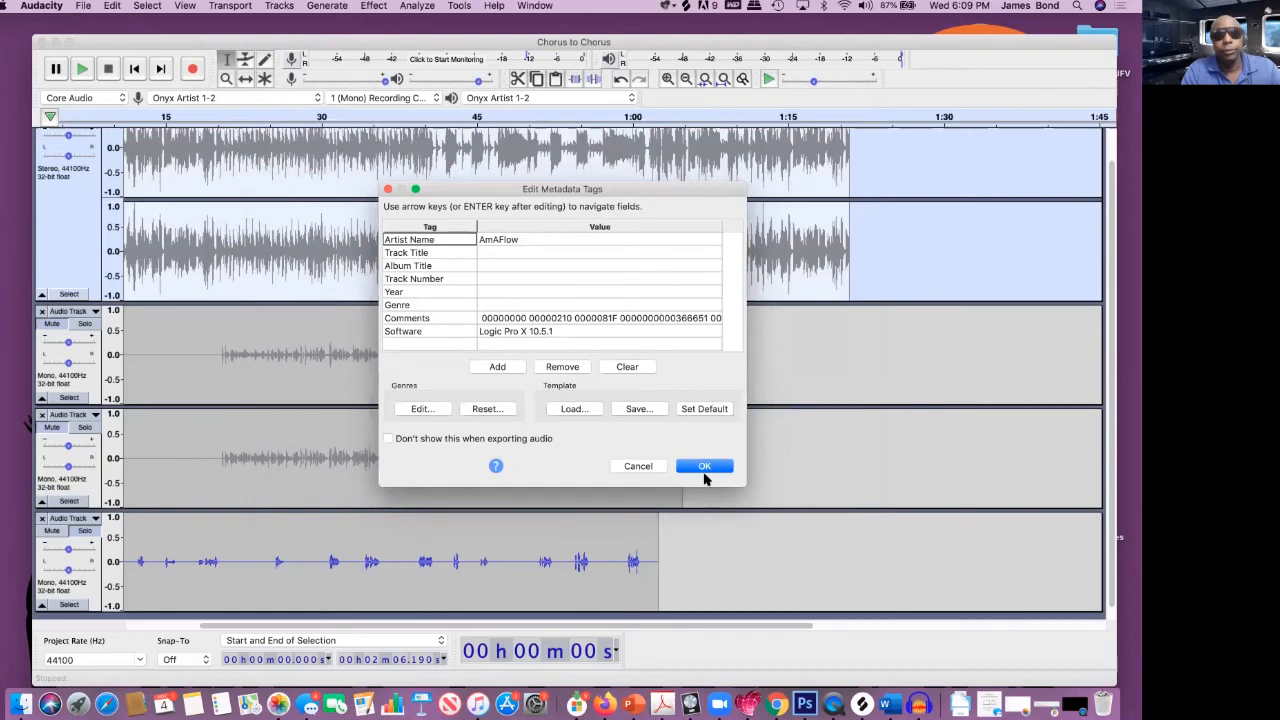
left_click(704, 470)
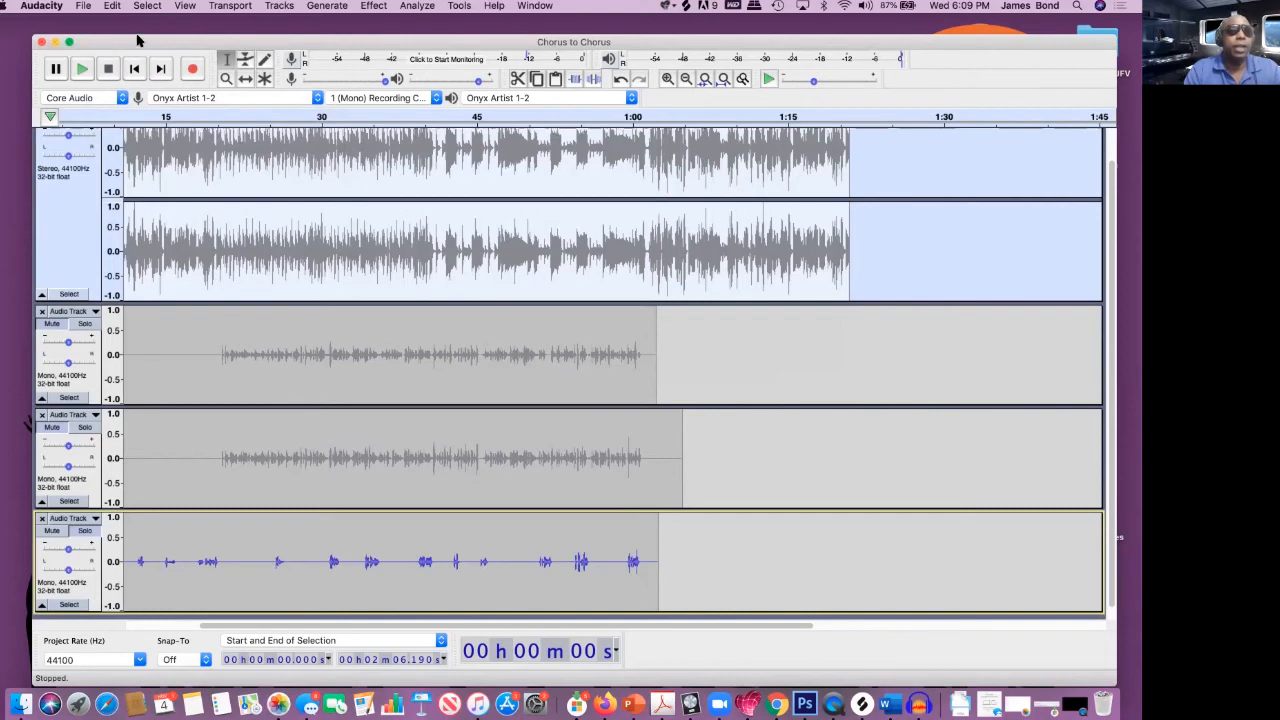
Minimize the Audacity window and compress the Master files JFV Westside folder on the Desktop into a ZIP archive
left_click(55, 41)
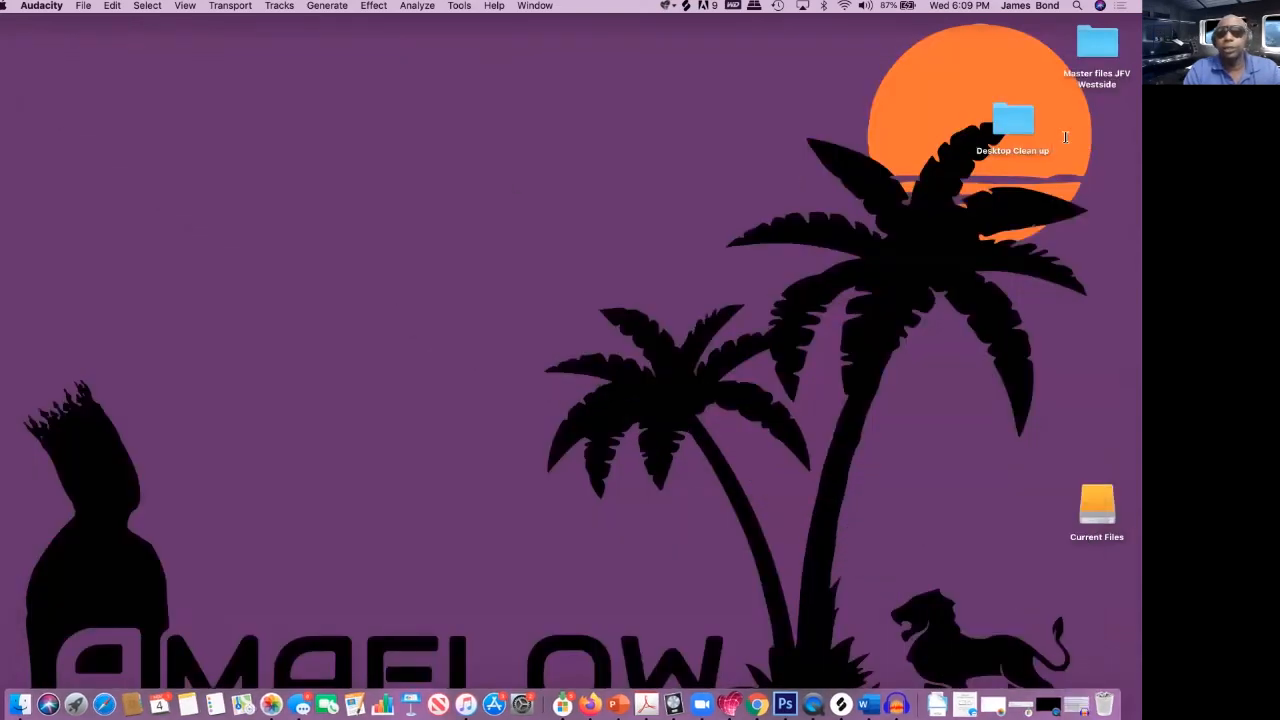
left_click(1098, 49)
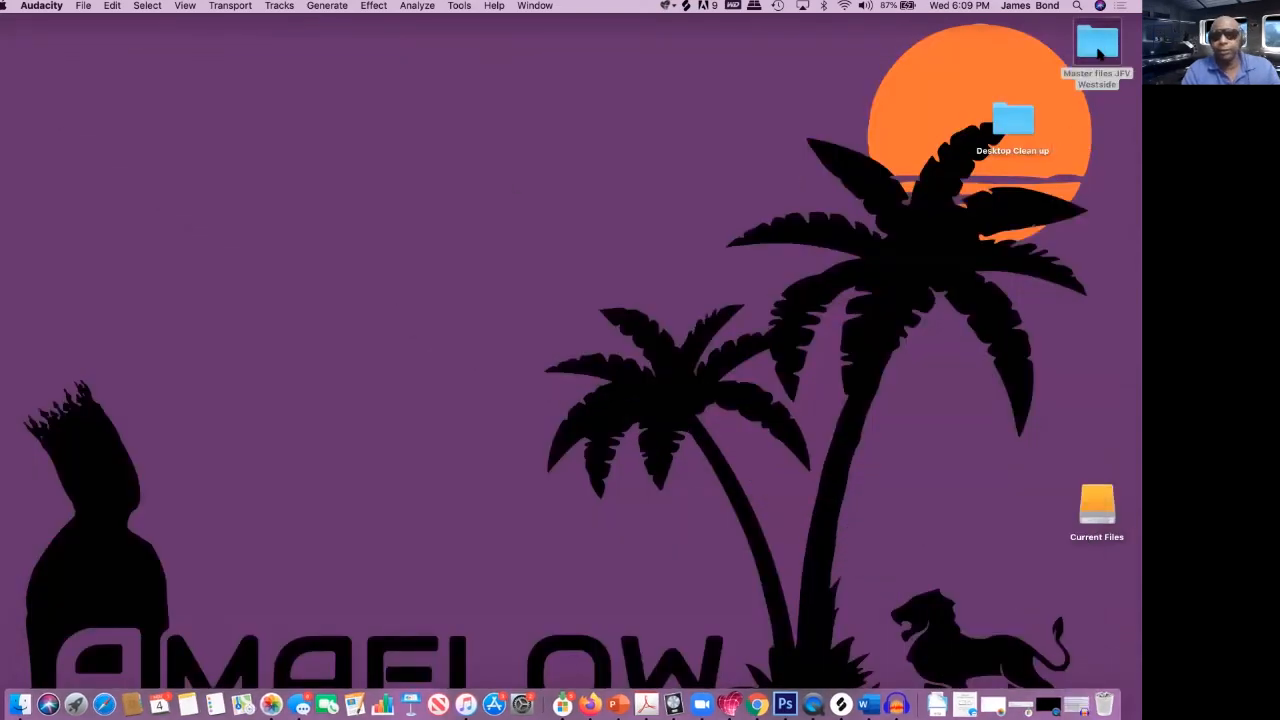
right_click(1098, 49)
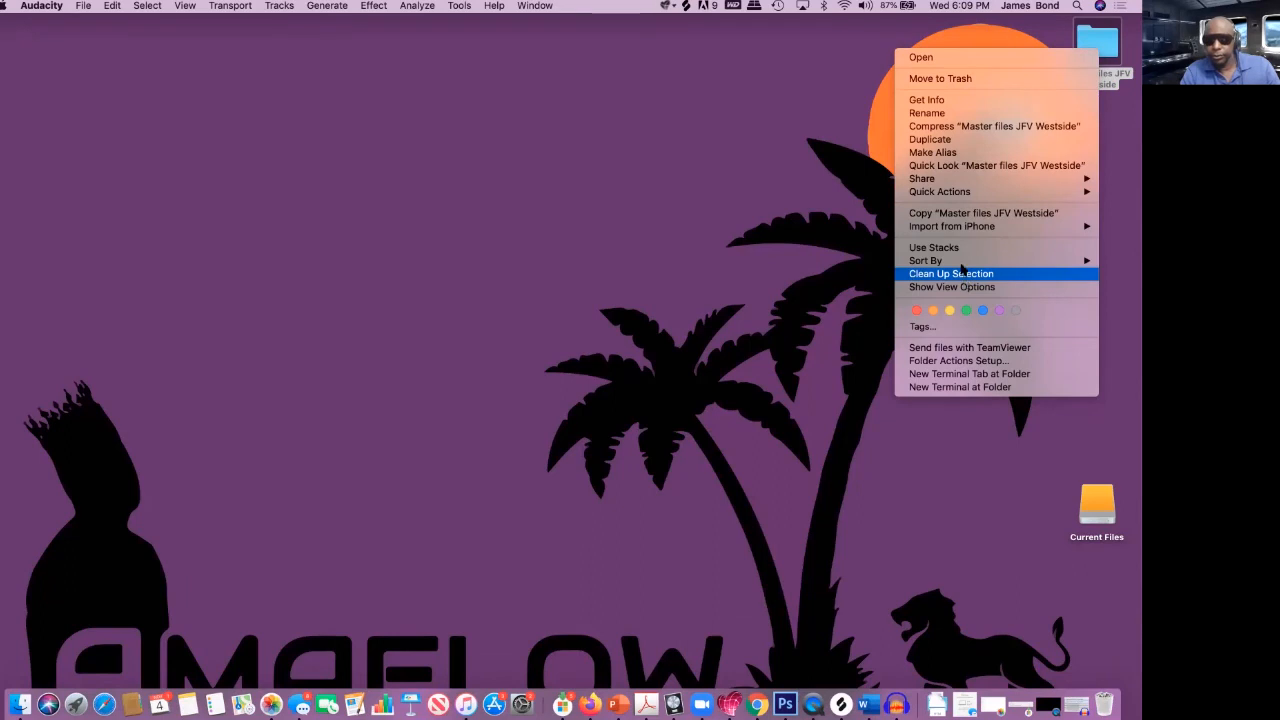
mouse_move(960, 263)
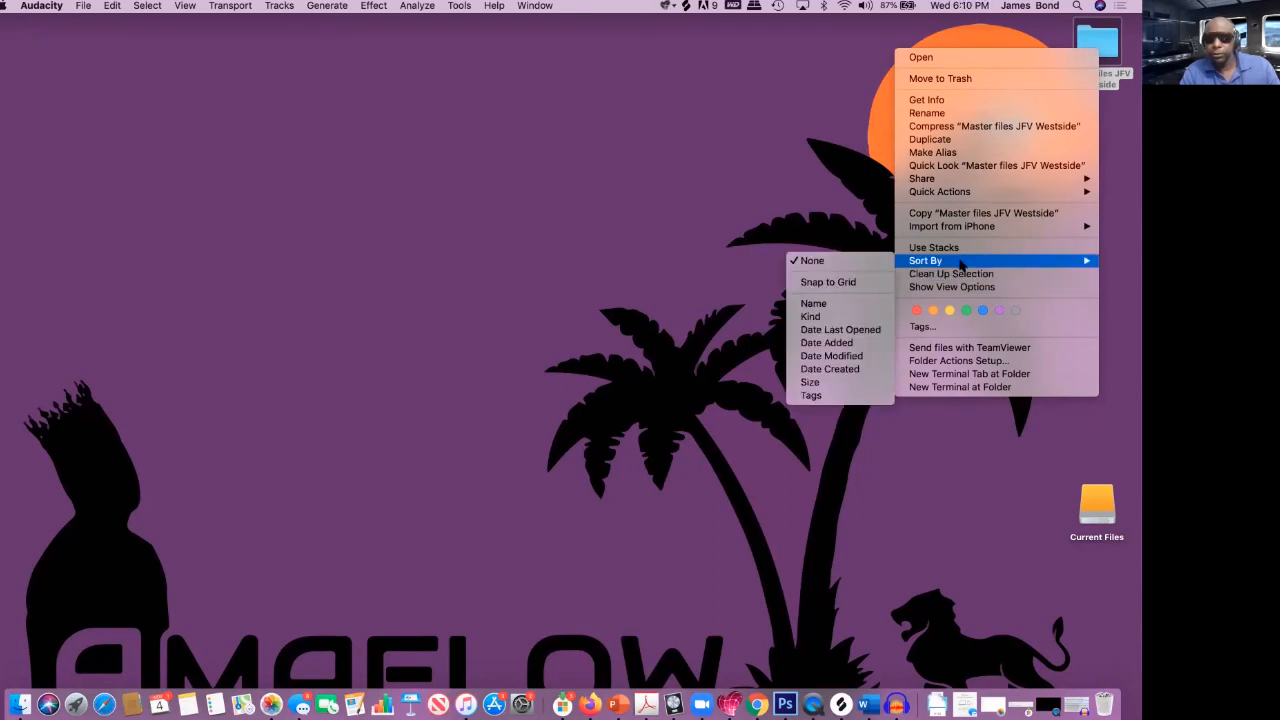
left_click(988, 128)
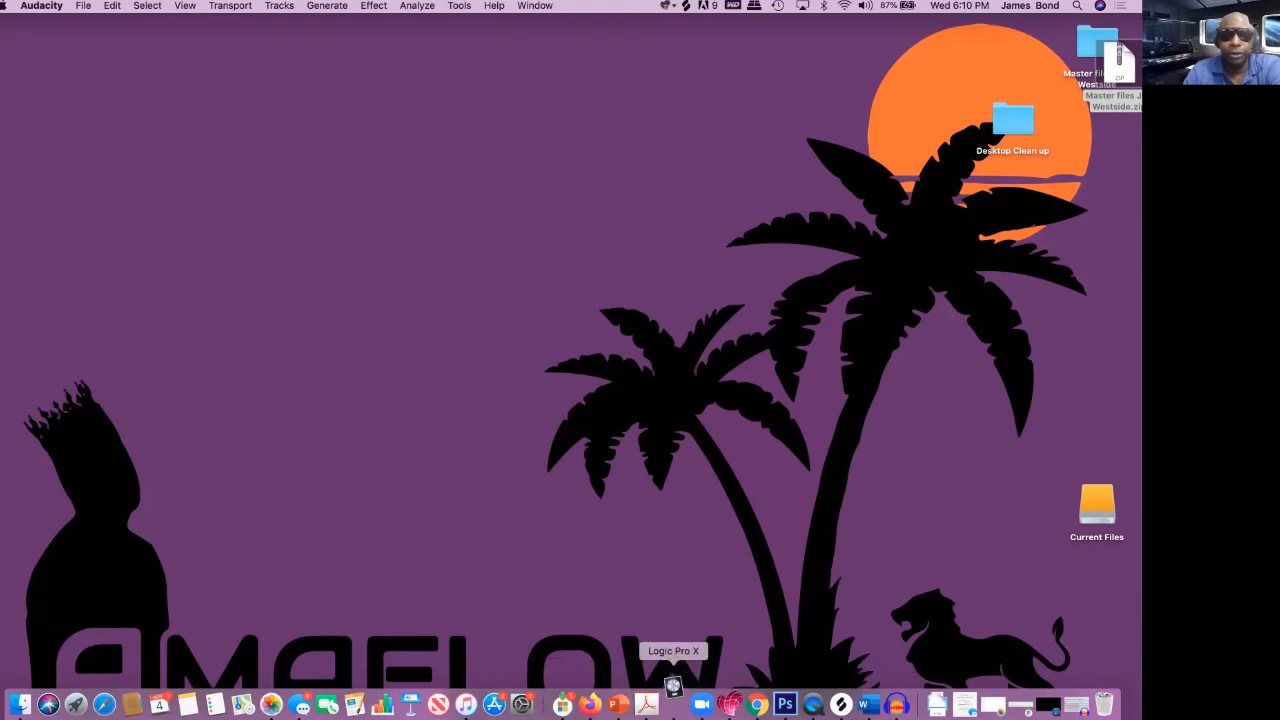
Restore the Audacity project window and launch Logic Pro X
left_click(896, 704)
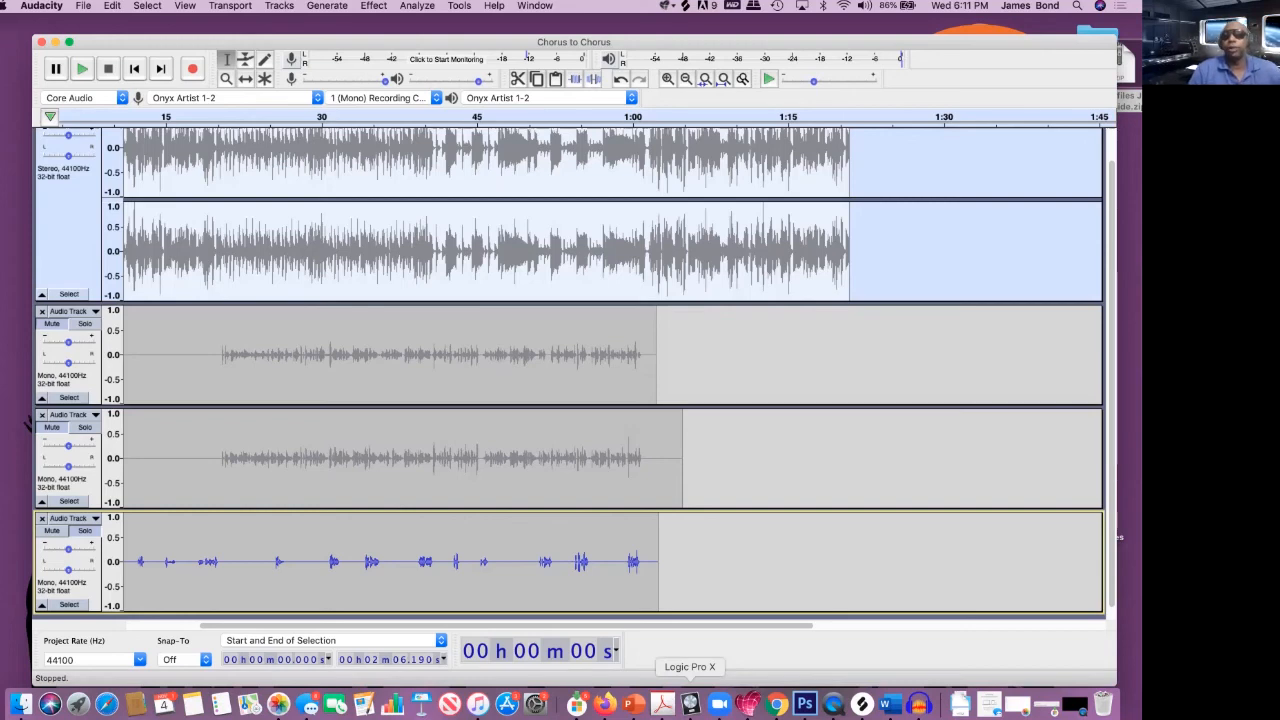
left_click(690, 704)
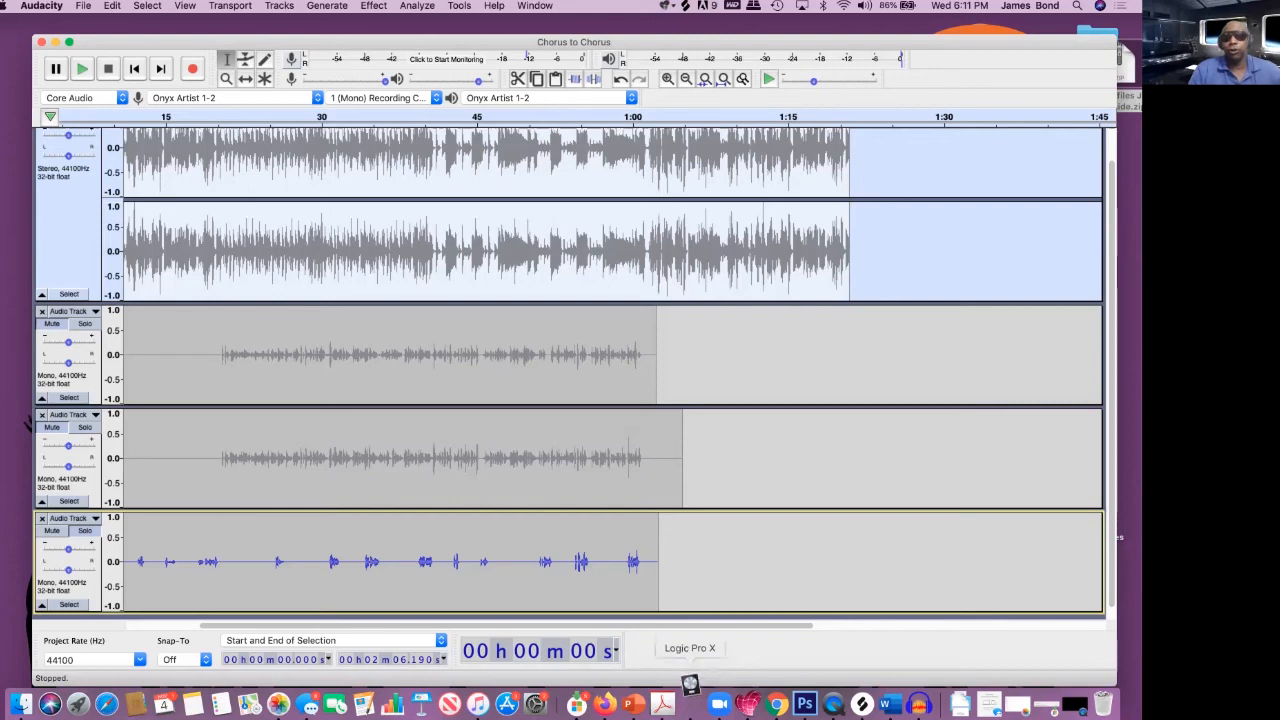